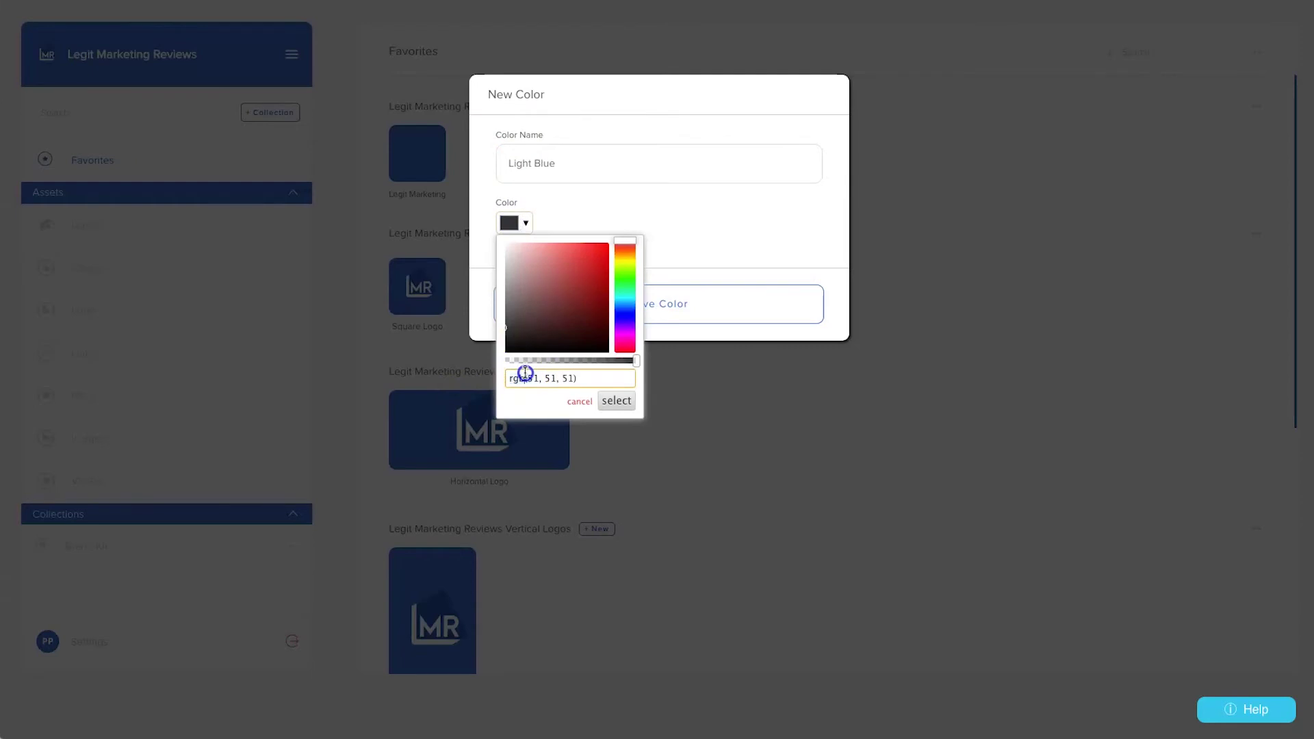
- Set the Light Blue color to rgb(56, 108, 198) and save it
{"action": "key", "text": "ctrl+a"}
{"action": "key", "text": "ctrl+v"}
{"action": "left_click", "coordinate": [616, 400]}
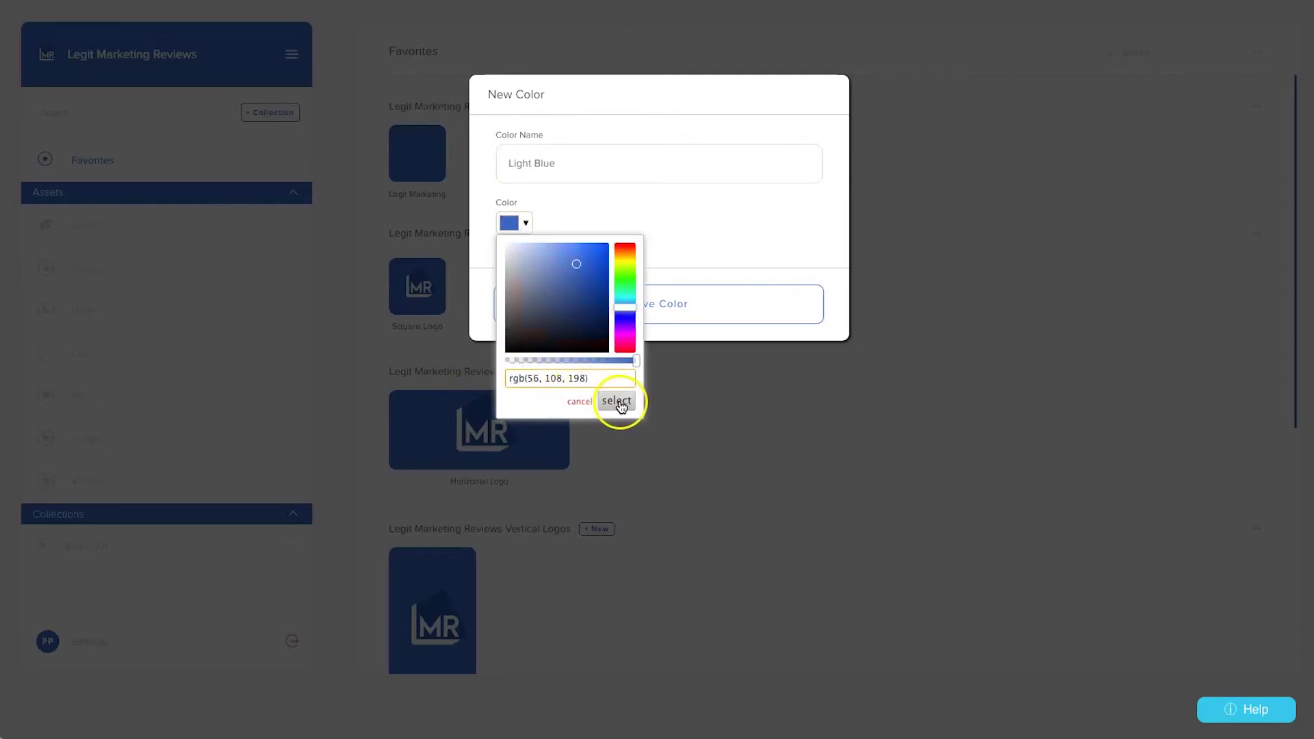
{"action": "left_click", "coordinate": [614, 312]}
- Delete the Light Blue swatch from the Legit Marketing Reviews Colors group
{"action": "left_click", "coordinate": [490, 193]}
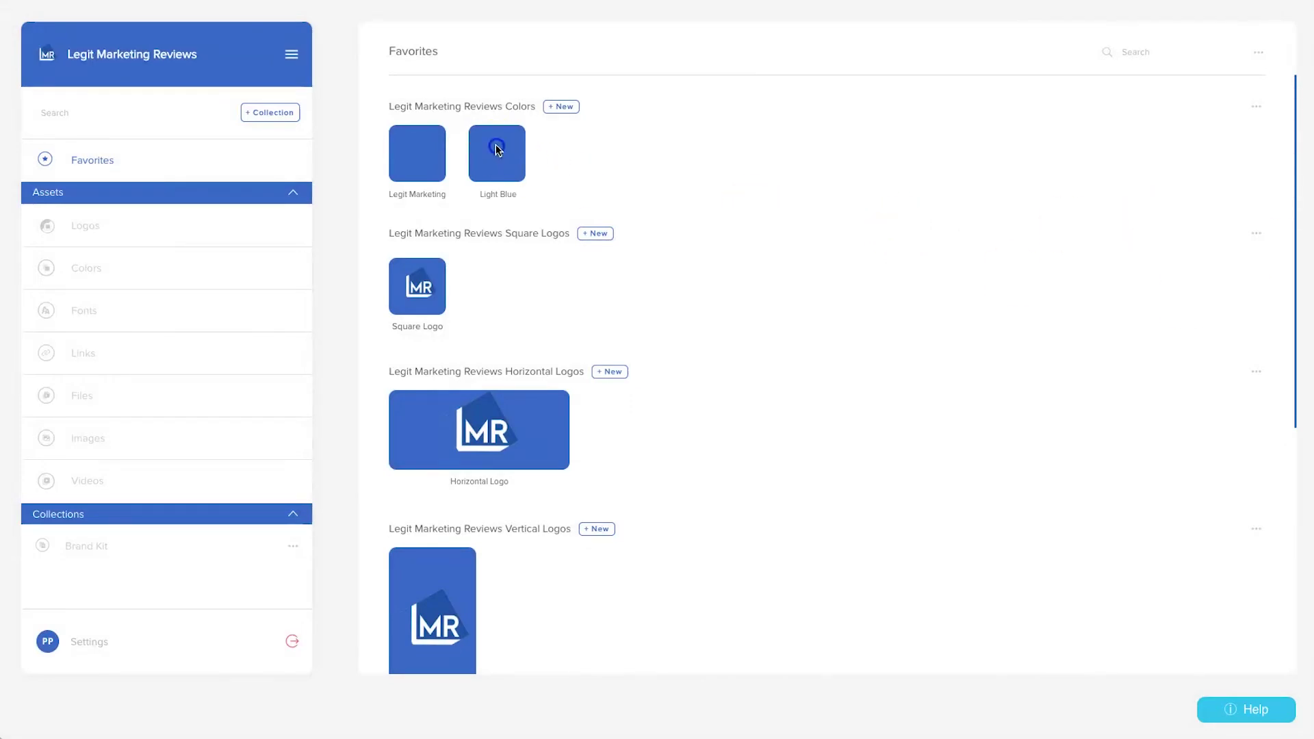
{"action": "left_click", "coordinate": [520, 130]}
- Add a color named Dark Blue with the value rgb(33, 87, 165) to Legit Marketing Reviews Colors and save it
{"action": "left_click", "coordinate": [568, 102]}
{"action": "left_click", "coordinate": [577, 159]}
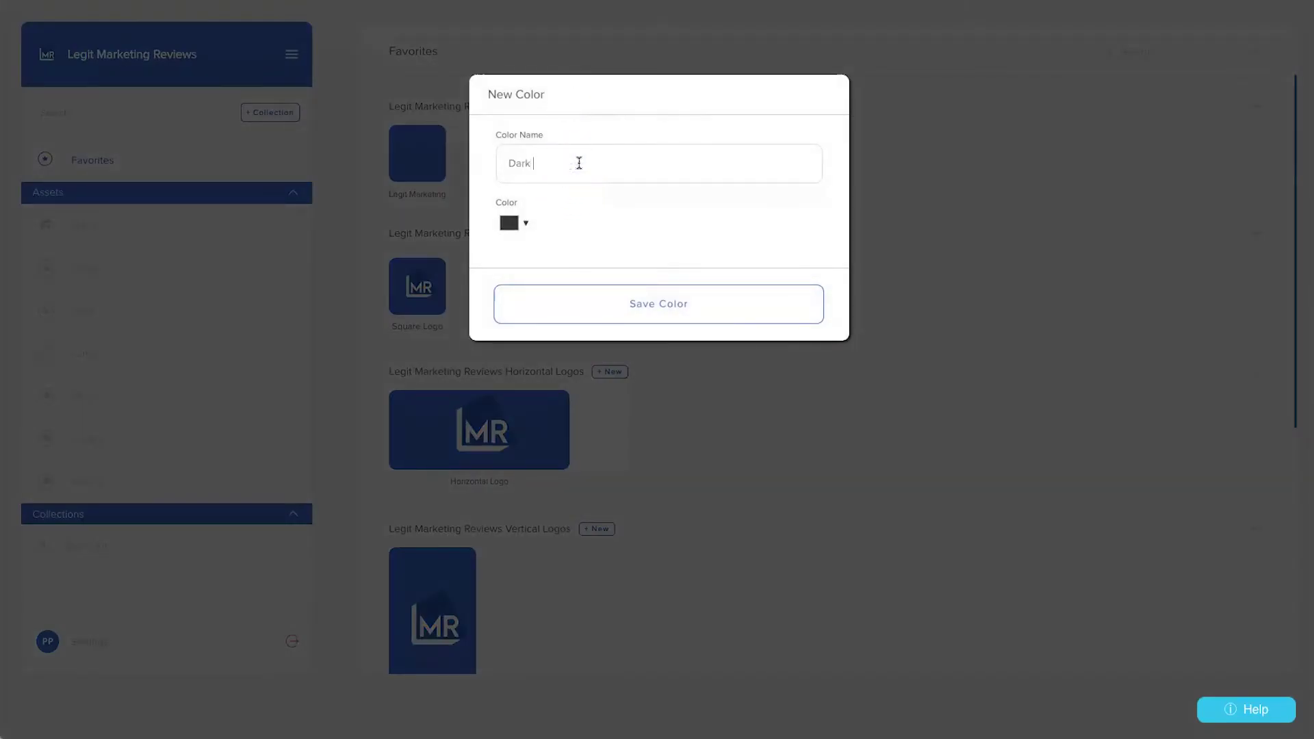
{"action": "left_click", "coordinate": [509, 222]}
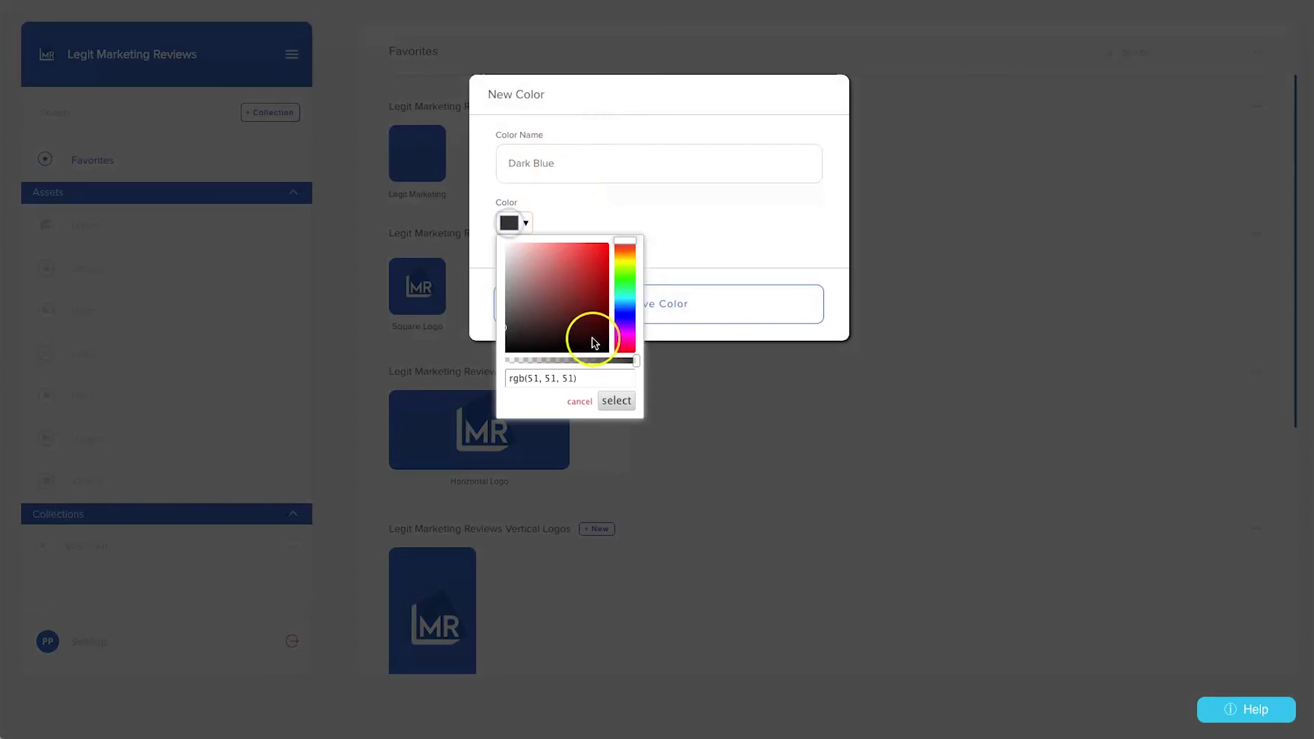
{"action": "triple_click", "coordinate": [570, 376]}
{"action": "type", "text": "rgb(33, 87, 165)"}
{"action": "left_click", "coordinate": [607, 397]}
{"action": "left_click", "coordinate": [575, 299]}
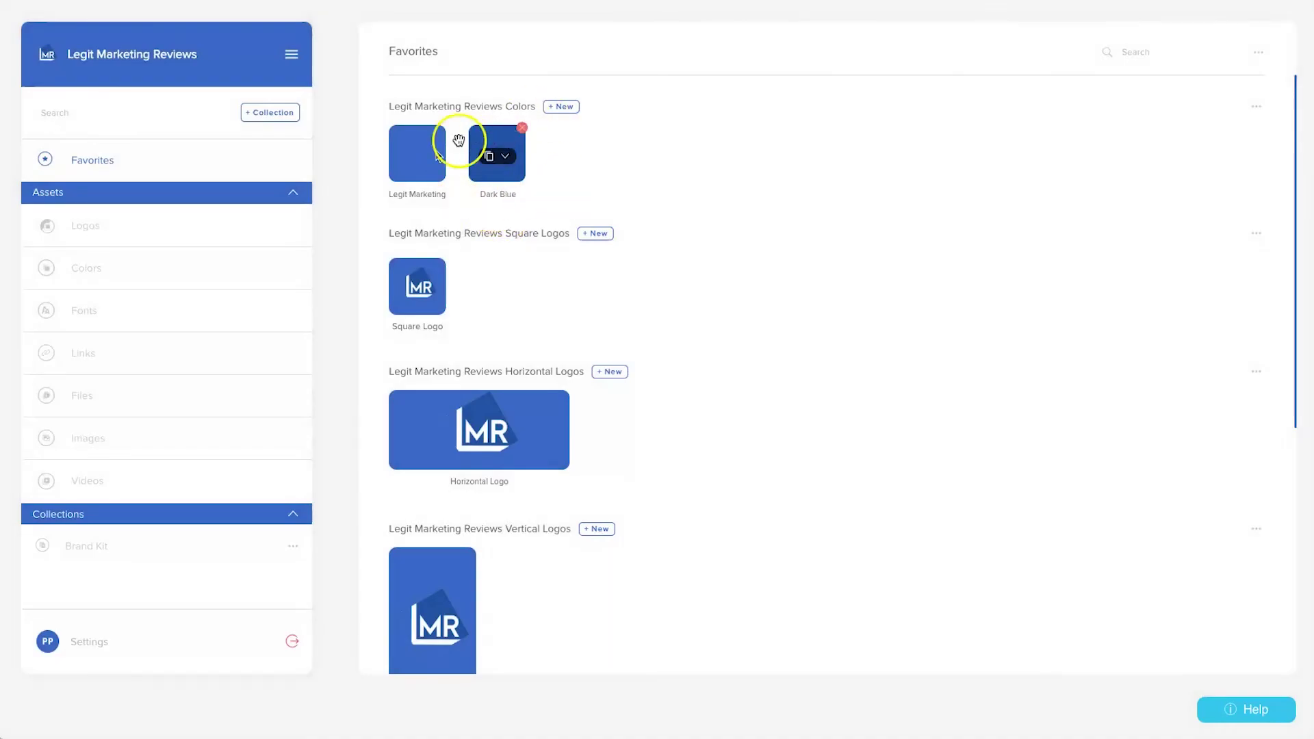
- Add a color named Black with the value rgb(0, 0, 0) to Legit Marketing Reviews Colors and save it
{"action": "left_click", "coordinate": [561, 107]}
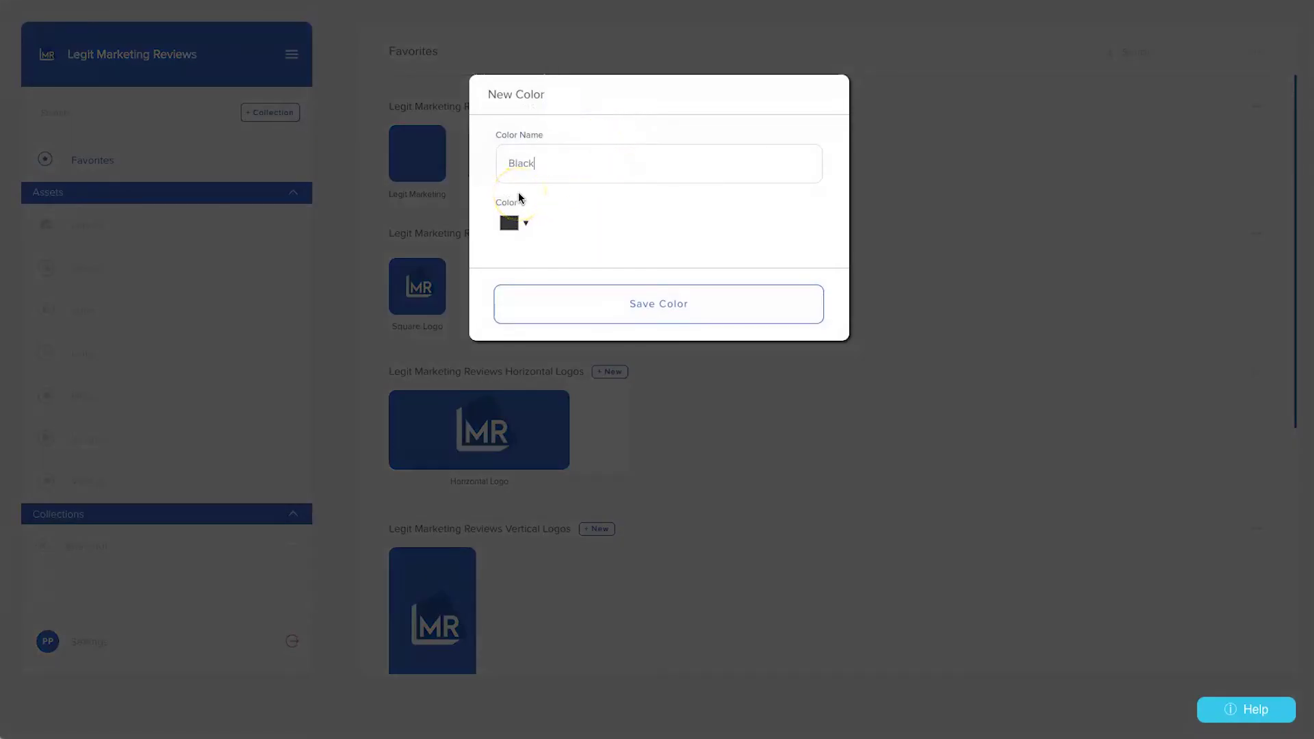
{"action": "left_click", "coordinate": [515, 223]}
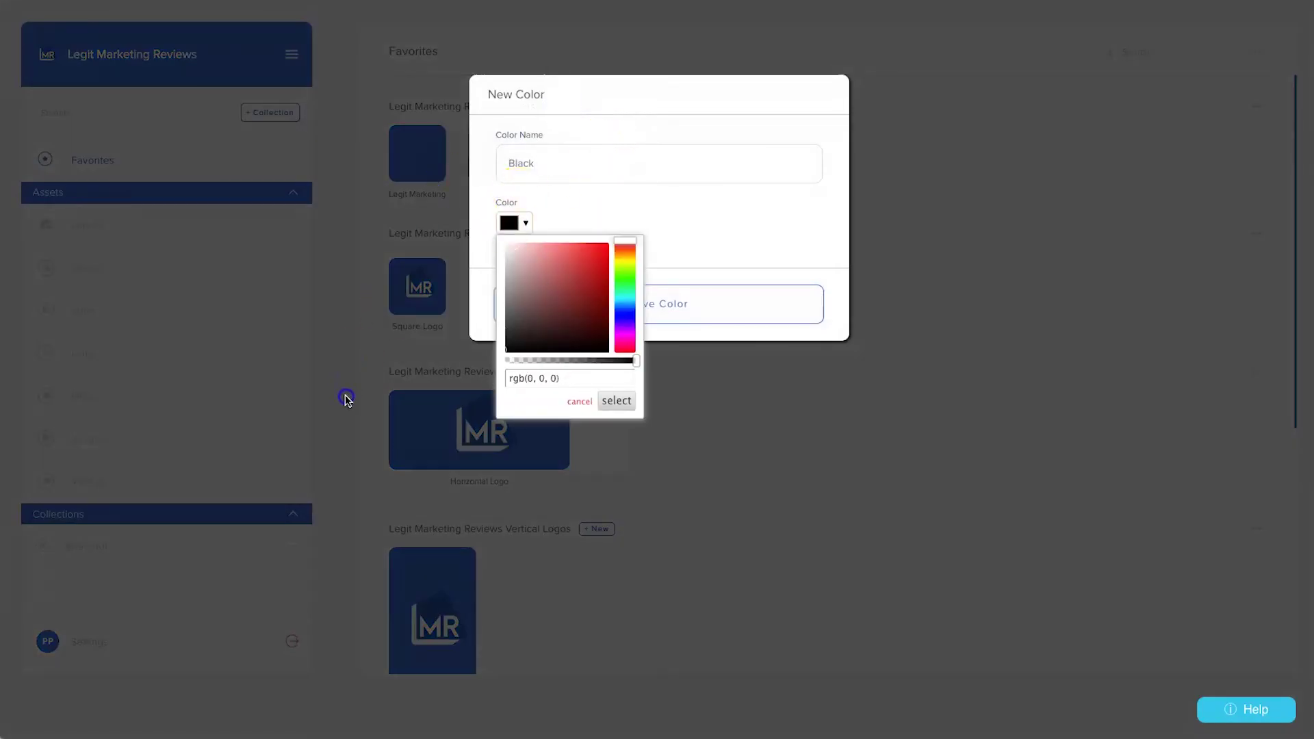
{"action": "left_click", "coordinate": [617, 401]}
{"action": "left_click", "coordinate": [587, 298]}
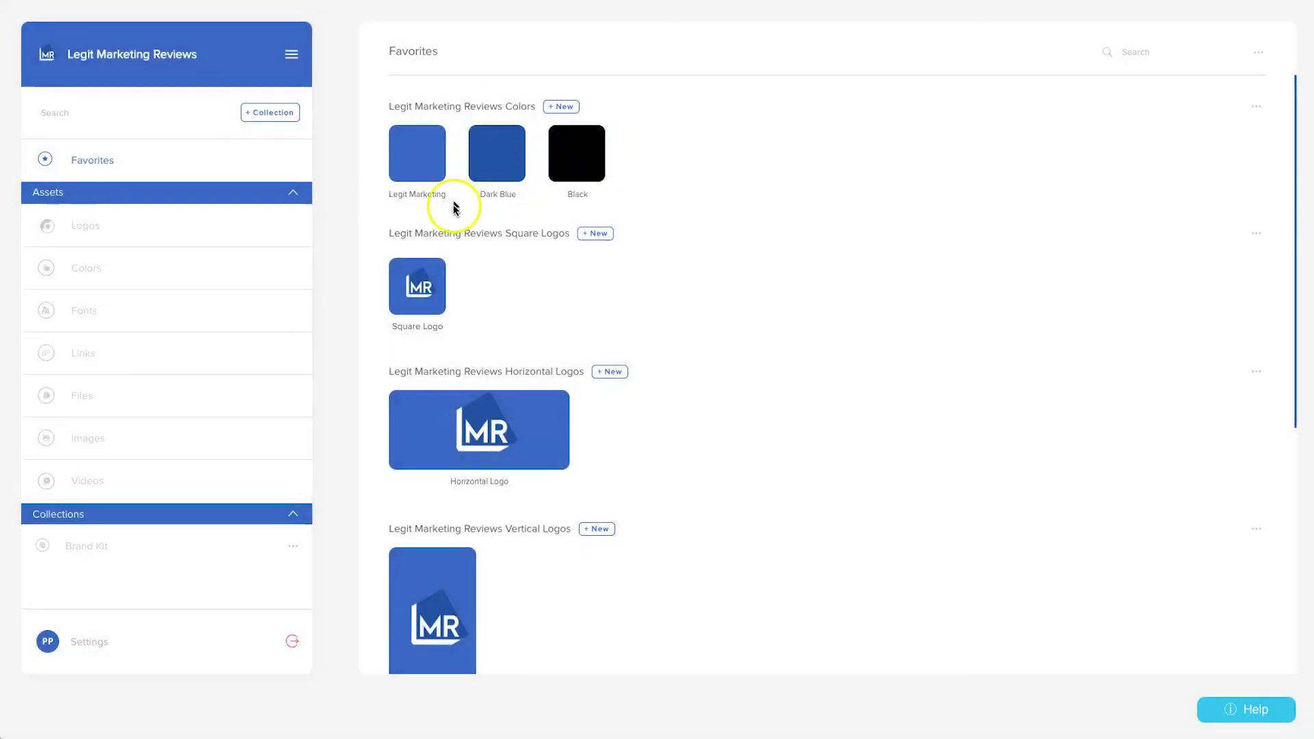
- Upload a logo named LMR Logo to the Square Logos group, transparent, with background color rgb(255, 255, 255)
{"action": "left_click", "coordinate": [593, 234]}
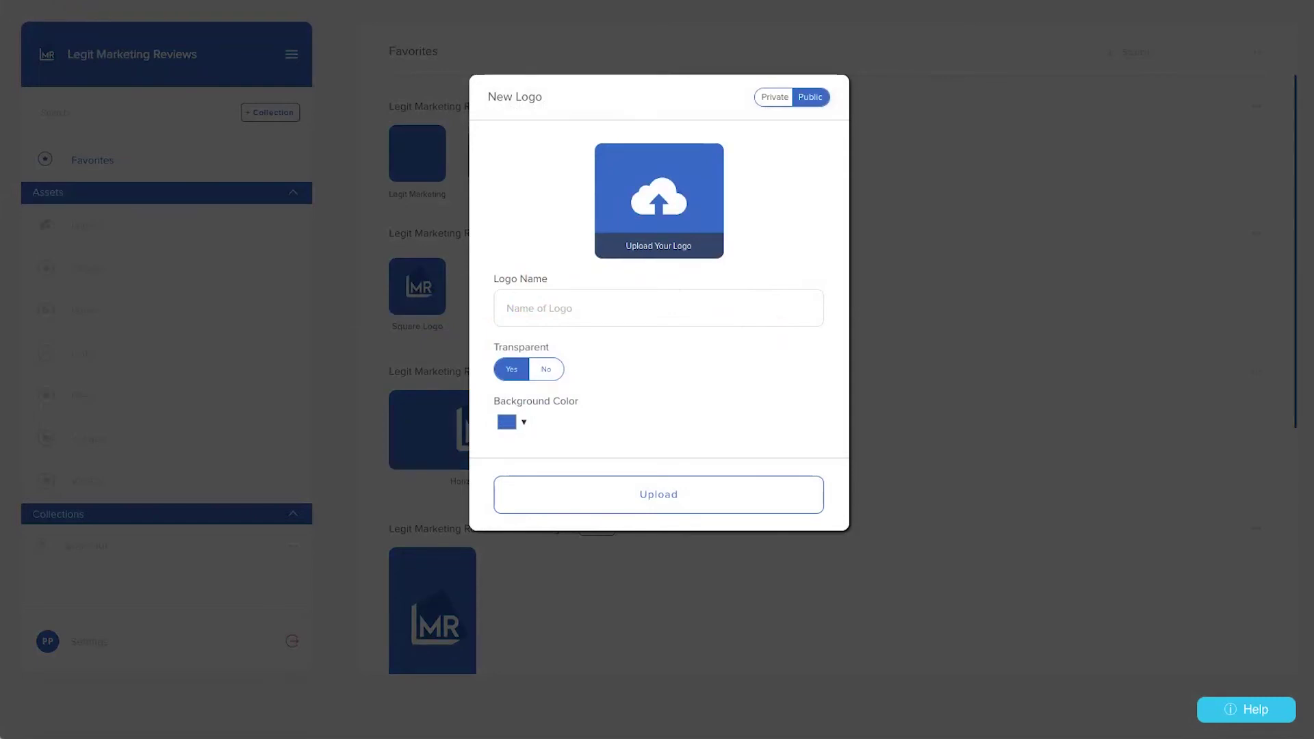
{"action": "left_click", "coordinate": [601, 303]}
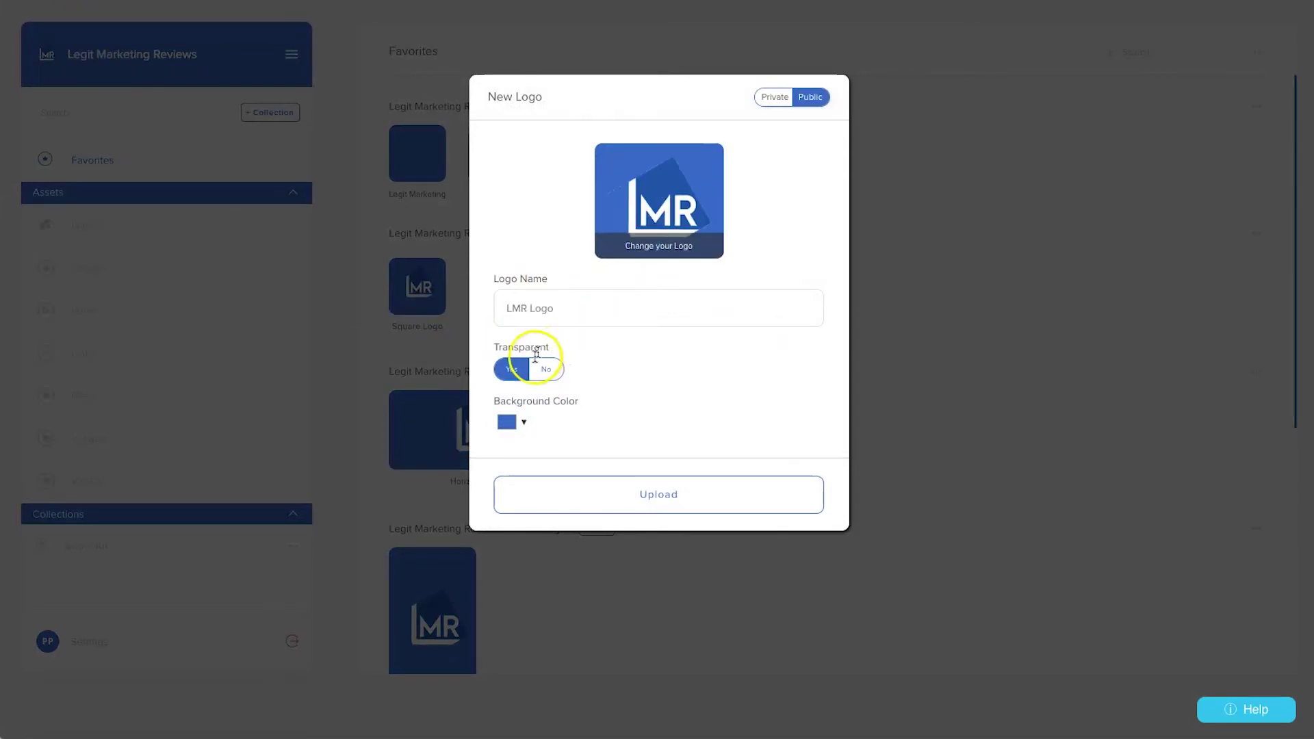
{"action": "left_click_drag", "start_coordinate": [505, 349], "coordinate": [577, 353]}
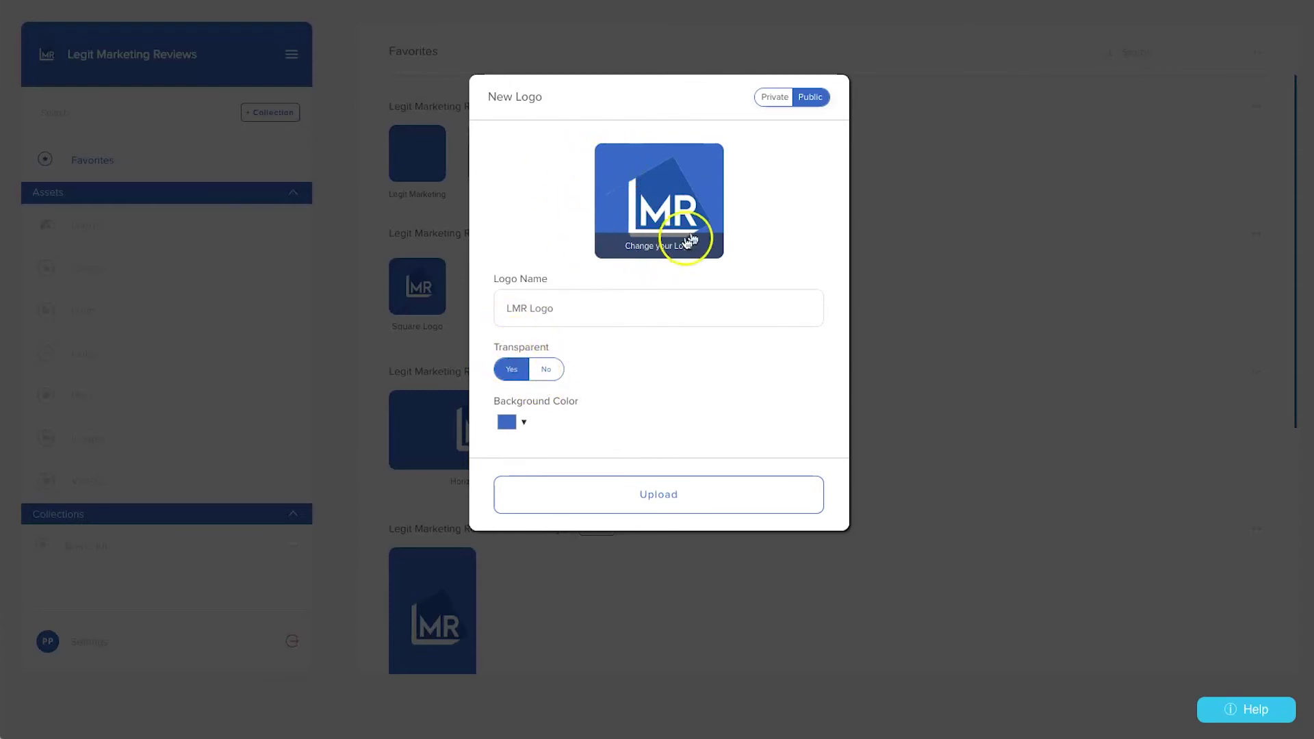
{"action": "left_click", "coordinate": [526, 411]}
{"action": "left_click", "coordinate": [393, 350]}
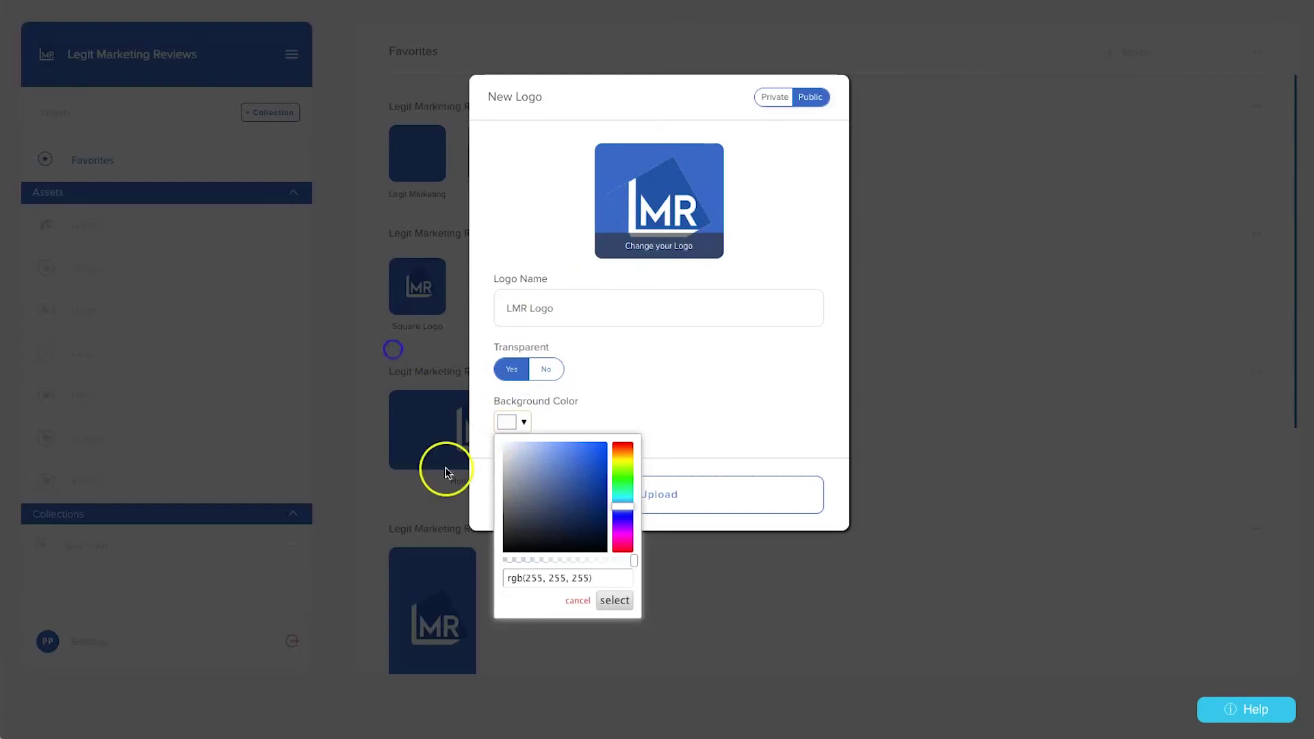
{"action": "left_click", "coordinate": [611, 601]}
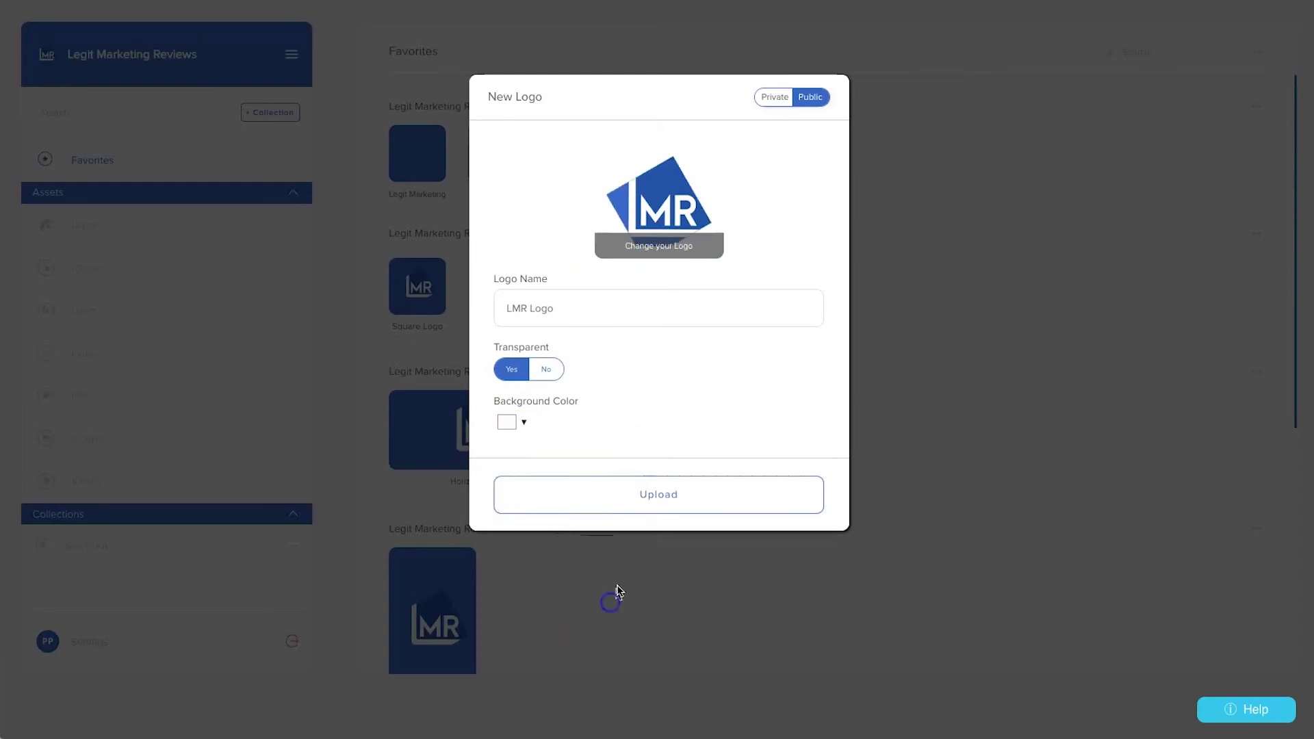
{"action": "left_click", "coordinate": [636, 486]}
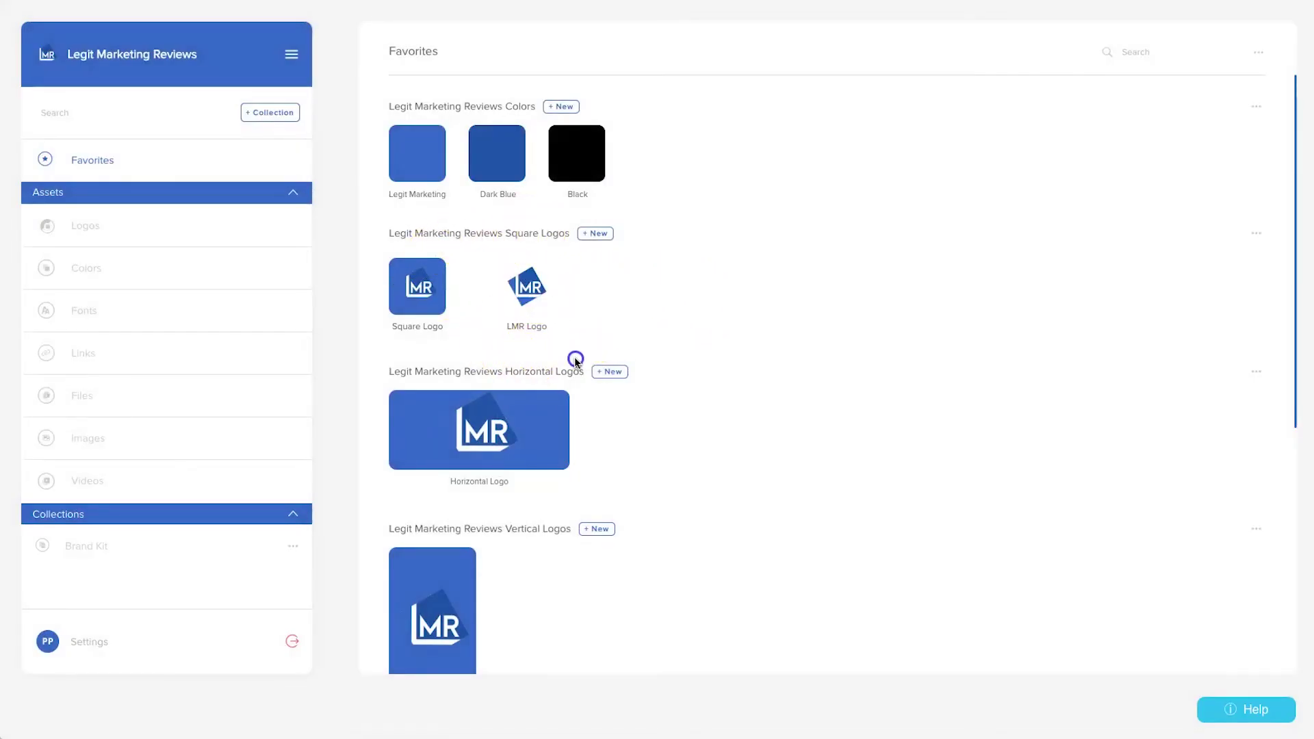
{"action": "scroll", "coordinate": [528, 505], "scroll_direction": "down", "scroll_amount": 2}
{"action": "scroll", "coordinate": [782, 430], "scroll_direction": "down", "scroll_amount": 2}
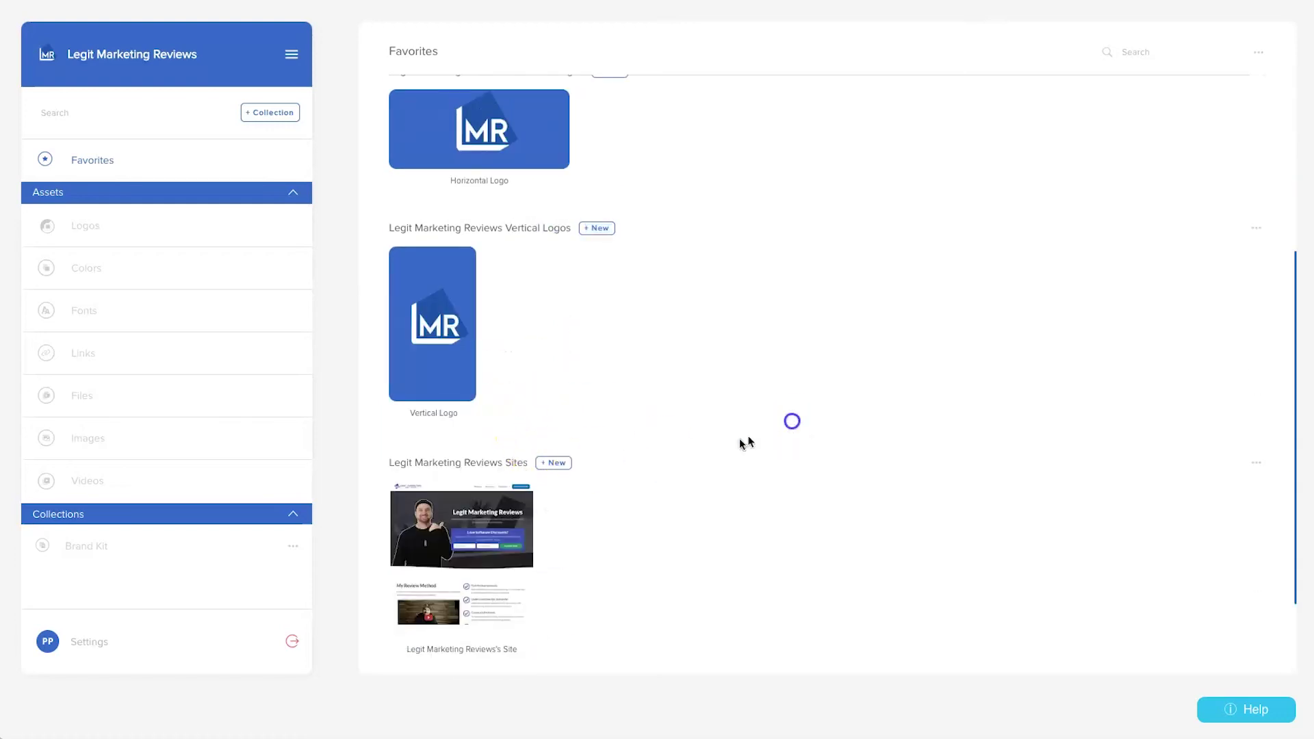
{"action": "left_click", "coordinate": [556, 464]}
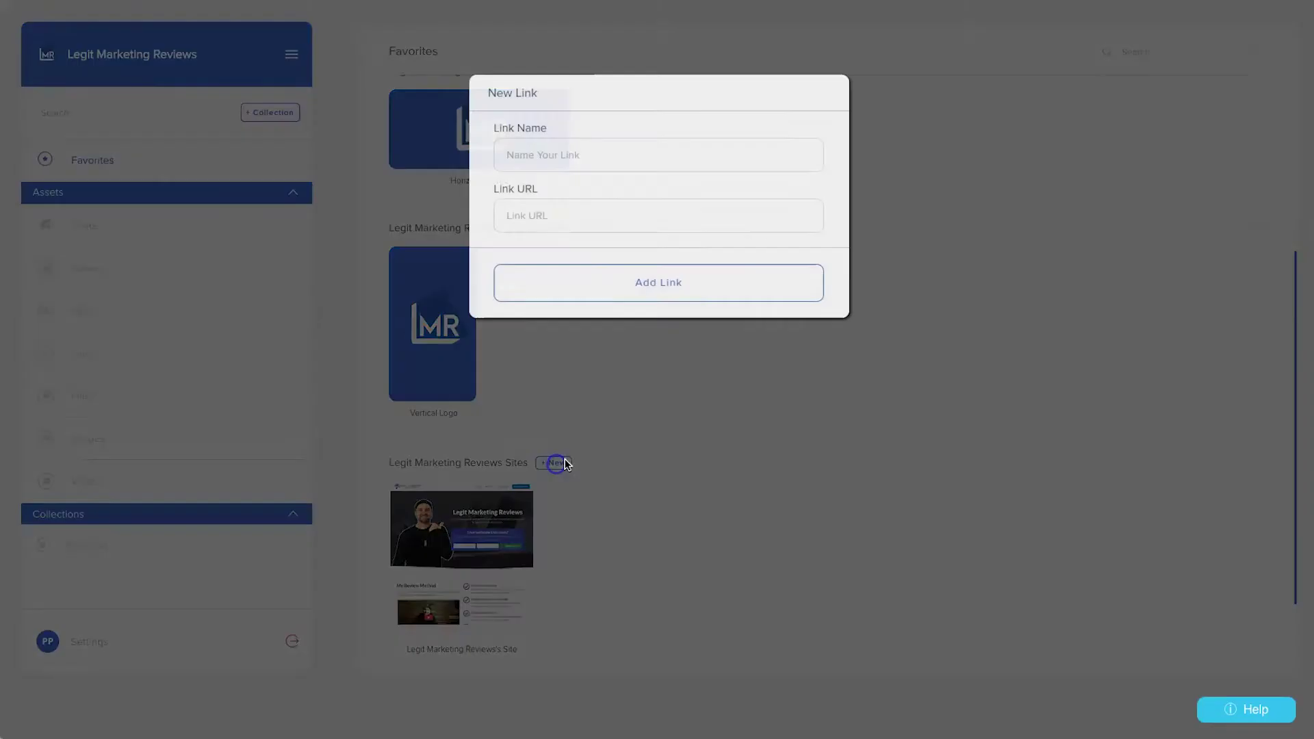
{"action": "left_click", "coordinate": [613, 167]}
{"action": "type", "text": "https"}
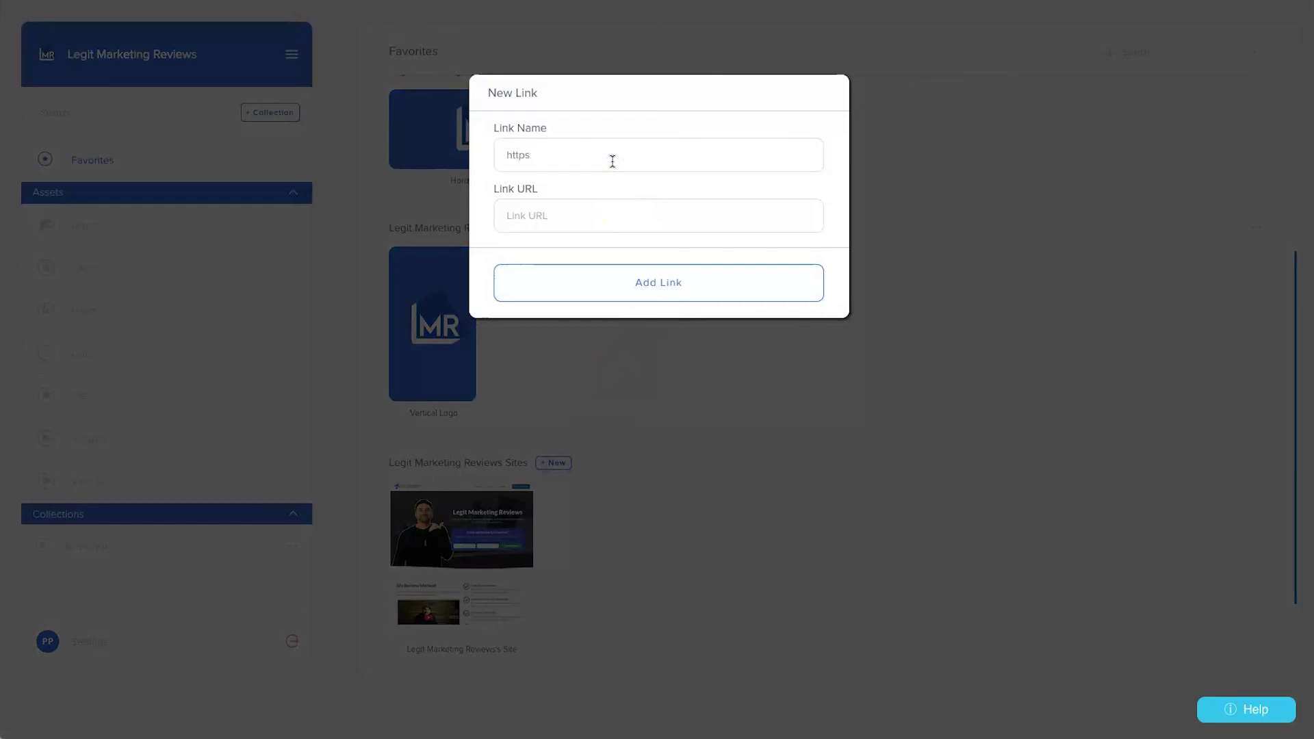
{"action": "key", "text": "BackSpace"}
{"action": "key", "text": "BackSpace"}
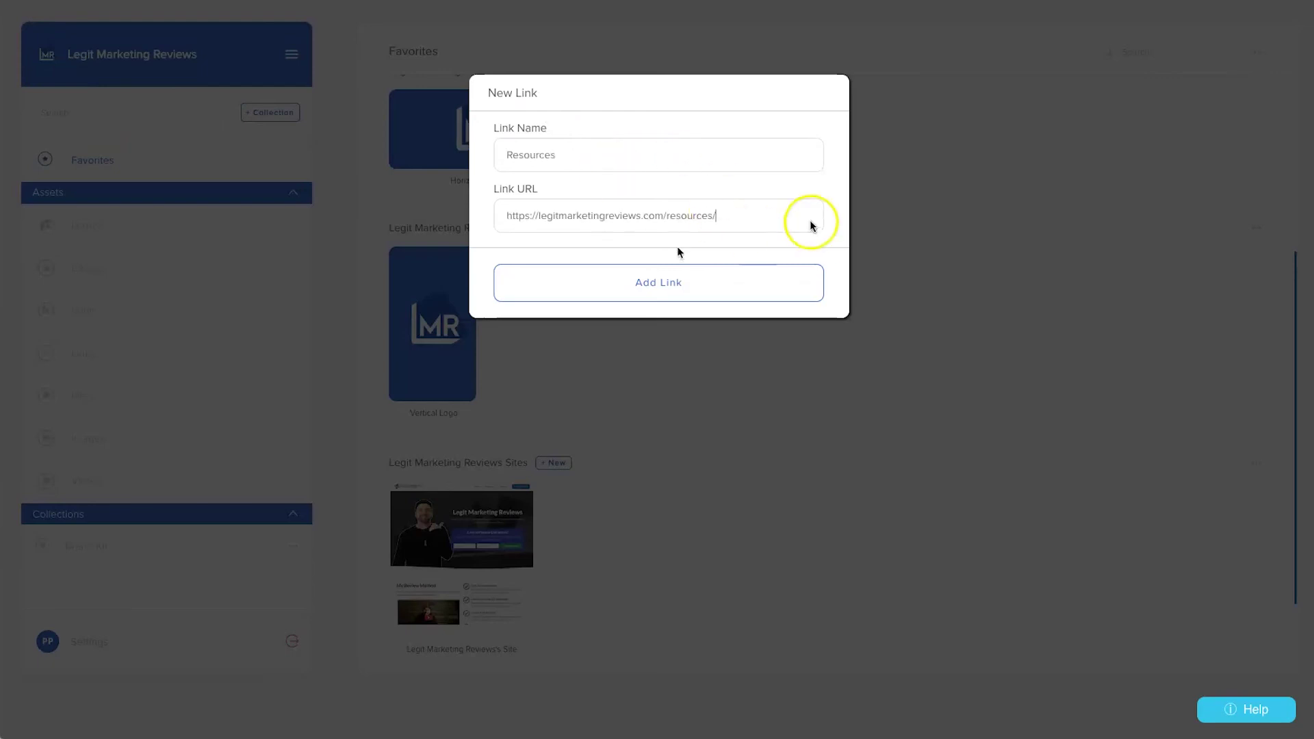
{"action": "left_click", "coordinate": [670, 283]}
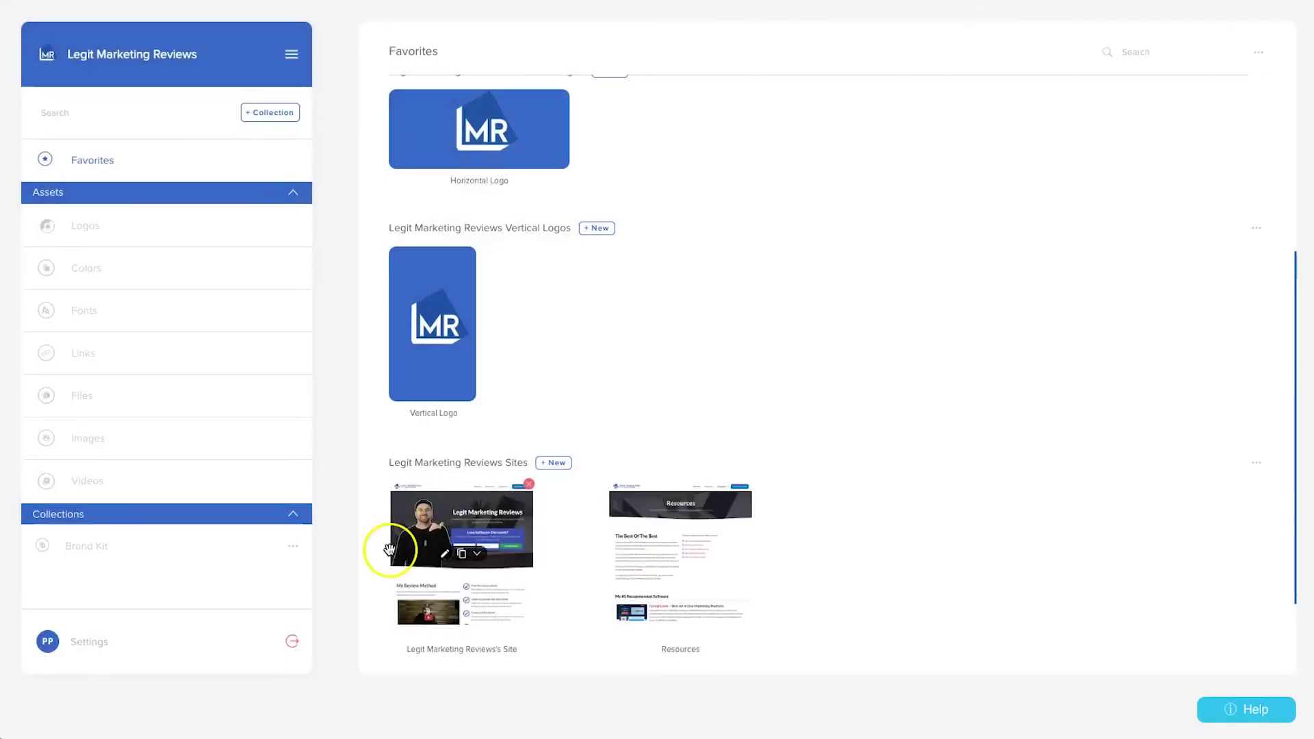
{"action": "scroll", "coordinate": [394, 540], "scroll_direction": "down", "scroll_amount": 2}
{"action": "scroll", "coordinate": [816, 477], "scroll_direction": "up", "scroll_amount": 1}
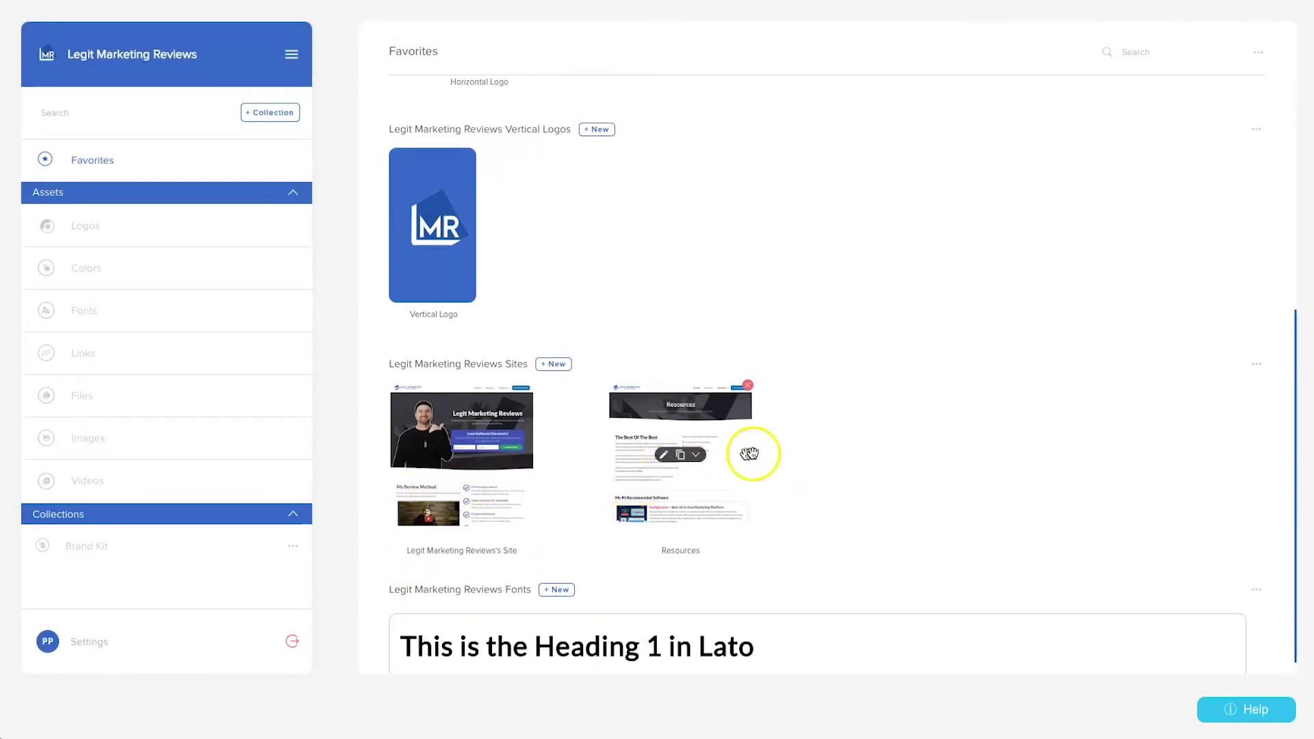
{"action": "scroll", "coordinate": [1159, 455], "scroll_direction": "down", "scroll_amount": 1}
{"action": "scroll", "coordinate": [1089, 450], "scroll_direction": "up", "scroll_amount": 5}
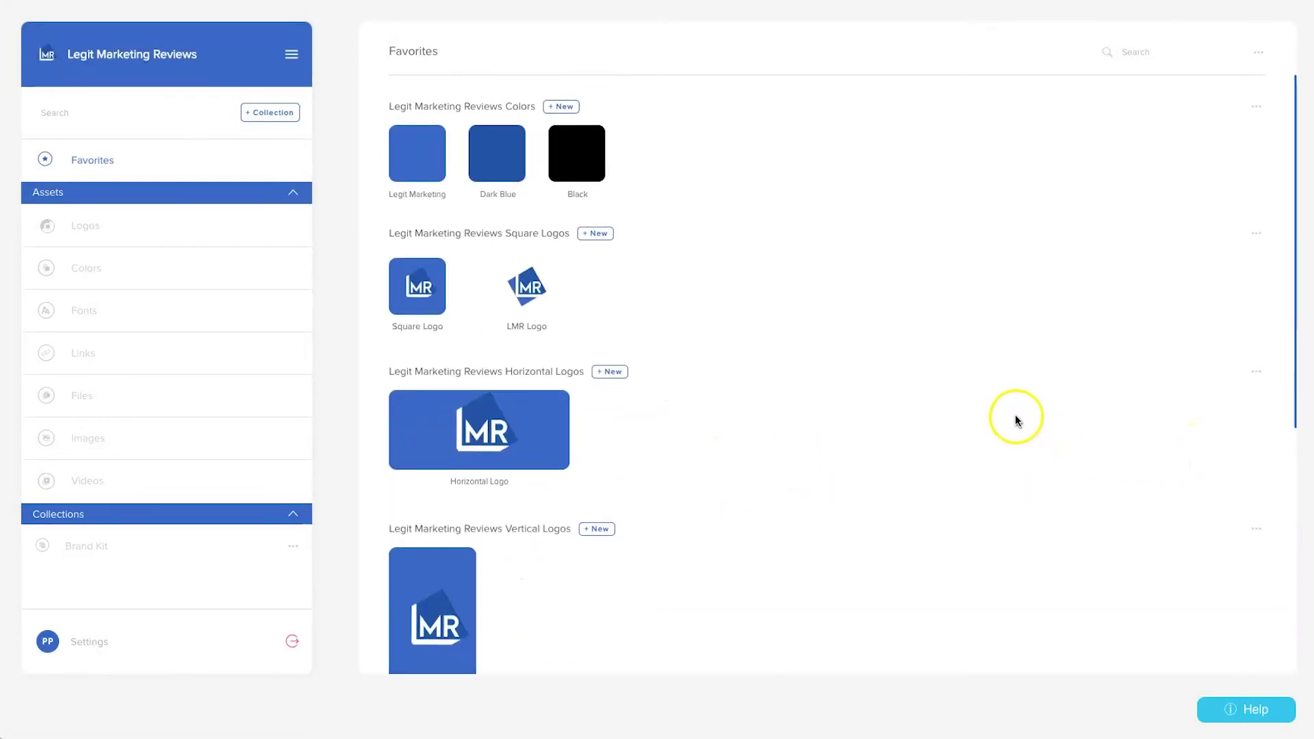
{"action": "scroll", "coordinate": [777, 493], "scroll_direction": "down", "scroll_amount": 6}
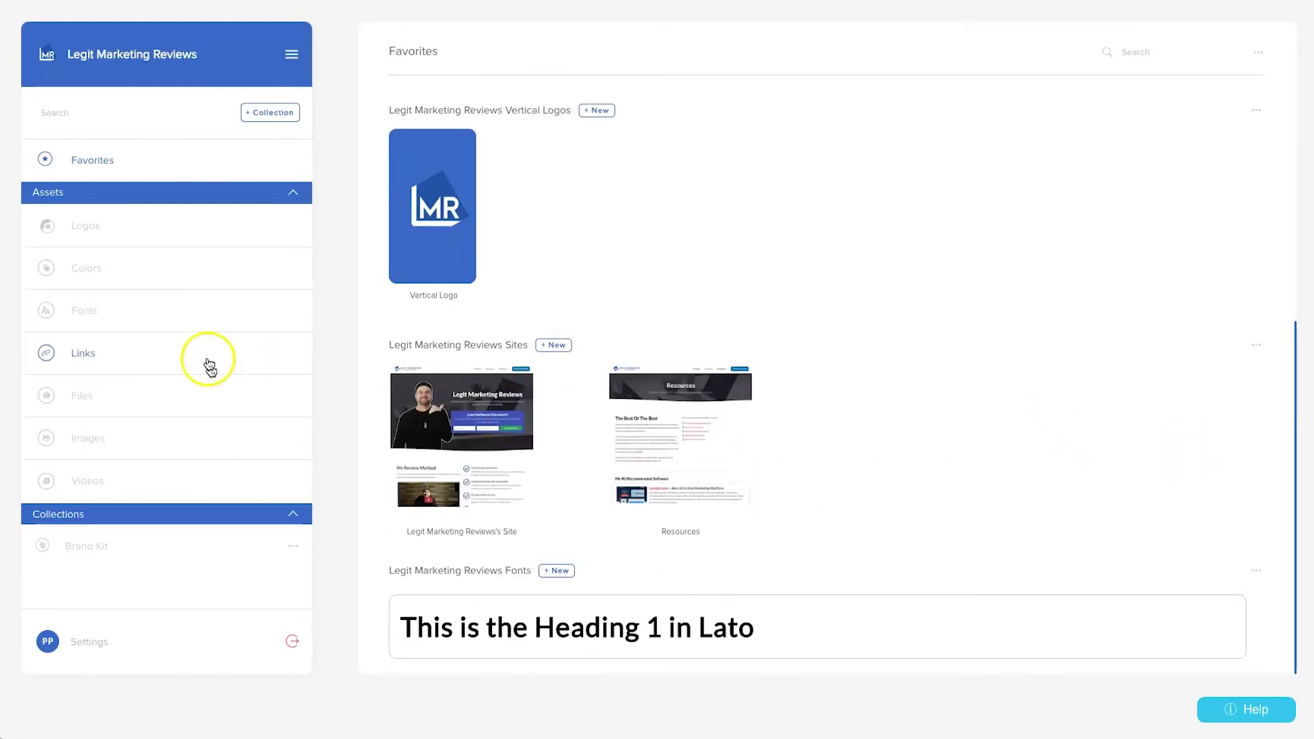
- Start a new font in the Fonts assets with the type Heading 2 and bring up its font face choices
{"action": "left_click", "coordinate": [165, 312]}
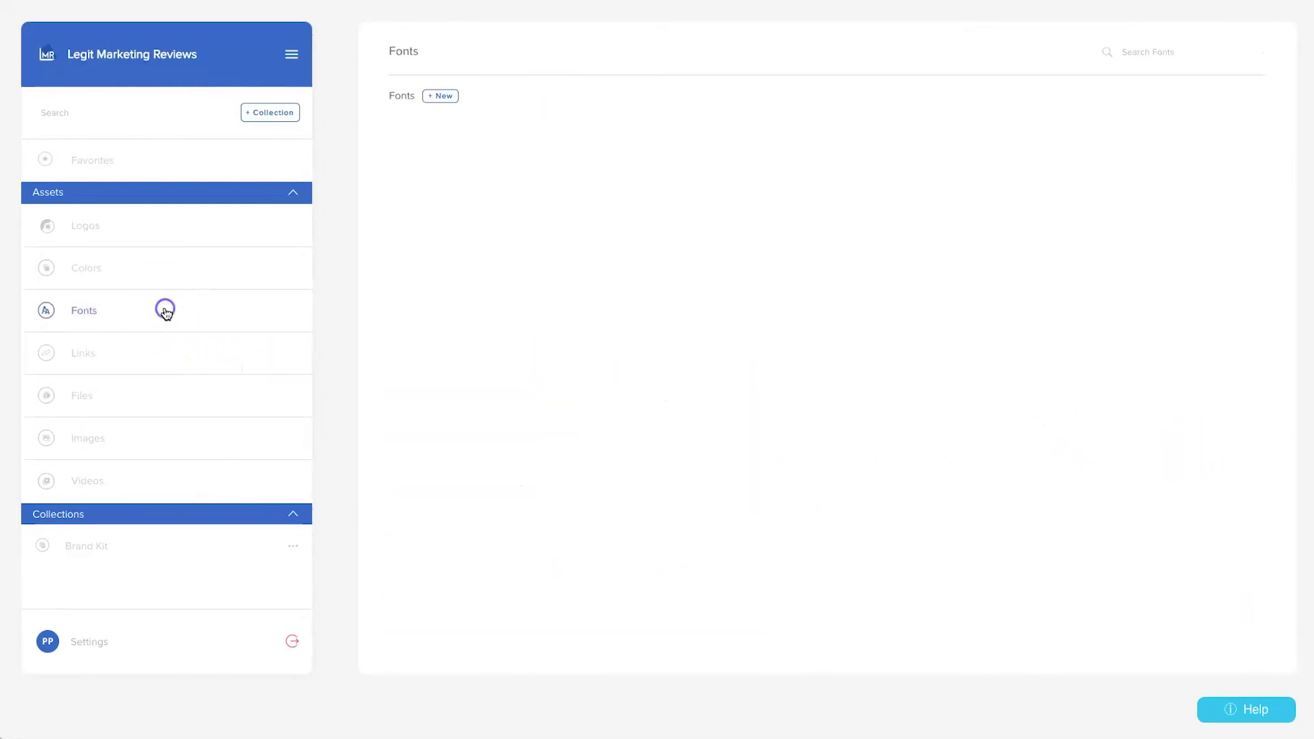
{"action": "left_click", "coordinate": [439, 97]}
{"action": "left_click", "coordinate": [621, 168]}
{"action": "left_click", "coordinate": [601, 192]}
{"action": "left_click", "coordinate": [576, 233]}
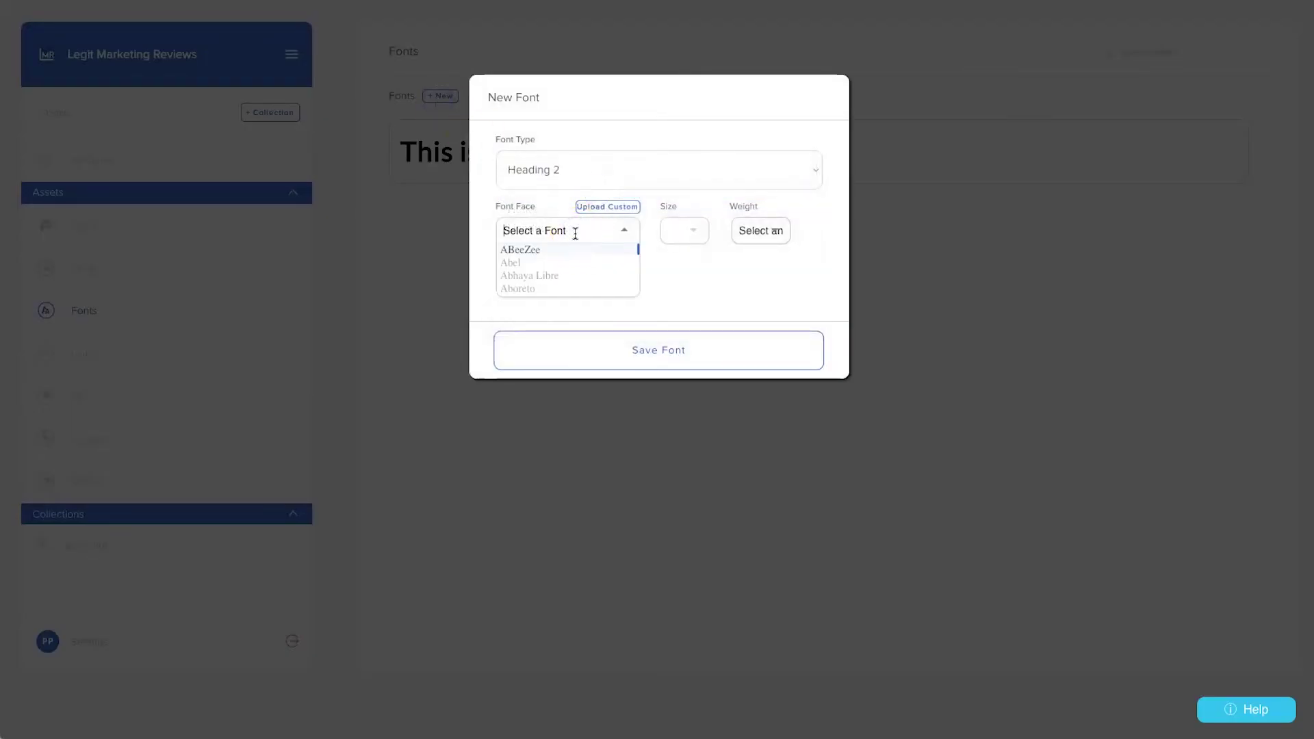
{"action": "type", "text": "mon"}
{"action": "key", "text": "BackSpace"}
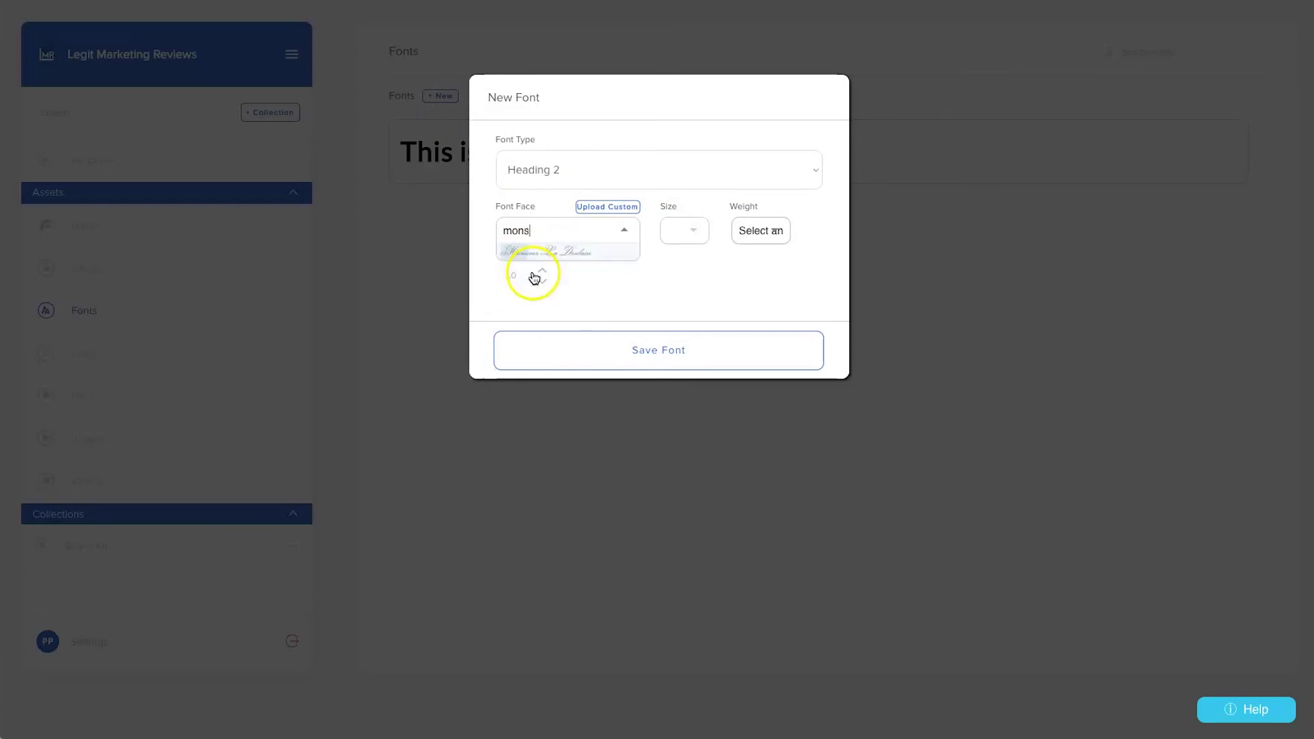
{"action": "key", "text": "BackSpace"}
{"action": "key", "text": "BackSpace"}
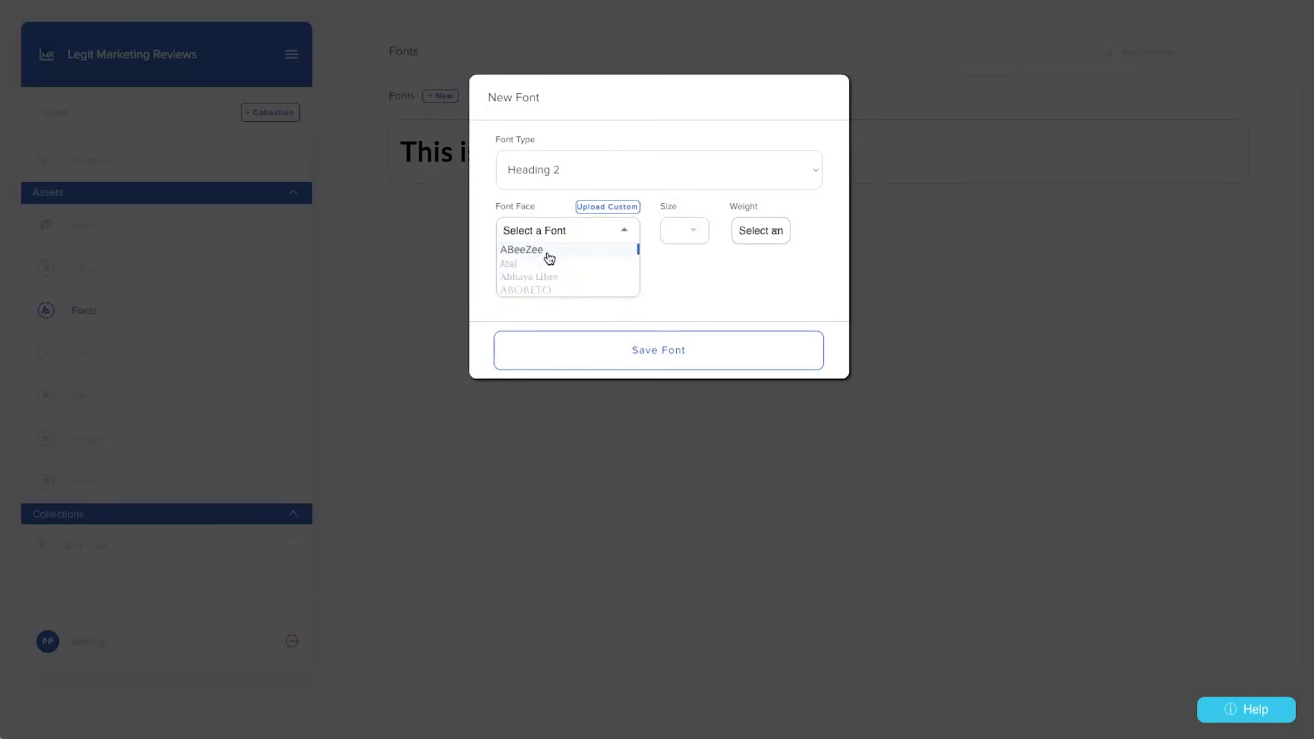
- Set the Heading 2 font to Poppins, size 26, weight 500, and save it
{"action": "type", "text": "pop"}
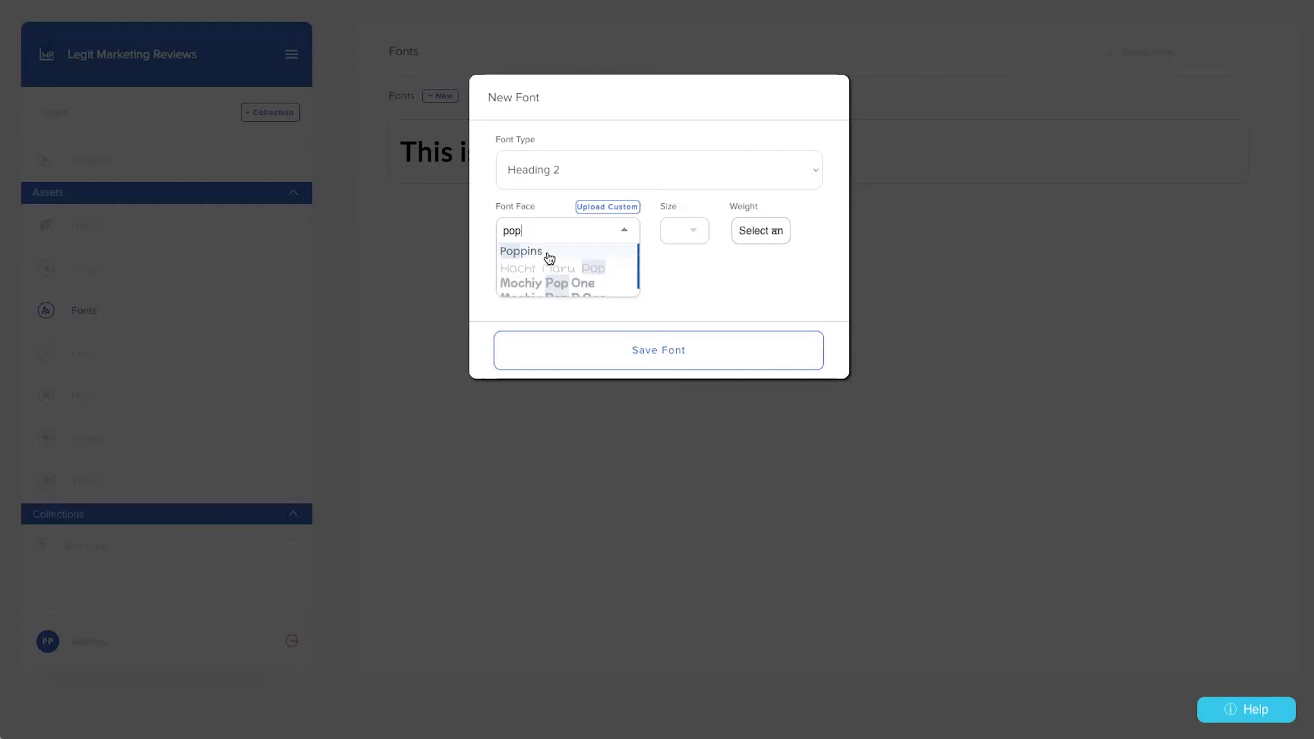
{"action": "left_click", "coordinate": [587, 253]}
{"action": "left_click", "coordinate": [691, 235]}
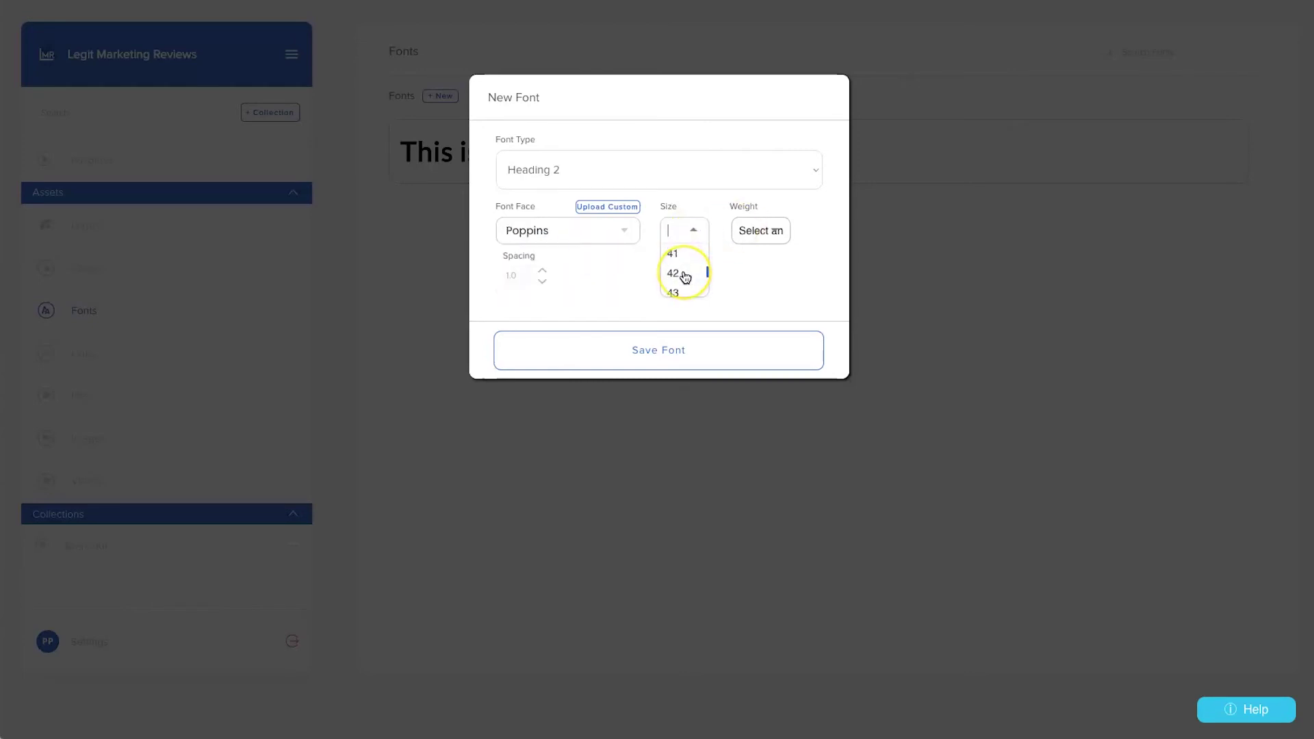
{"action": "left_click", "coordinate": [684, 260]}
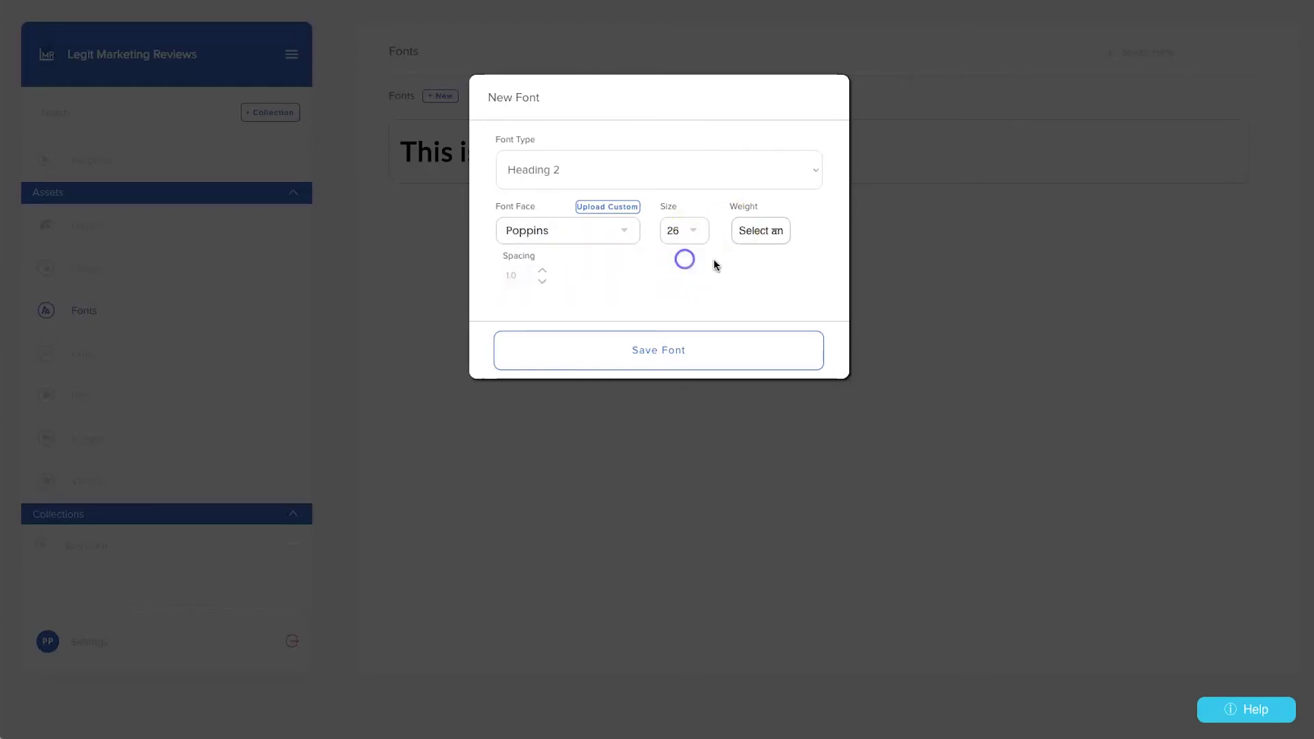
{"action": "left_click", "coordinate": [769, 233]}
{"action": "scroll", "coordinate": [760, 275], "scroll_direction": "down", "scroll_amount": 2}
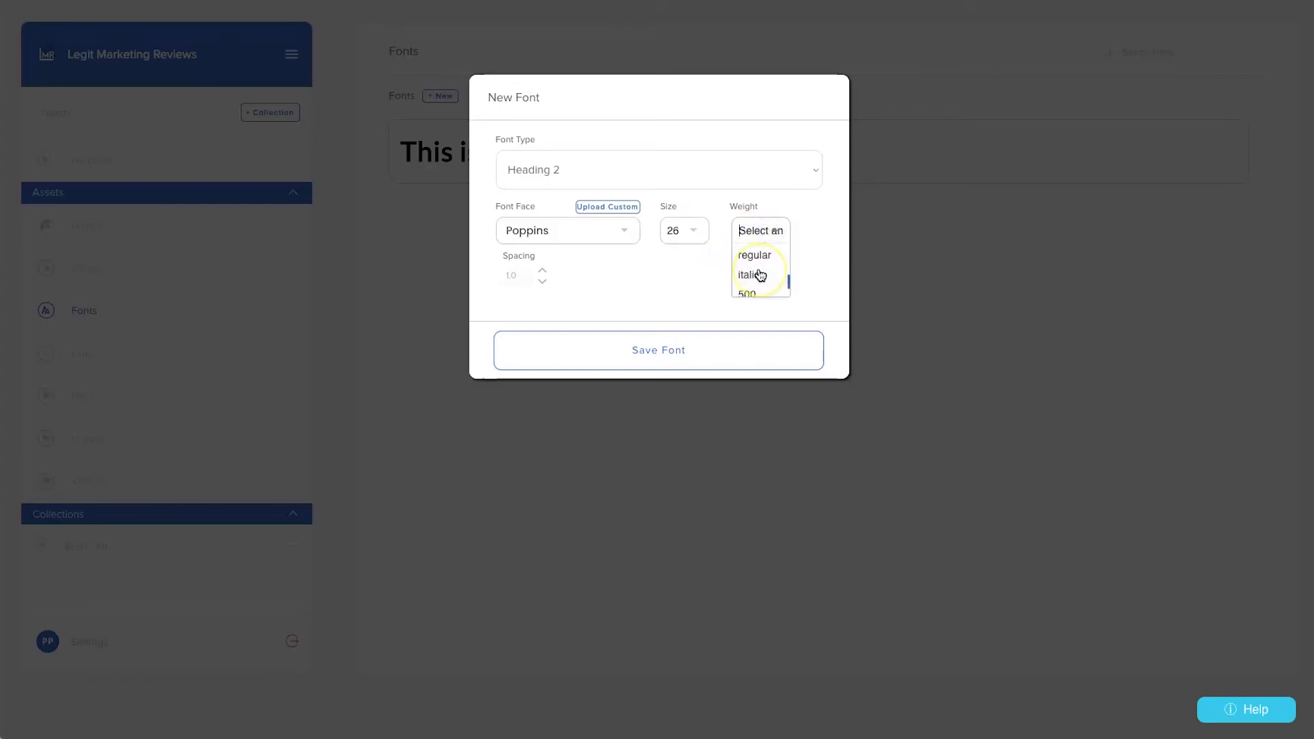
{"action": "left_click", "coordinate": [763, 268]}
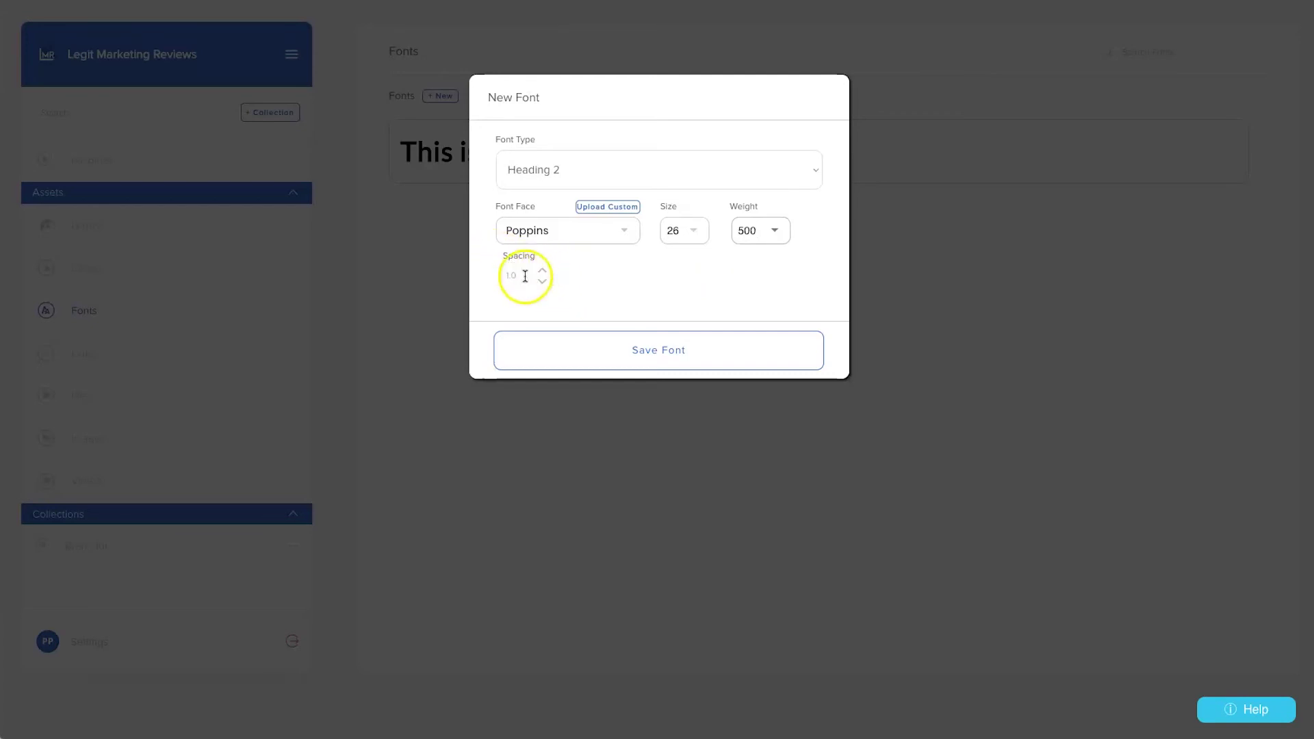
{"action": "left_click", "coordinate": [635, 352]}
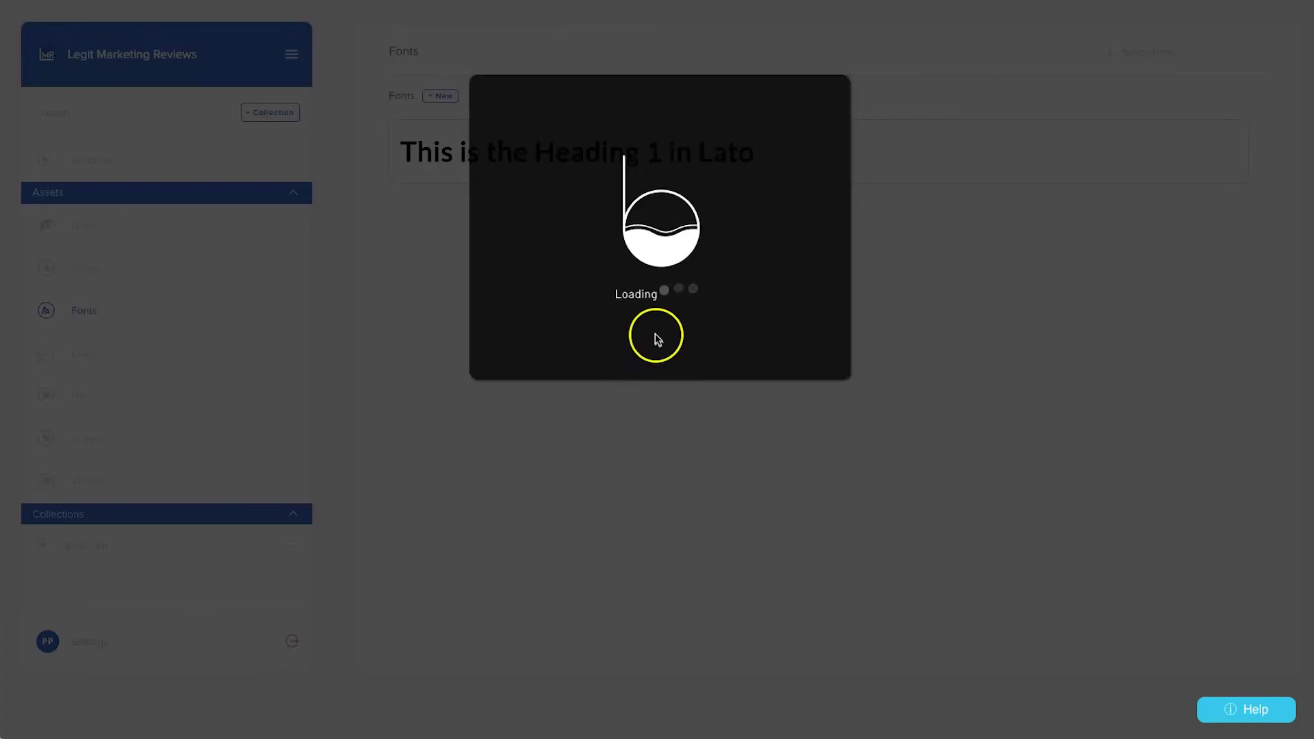
- Look over the saved heading fonts and open the Links assets
{"action": "left_click", "coordinate": [440, 217]}
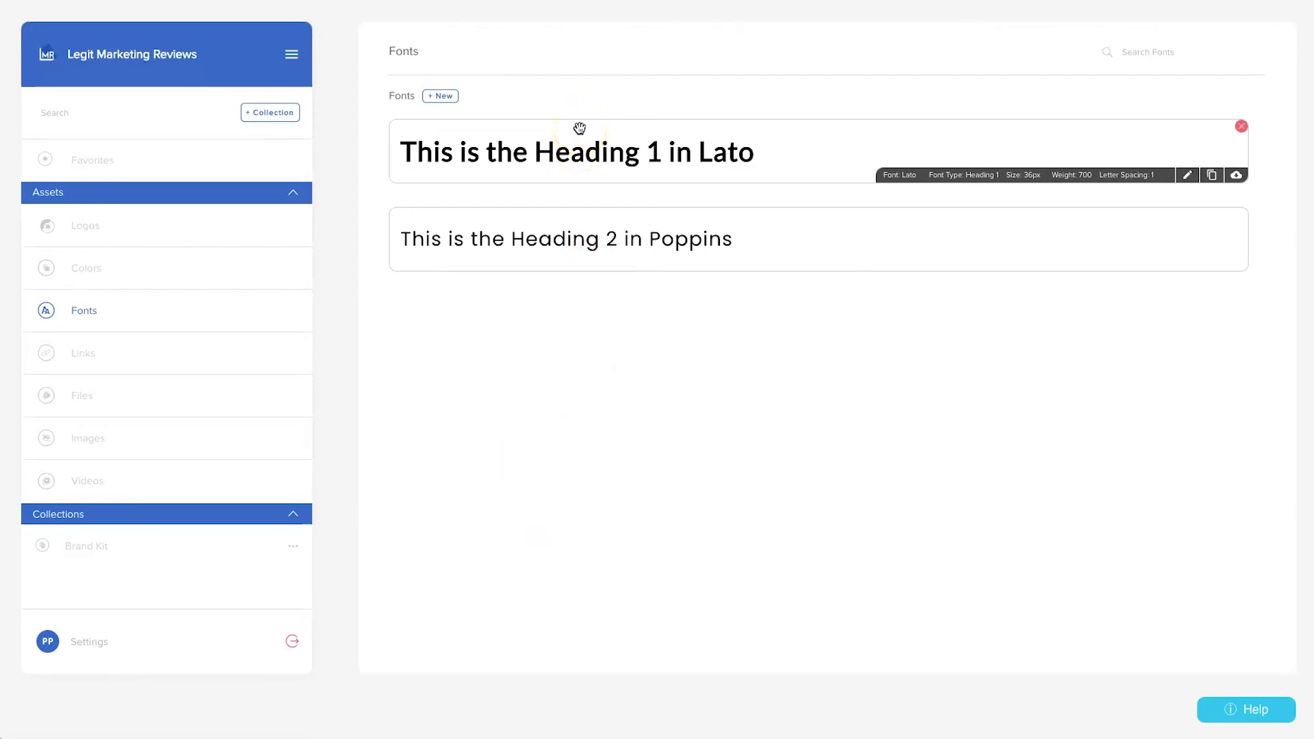
{"action": "left_click", "coordinate": [594, 238]}
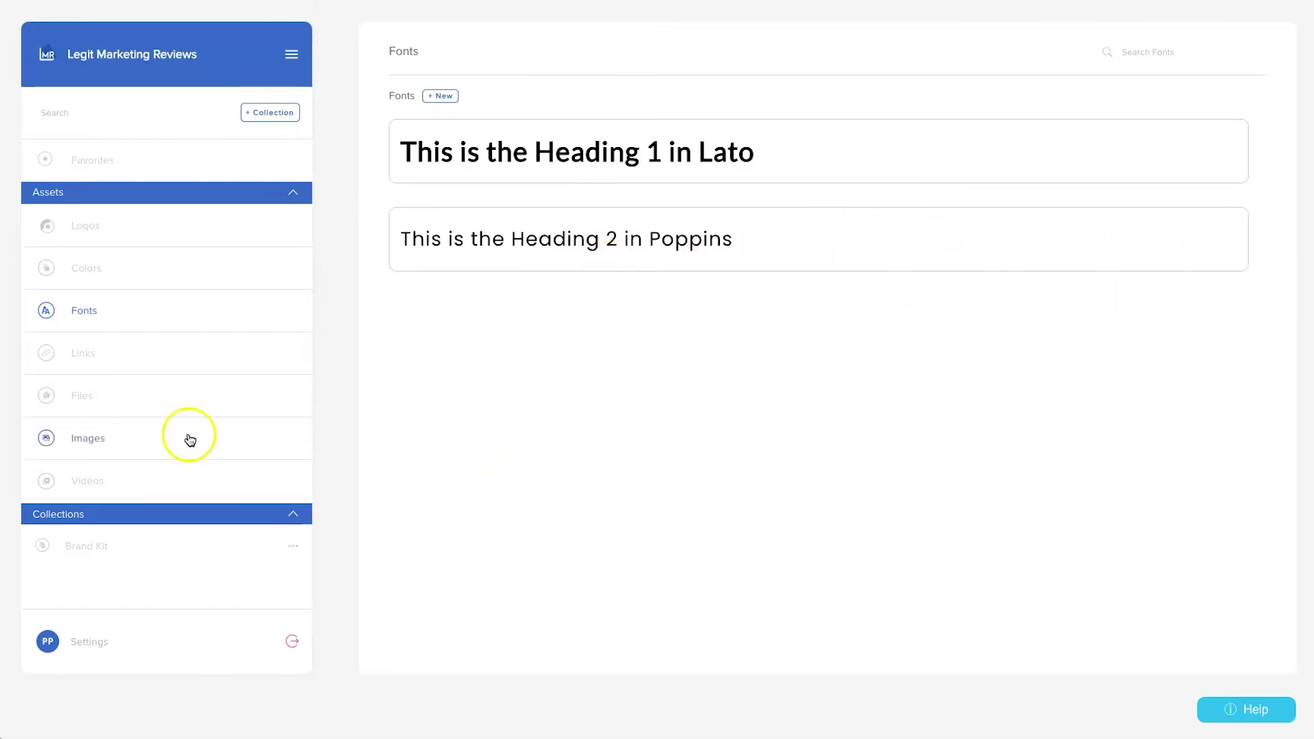
{"action": "left_click", "coordinate": [101, 352]}
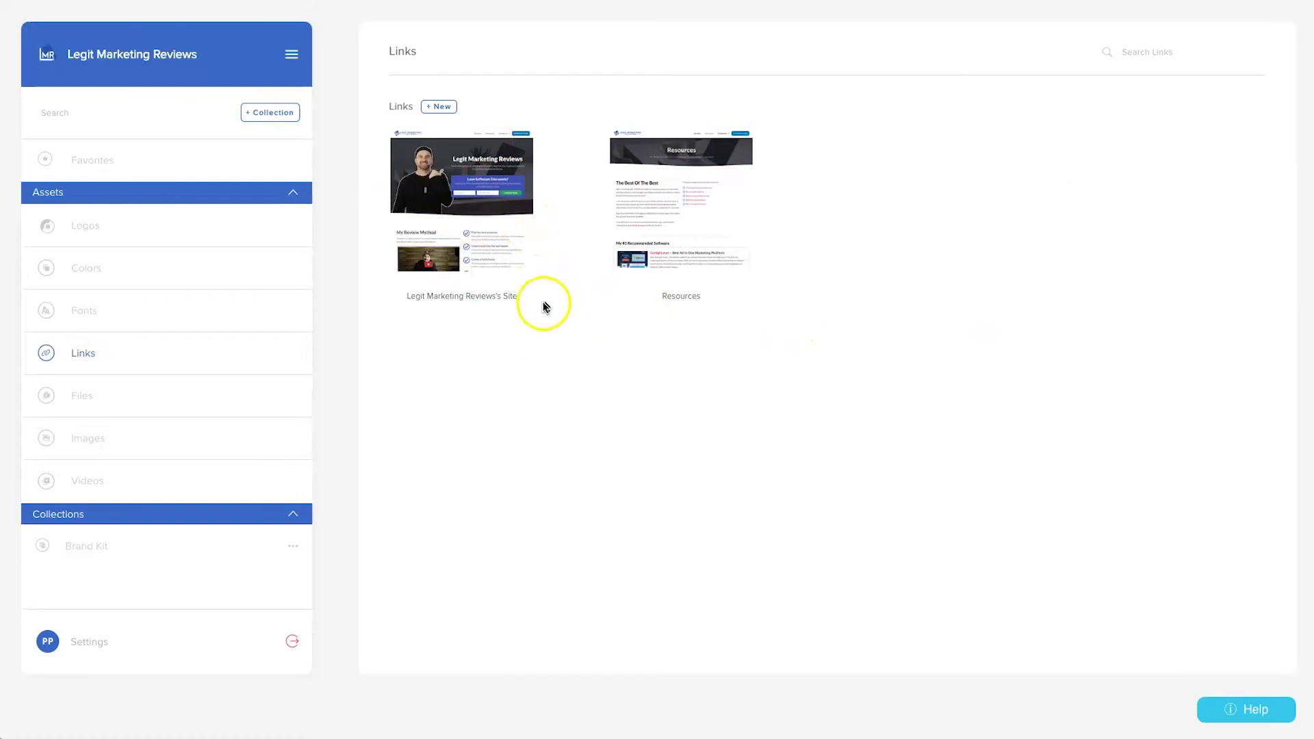
- Look over the saved links and check which type choices the Files assets offer for a new file
{"action": "mouse_move", "coordinate": [504, 176]}
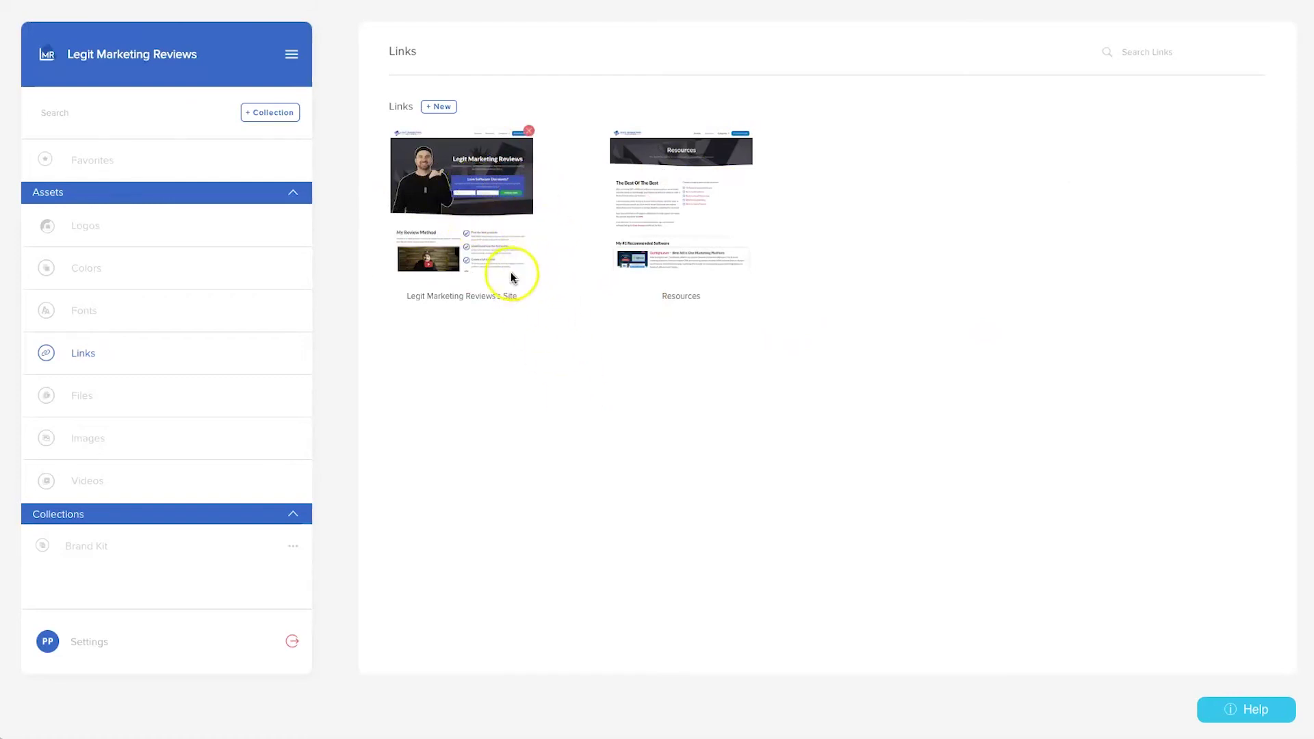
{"action": "mouse_move", "coordinate": [508, 288]}
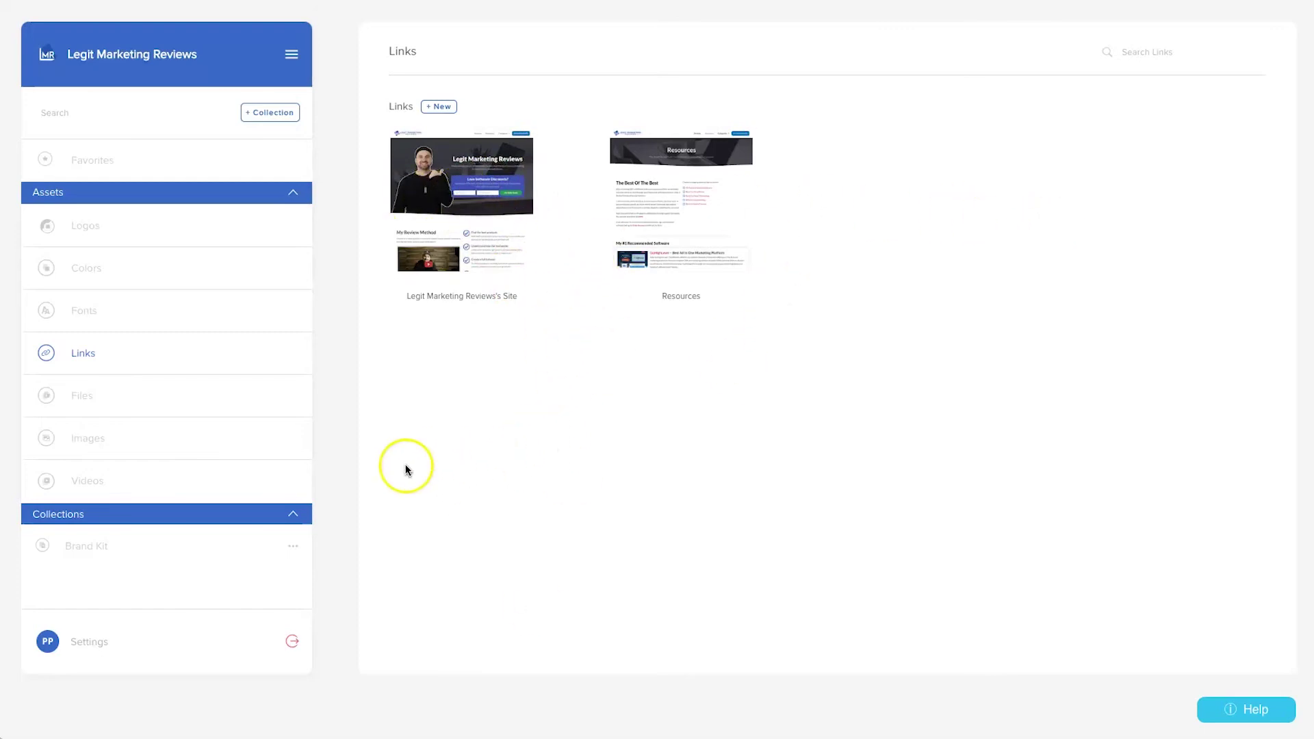
{"action": "left_click", "coordinate": [70, 394]}
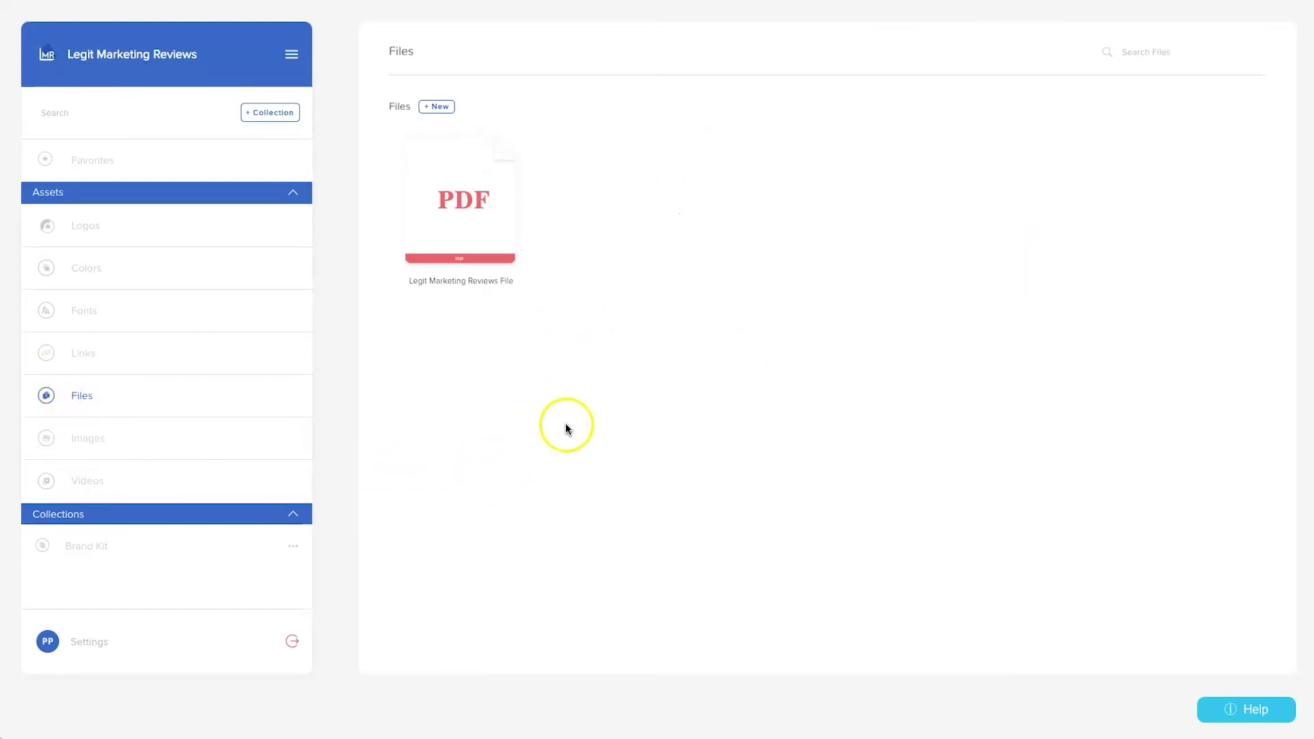
{"action": "left_click", "coordinate": [437, 107]}
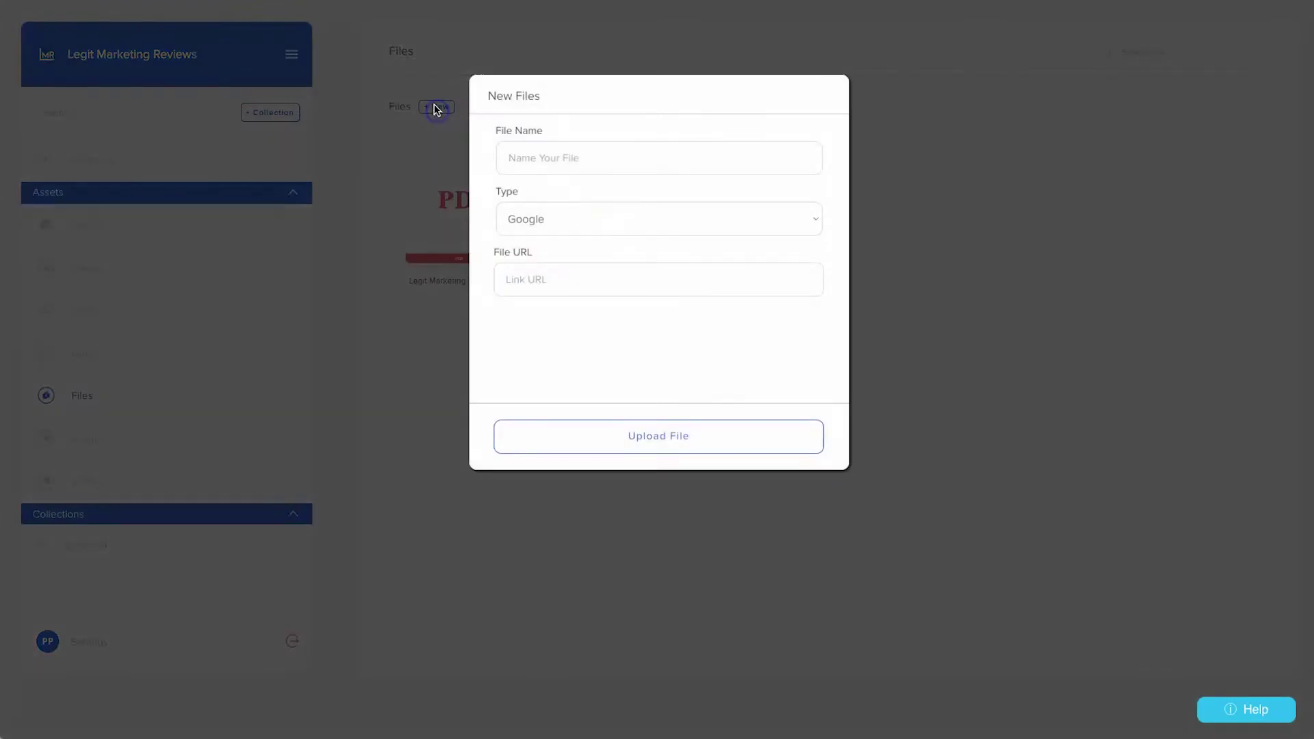
{"action": "left_click", "coordinate": [606, 234]}
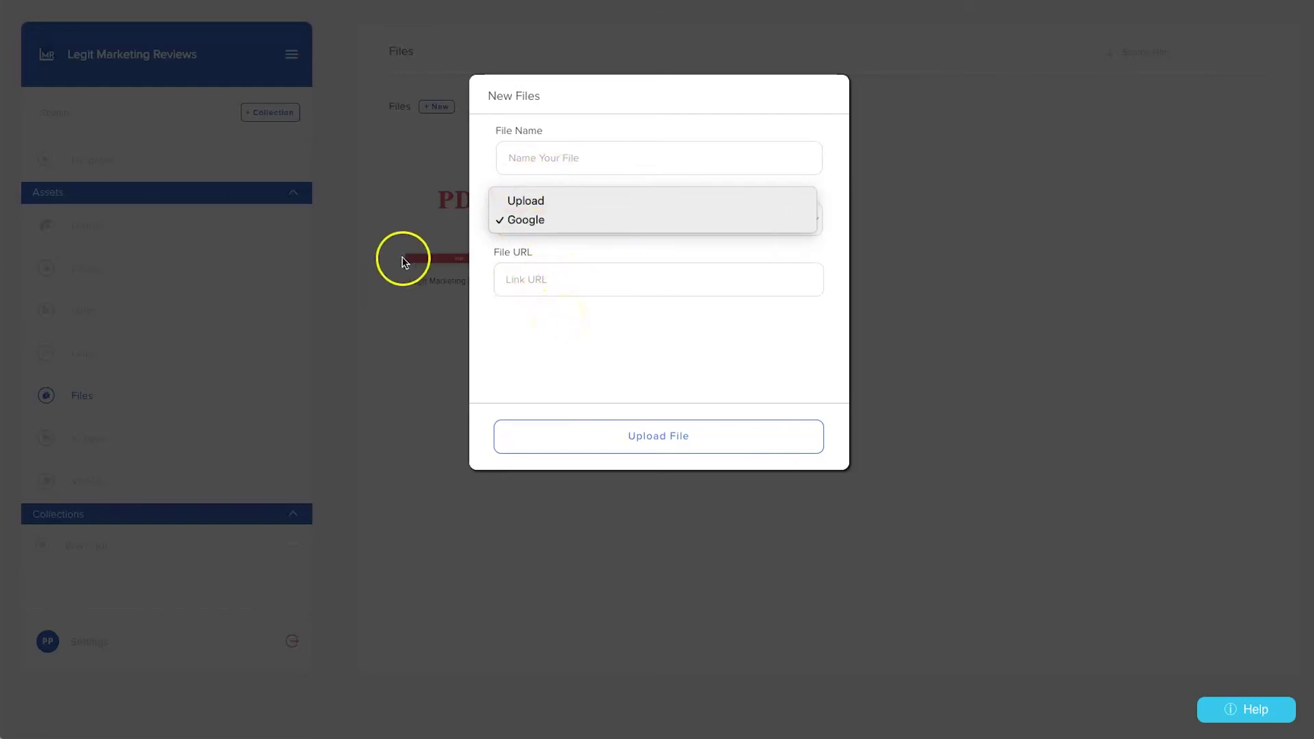
{"action": "left_click", "coordinate": [849, 164]}
{"action": "left_click", "coordinate": [1038, 310]}
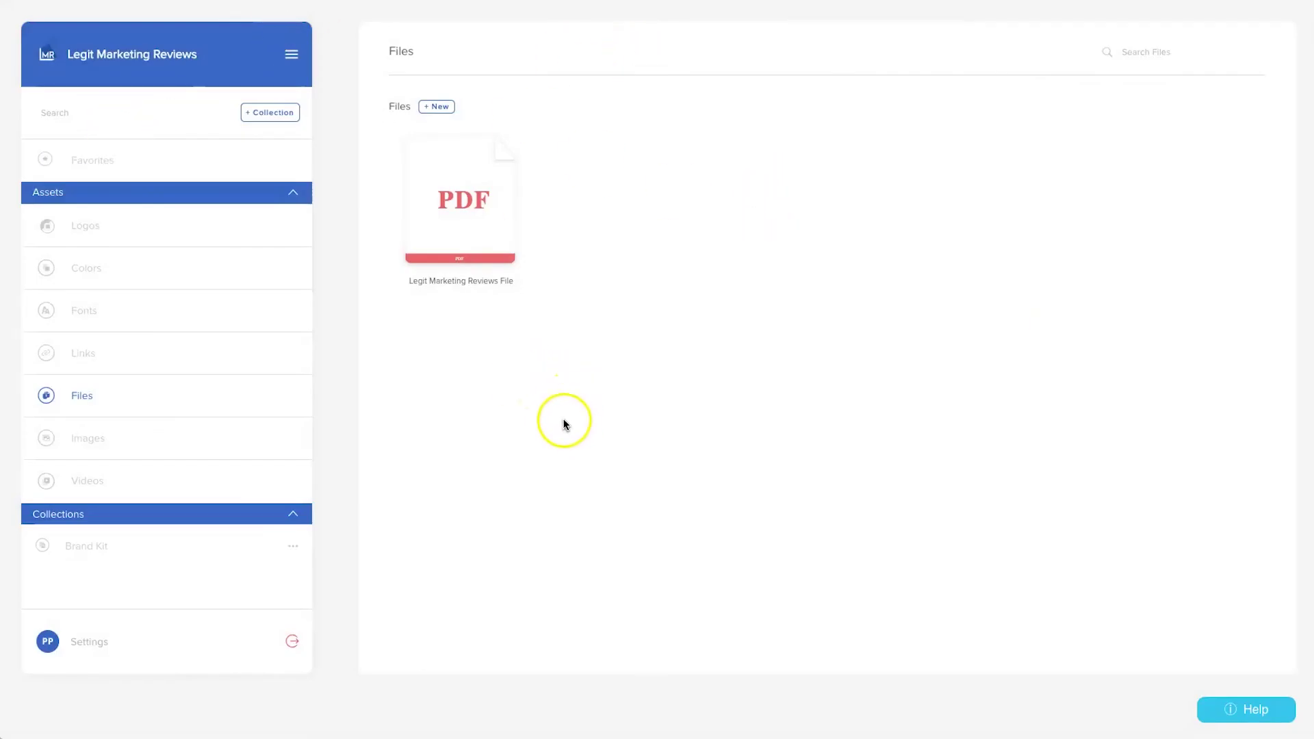
- Look through the Images, Videos and Colors assets and the contents of the Brand Kit collection
{"action": "left_click", "coordinate": [108, 446]}
{"action": "left_click", "coordinate": [133, 490]}
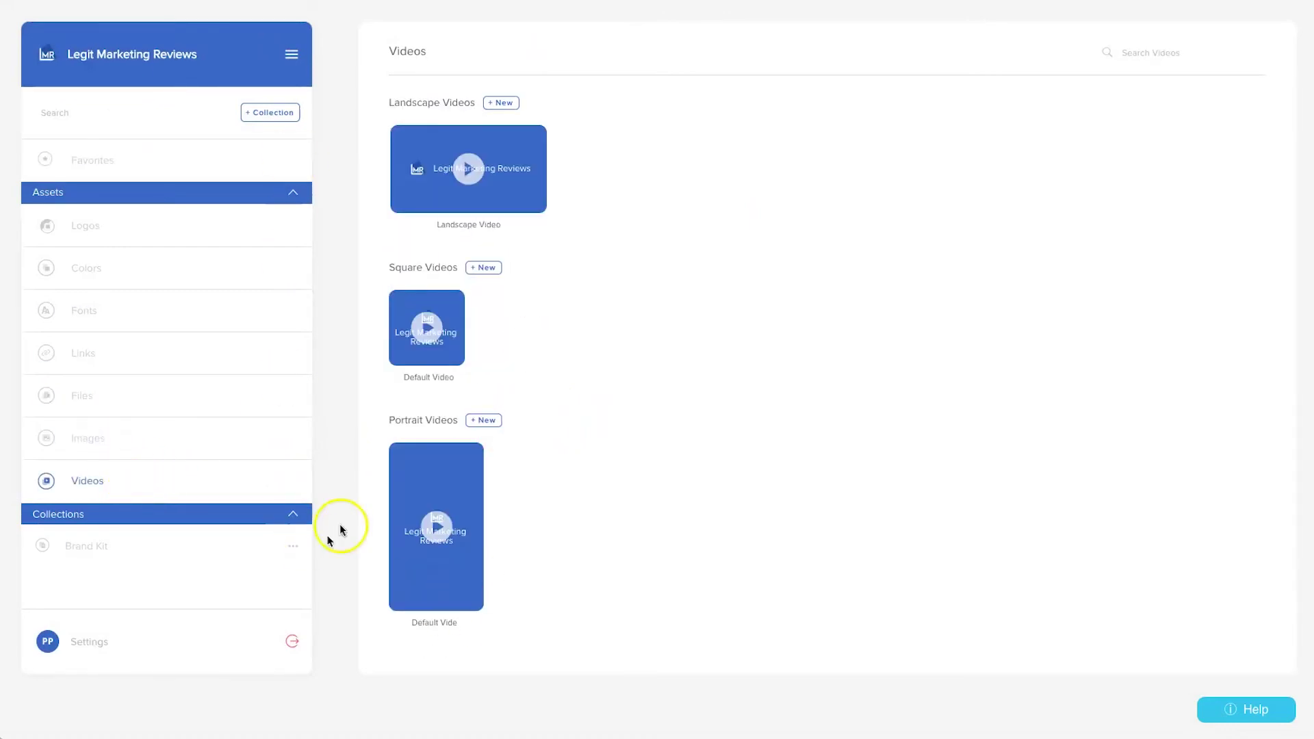
{"action": "left_click", "coordinate": [150, 267]}
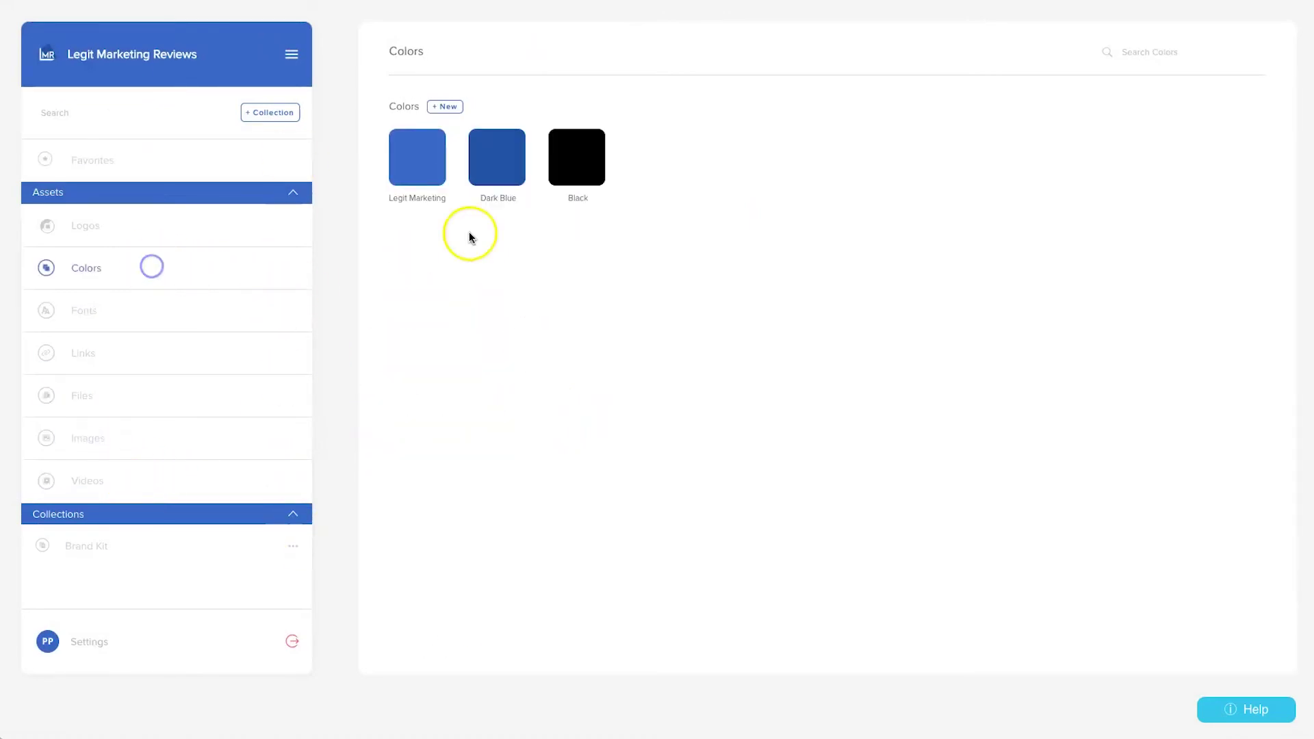
{"action": "left_click", "coordinate": [85, 544]}
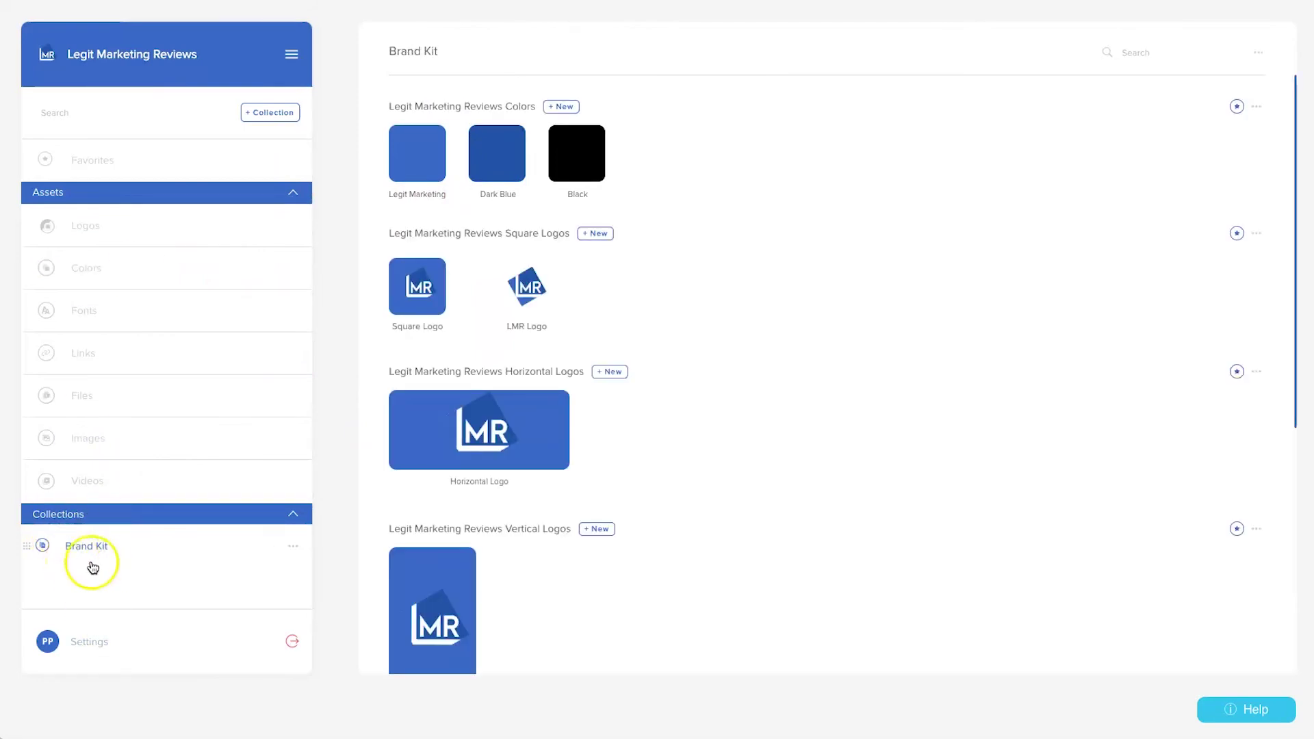
{"action": "scroll", "coordinate": [432, 493], "scroll_direction": "down", "scroll_amount": 6}
{"action": "scroll", "coordinate": [520, 274], "scroll_direction": "up", "scroll_amount": 6}
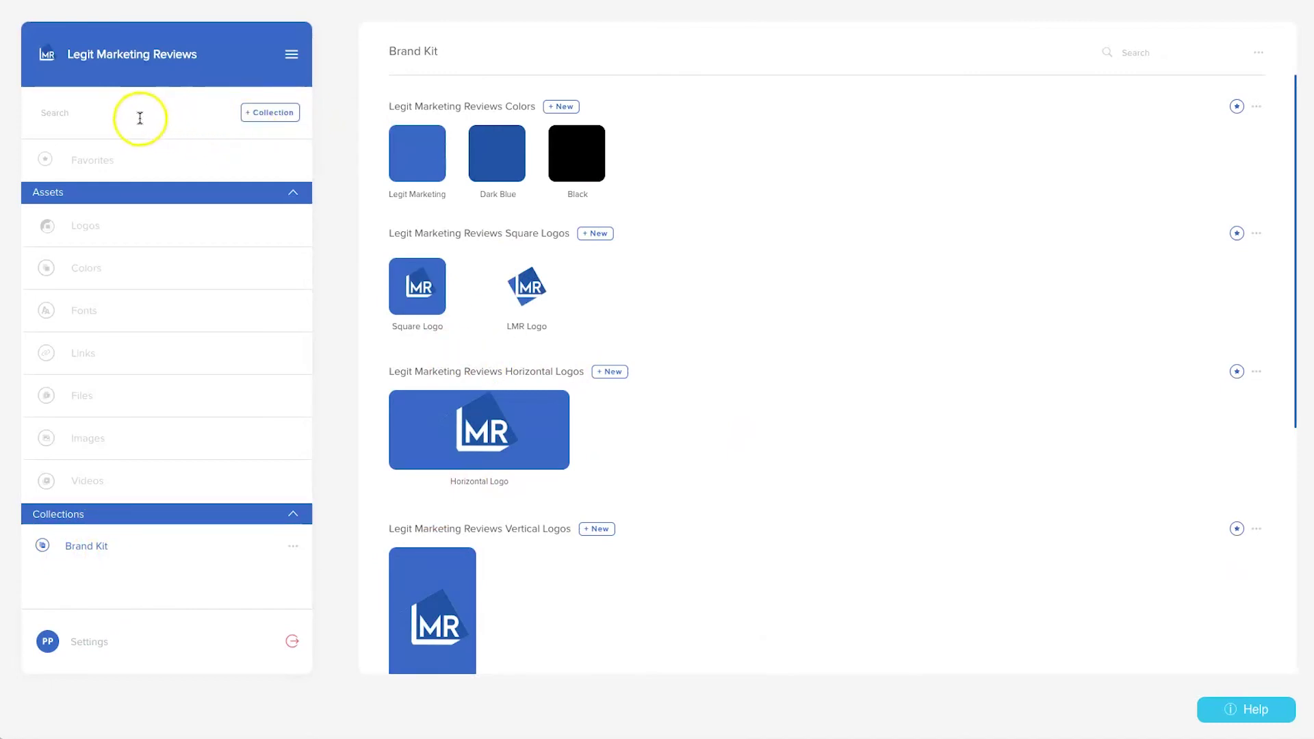
- Create a new collection named Summer Sale
{"action": "left_click", "coordinate": [273, 116]}
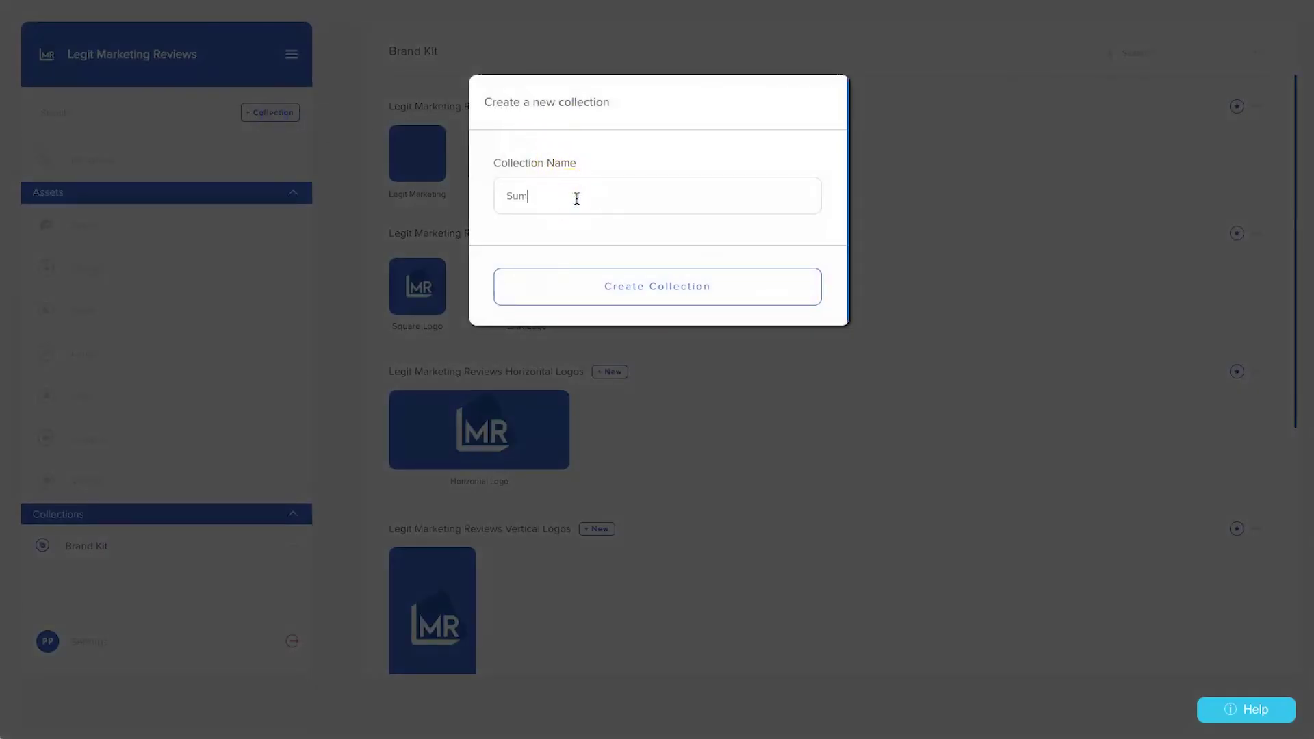
{"action": "left_click", "coordinate": [718, 292]}
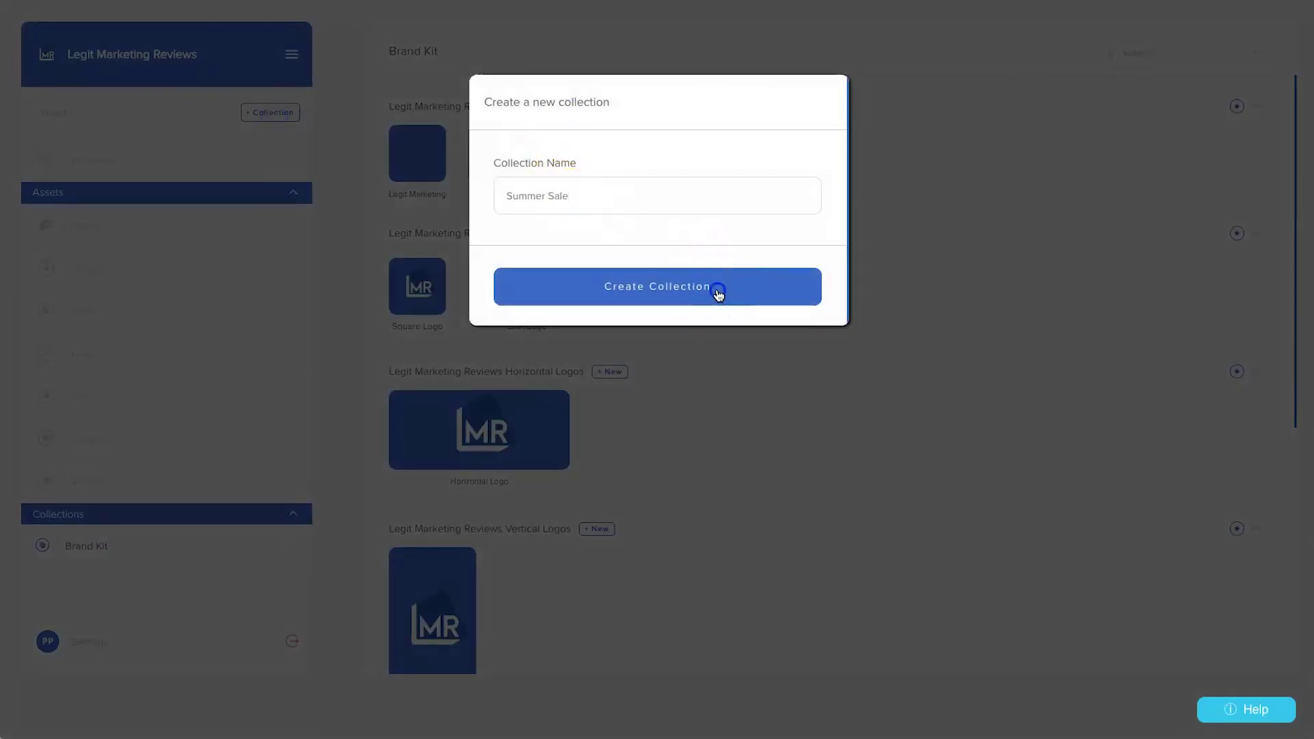
{"action": "scroll", "coordinate": [479, 308], "scroll_direction": "down", "scroll_amount": 5}
{"action": "scroll", "coordinate": [484, 337], "scroll_direction": "up", "scroll_amount": 5}
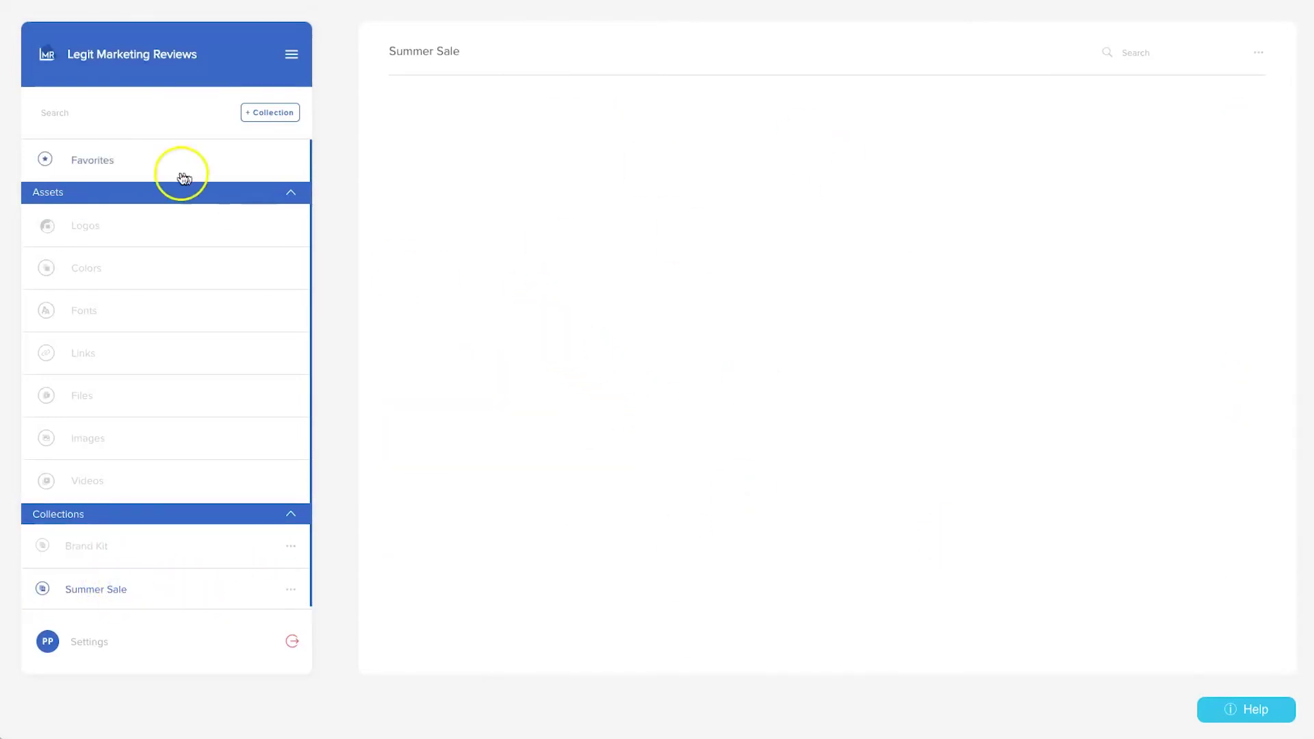
- Bring up the collection assignments of the Dark Blue color and remove it from Brand Kit / Legit Marketing Reviews Colors
{"action": "left_click", "coordinate": [96, 226]}
{"action": "left_click", "coordinate": [100, 263]}
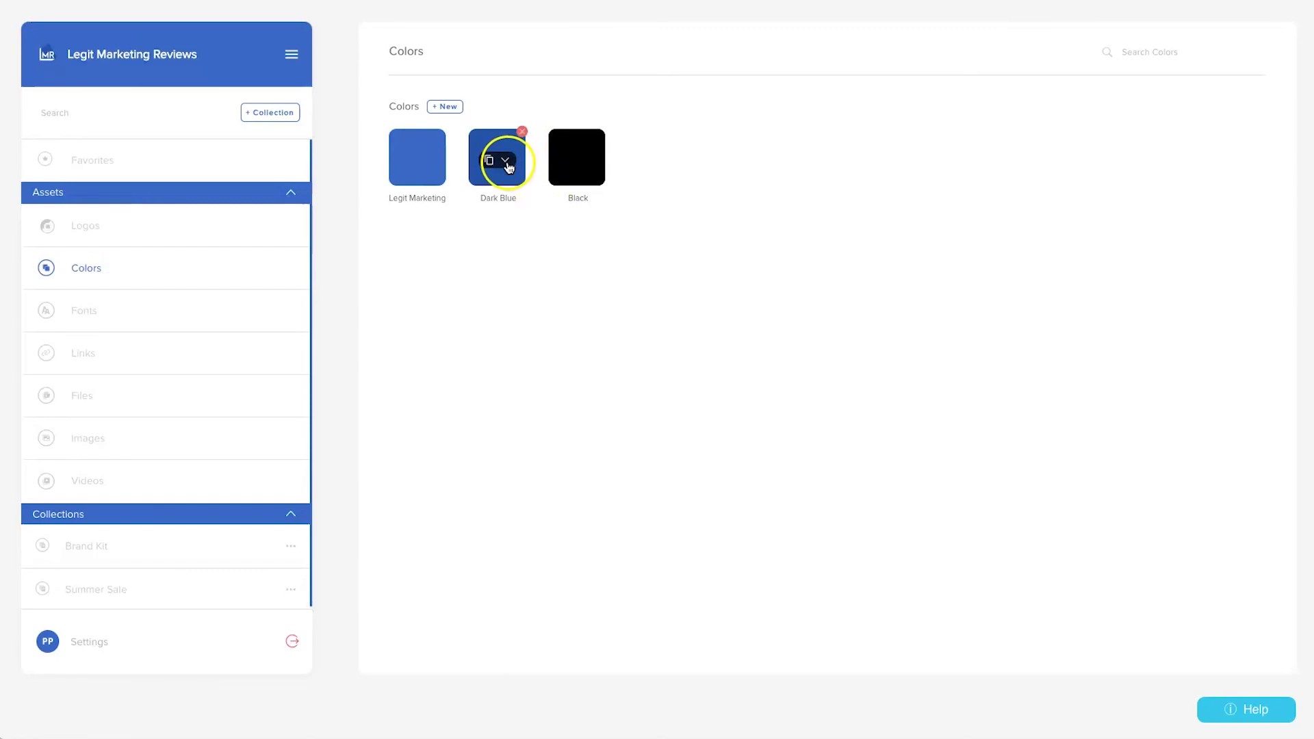
{"action": "left_click", "coordinate": [506, 162]}
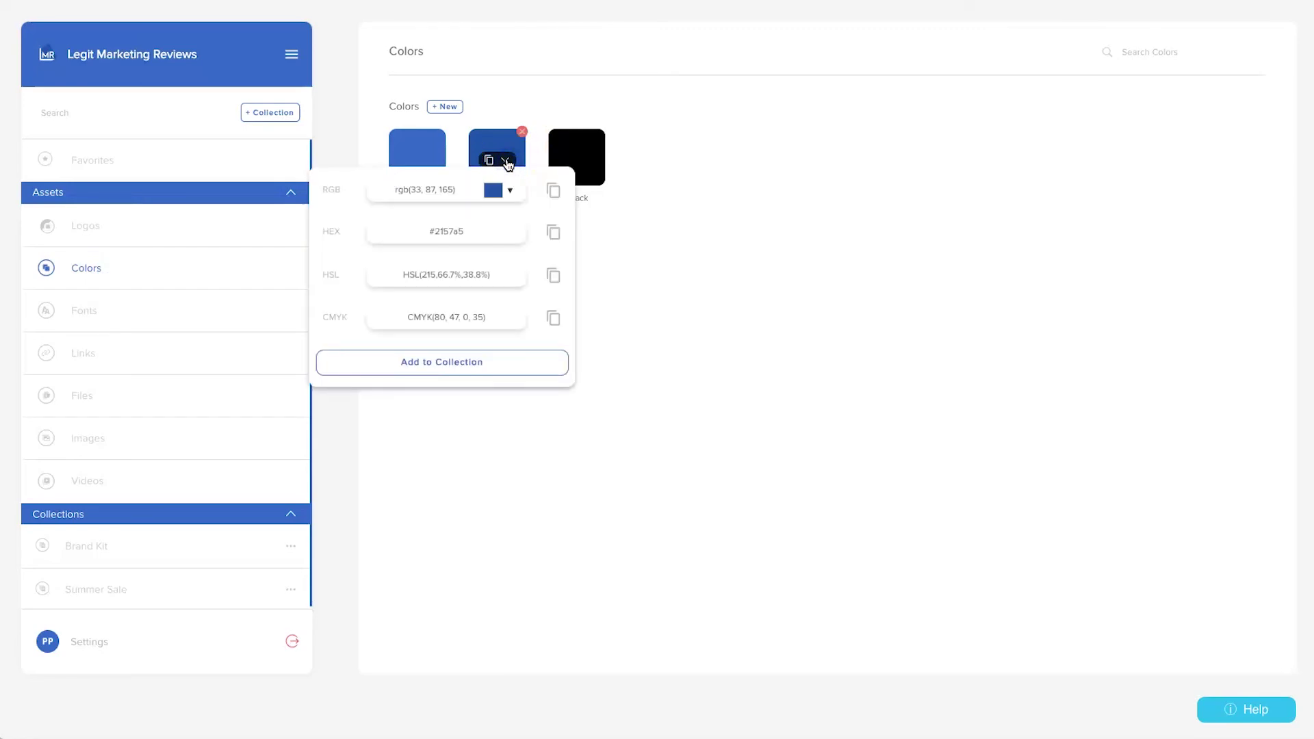
{"action": "left_click", "coordinate": [474, 356]}
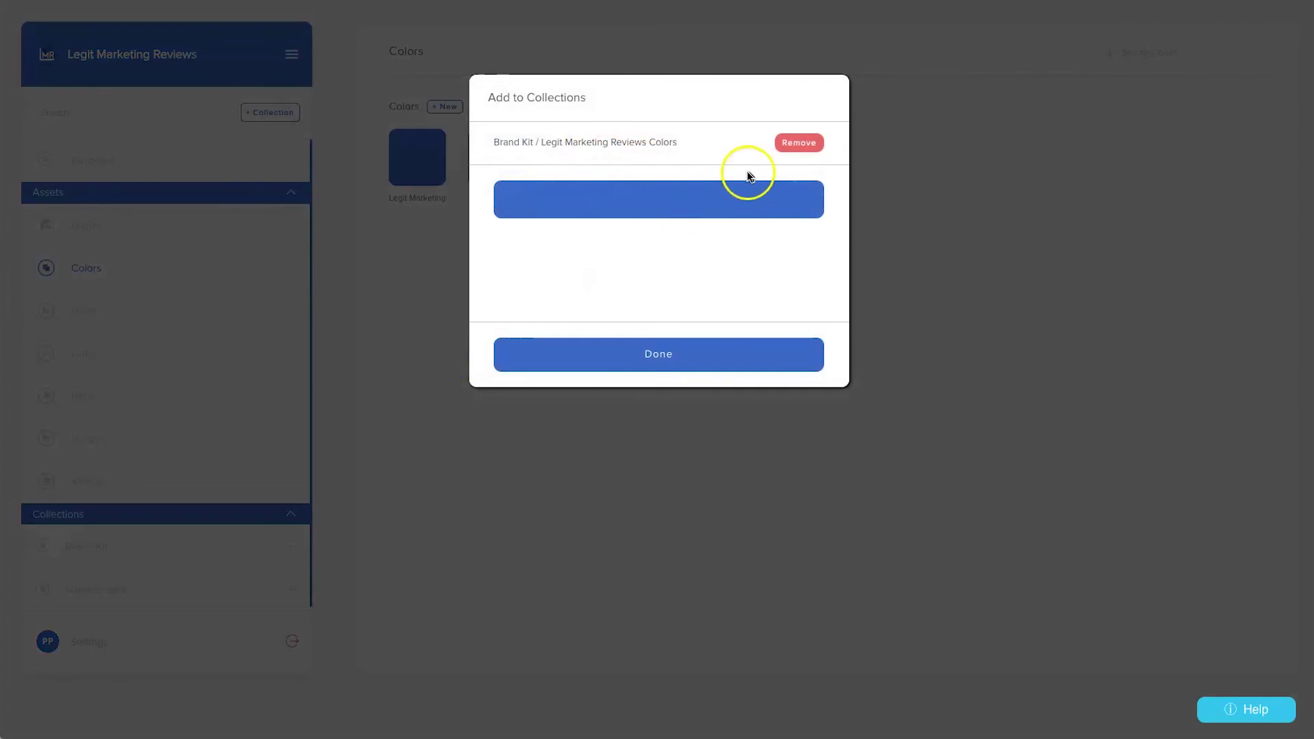
{"action": "left_click", "coordinate": [787, 143]}
- Choose Summer Sale as the Dark Blue color's collection and create a Colors group named Summer Colors in it
{"action": "left_click", "coordinate": [634, 154]}
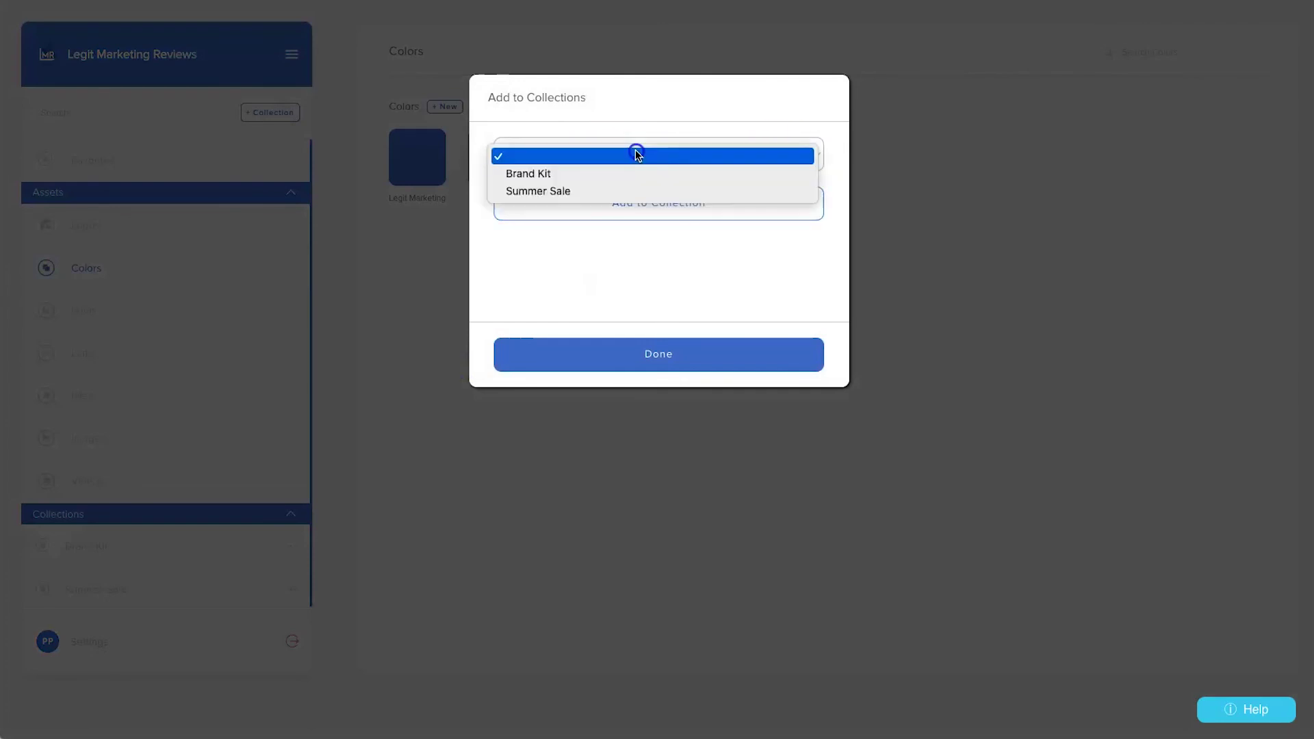
{"action": "left_click", "coordinate": [595, 192]}
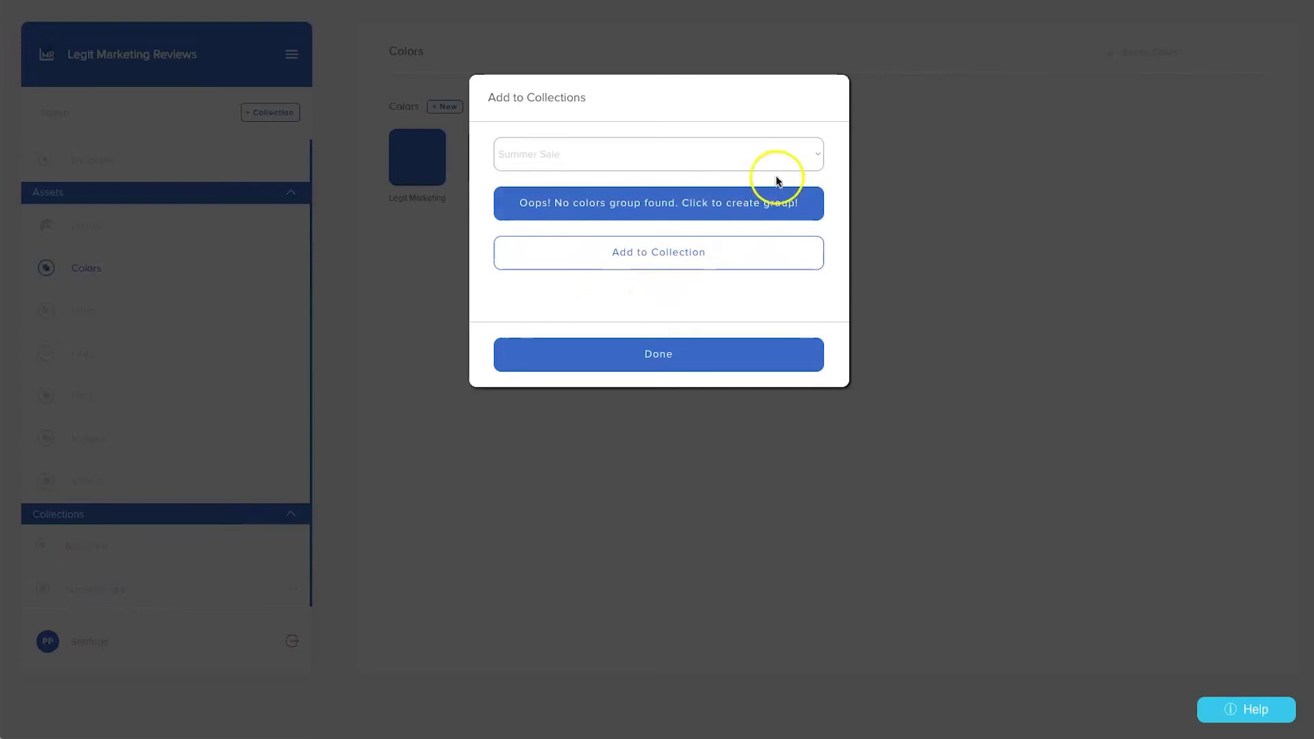
{"action": "left_click", "coordinate": [721, 203]}
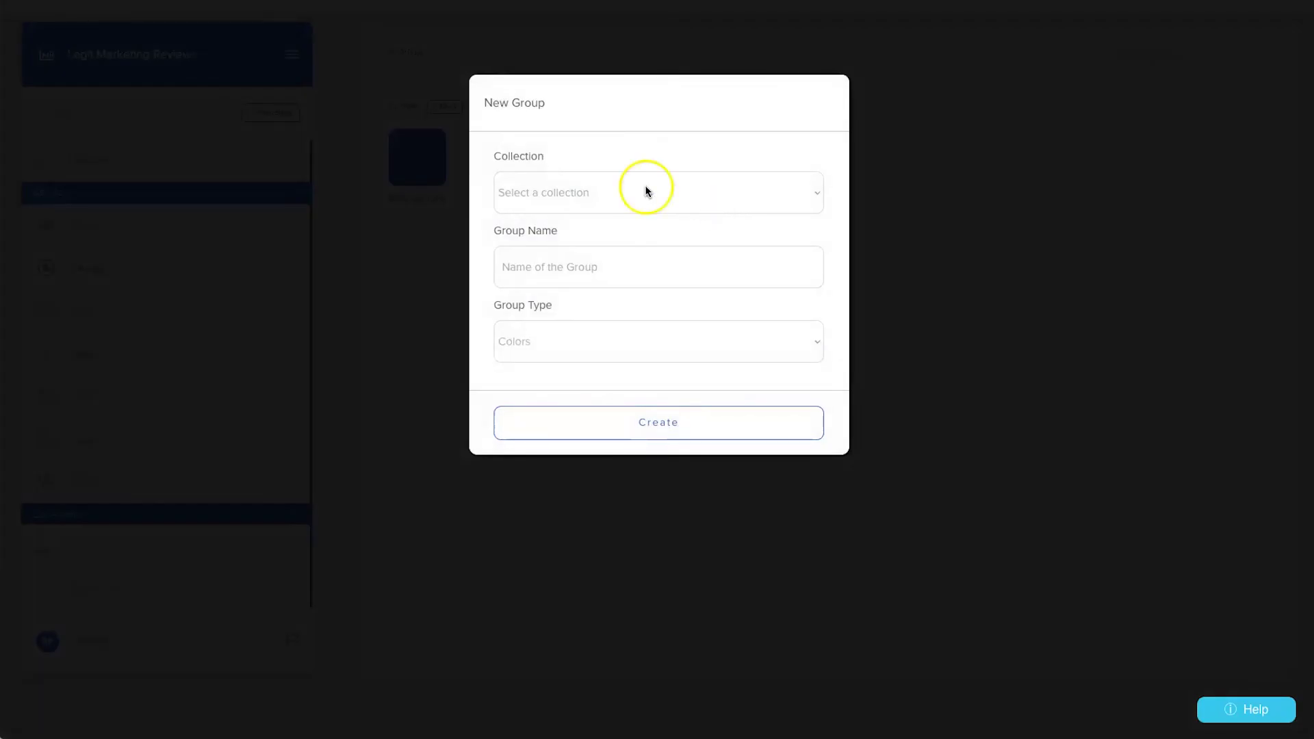
{"action": "left_click", "coordinate": [566, 187]}
{"action": "left_click", "coordinate": [567, 217]}
{"action": "left_click", "coordinate": [580, 264]}
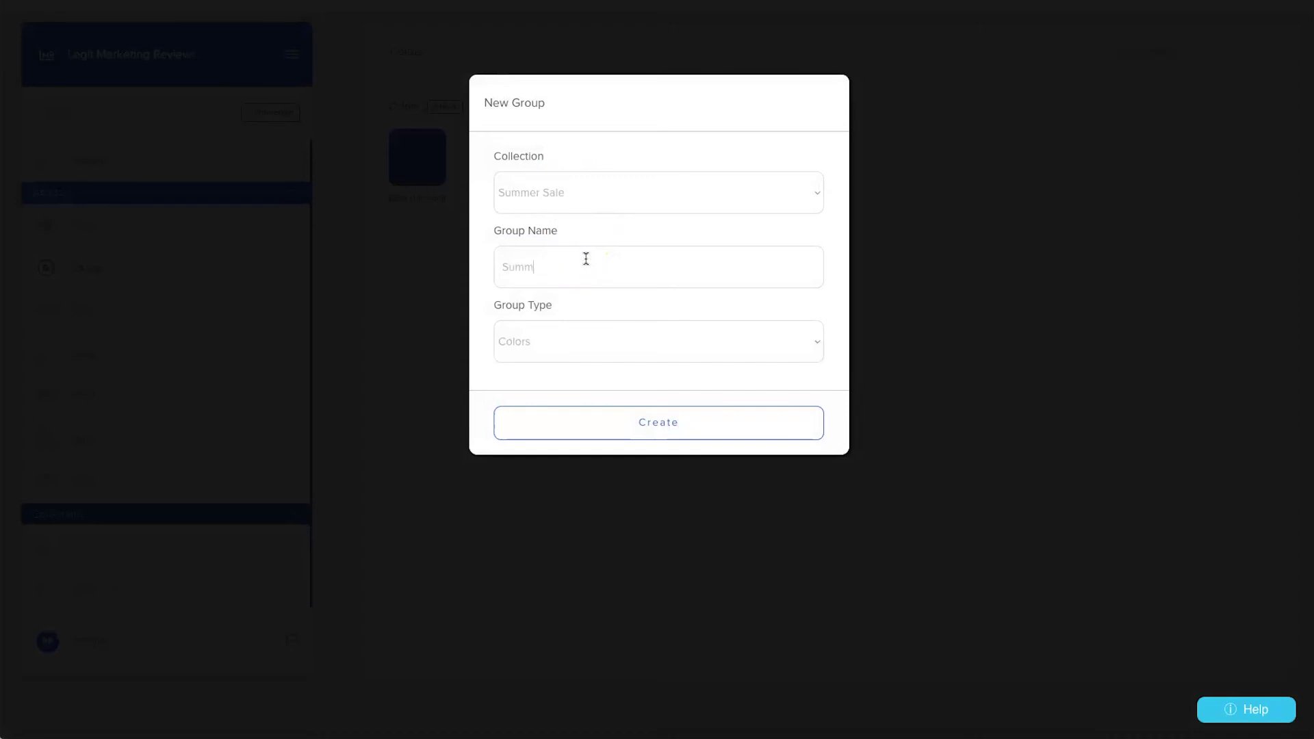
{"action": "type", "text": "Summer Colors"}
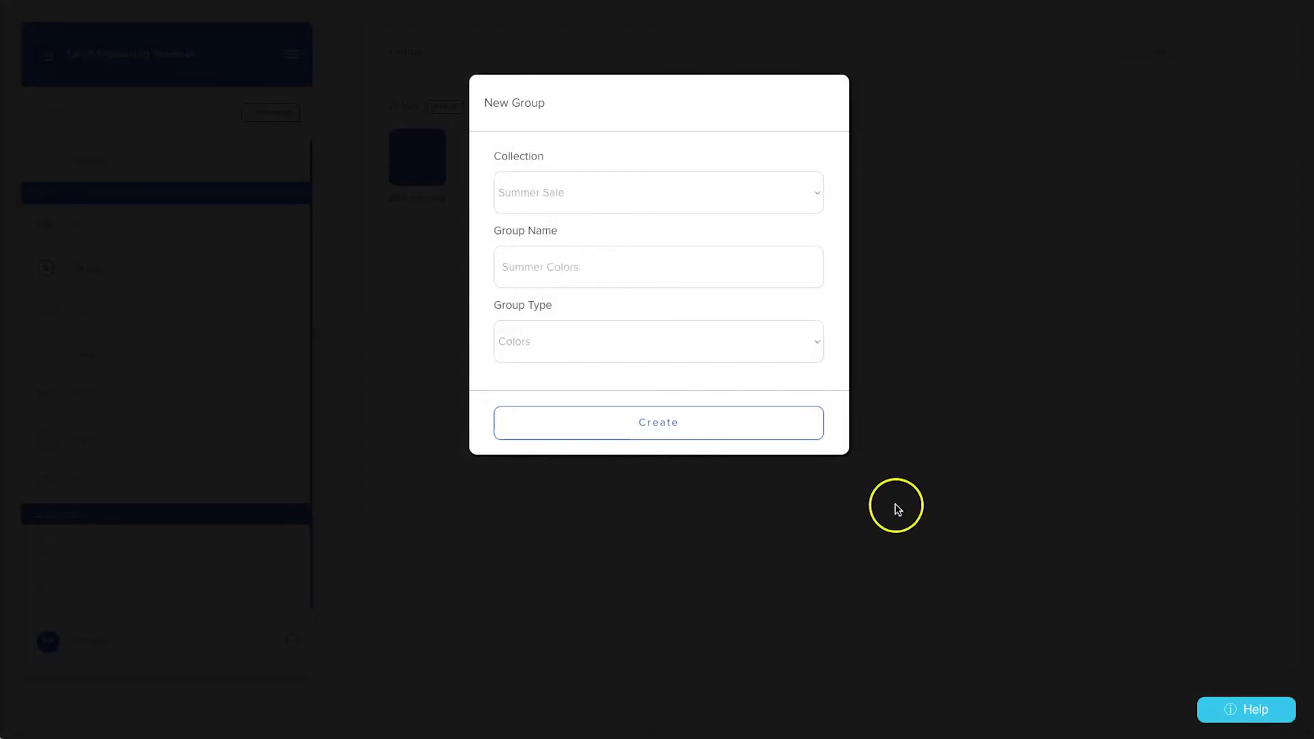
{"action": "left_click", "coordinate": [631, 422]}
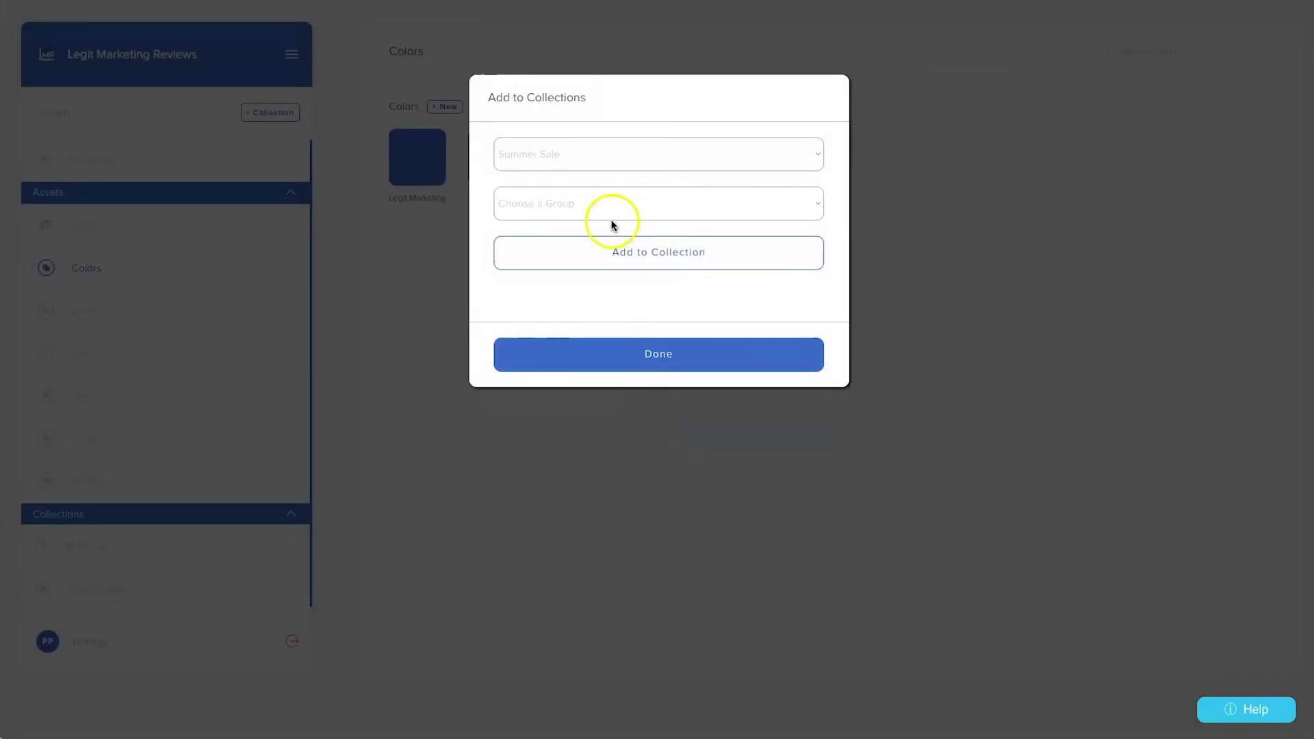
- Add the Dark Blue color to the Summer Colors group and view it in the Summer Sale collection
{"action": "left_click", "coordinate": [535, 207]}
{"action": "left_click", "coordinate": [543, 222]}
{"action": "left_click", "coordinate": [637, 256]}
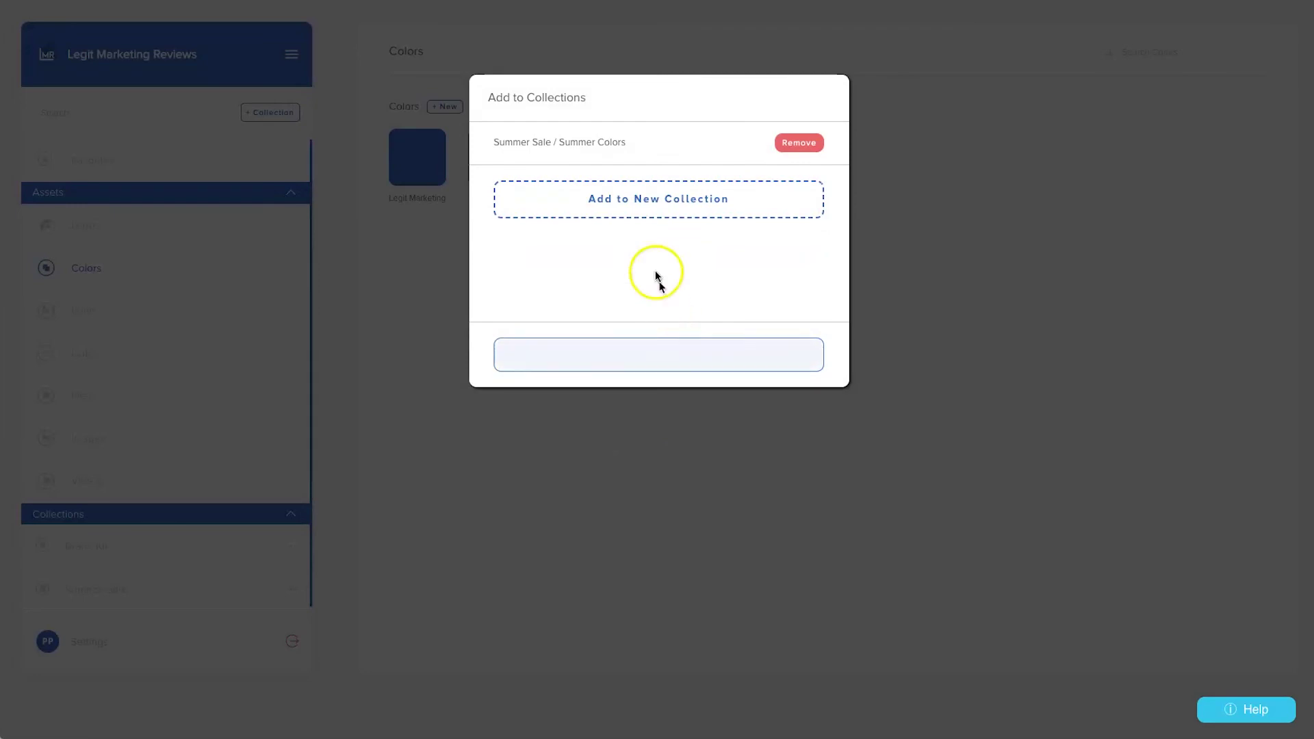
{"action": "left_click", "coordinate": [624, 366]}
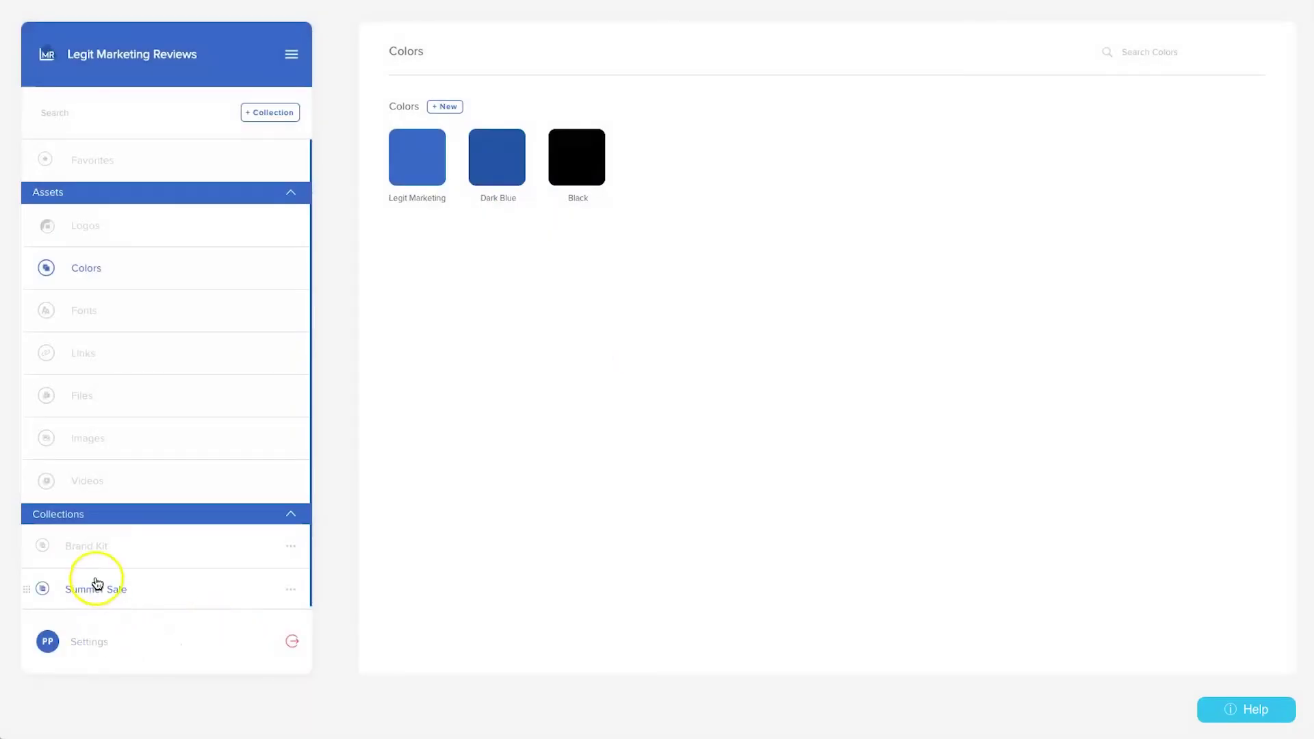
{"action": "left_click", "coordinate": [96, 585]}
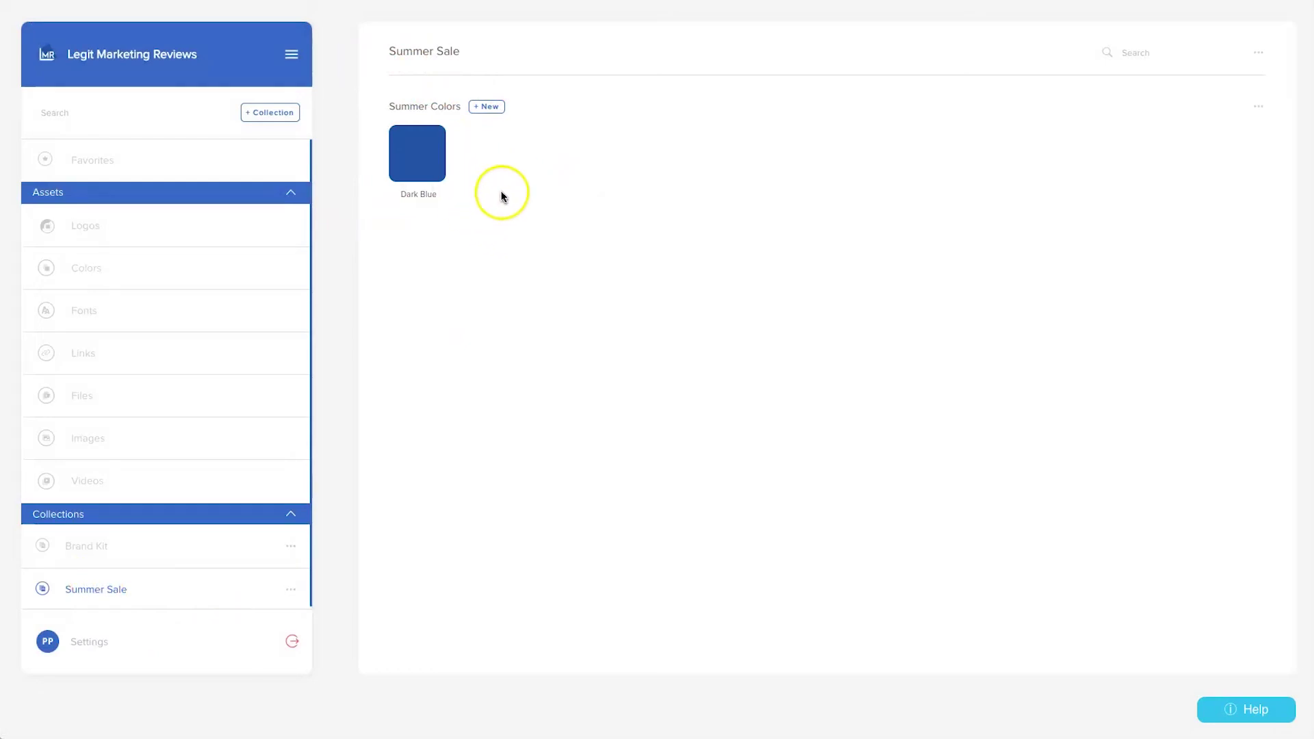
{"action": "left_click", "coordinate": [1258, 106]}
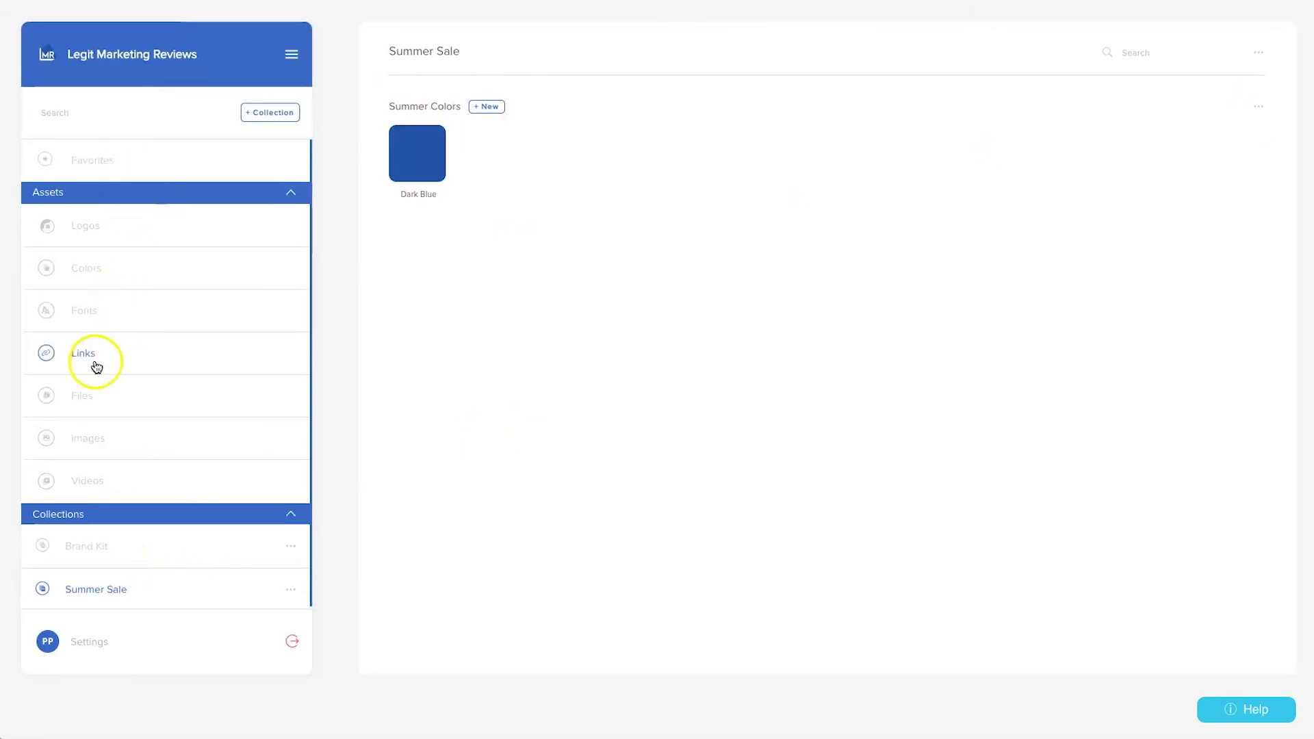
- Start adding the landscape image from the Images assets to a collection, choosing Summer Sale
{"action": "left_click", "coordinate": [91, 428]}
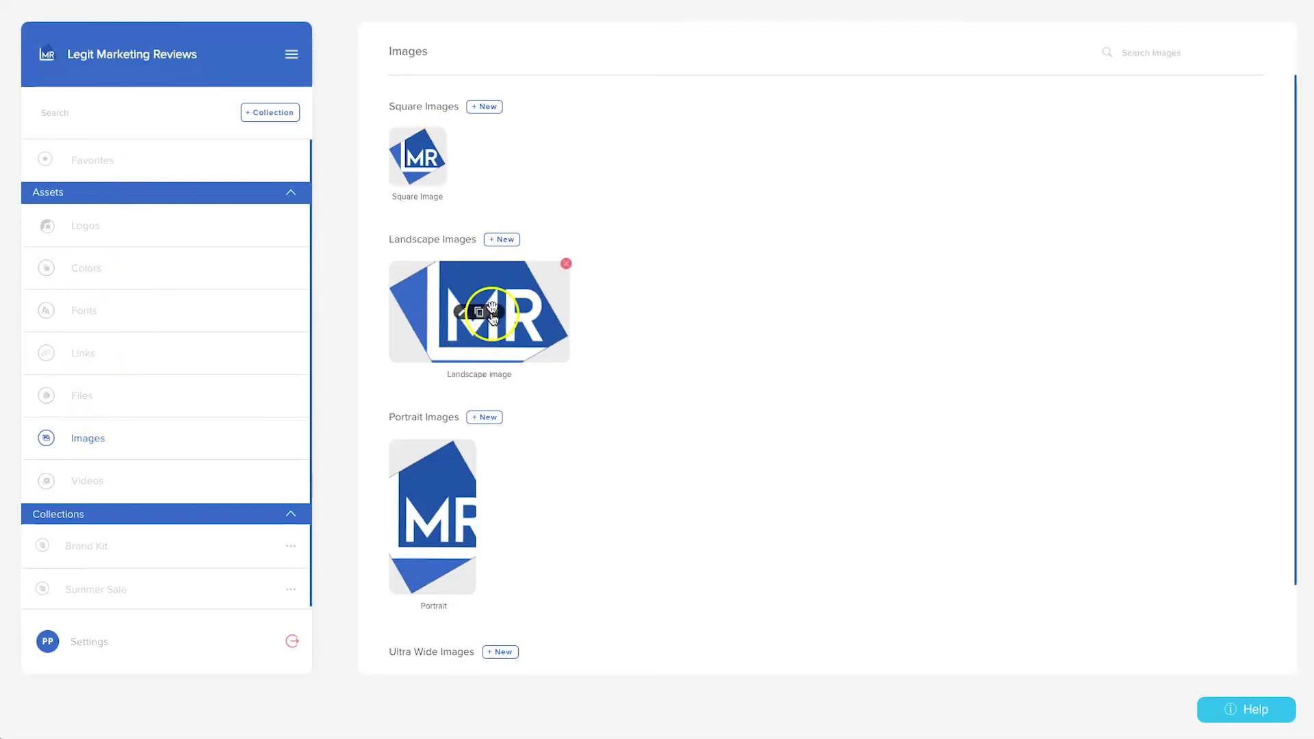
{"action": "left_click", "coordinate": [495, 313]}
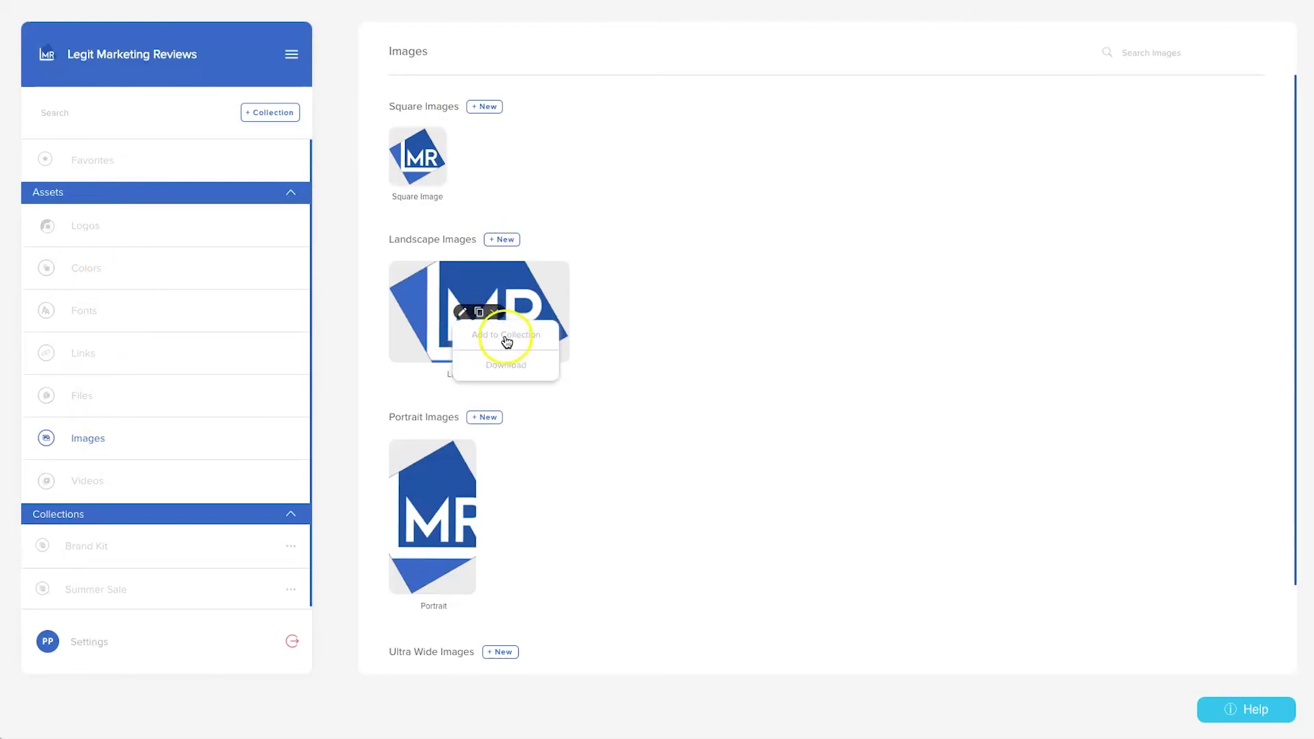
{"action": "left_click", "coordinate": [506, 343]}
{"action": "left_click", "coordinate": [583, 154]}
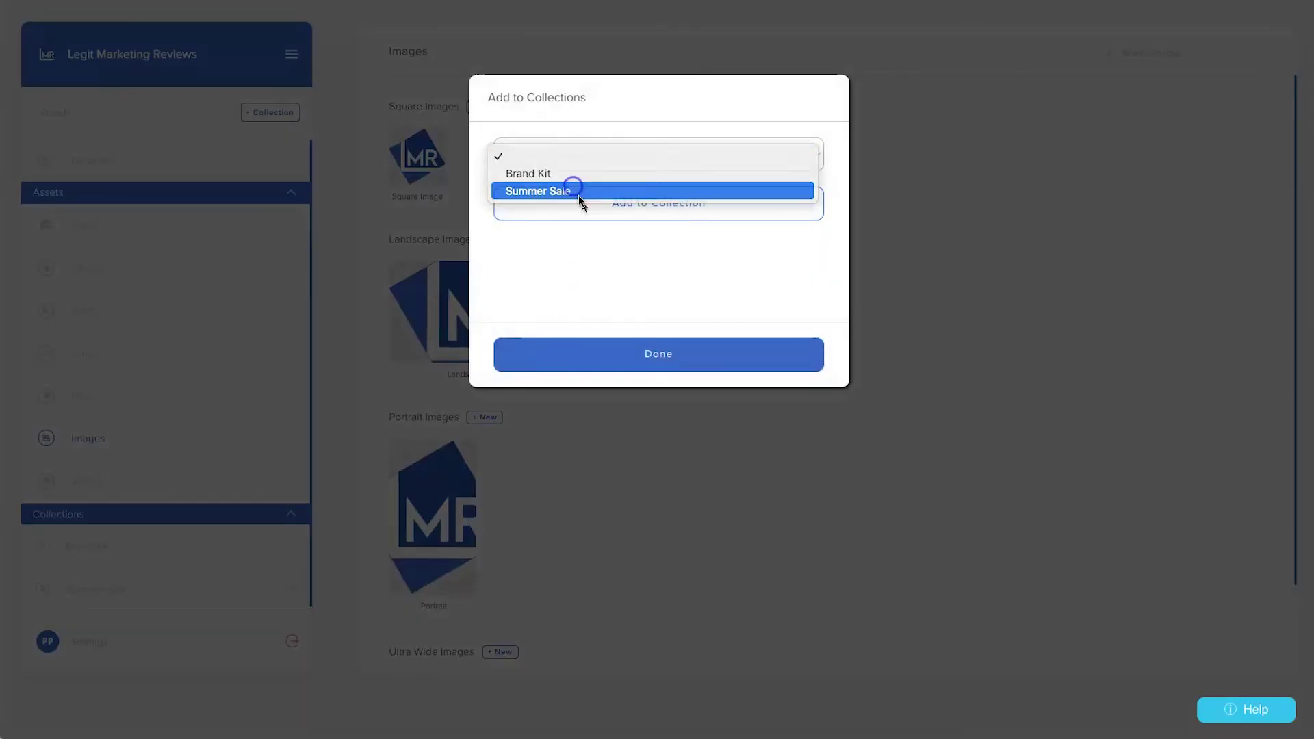
{"action": "left_click", "coordinate": [574, 191]}
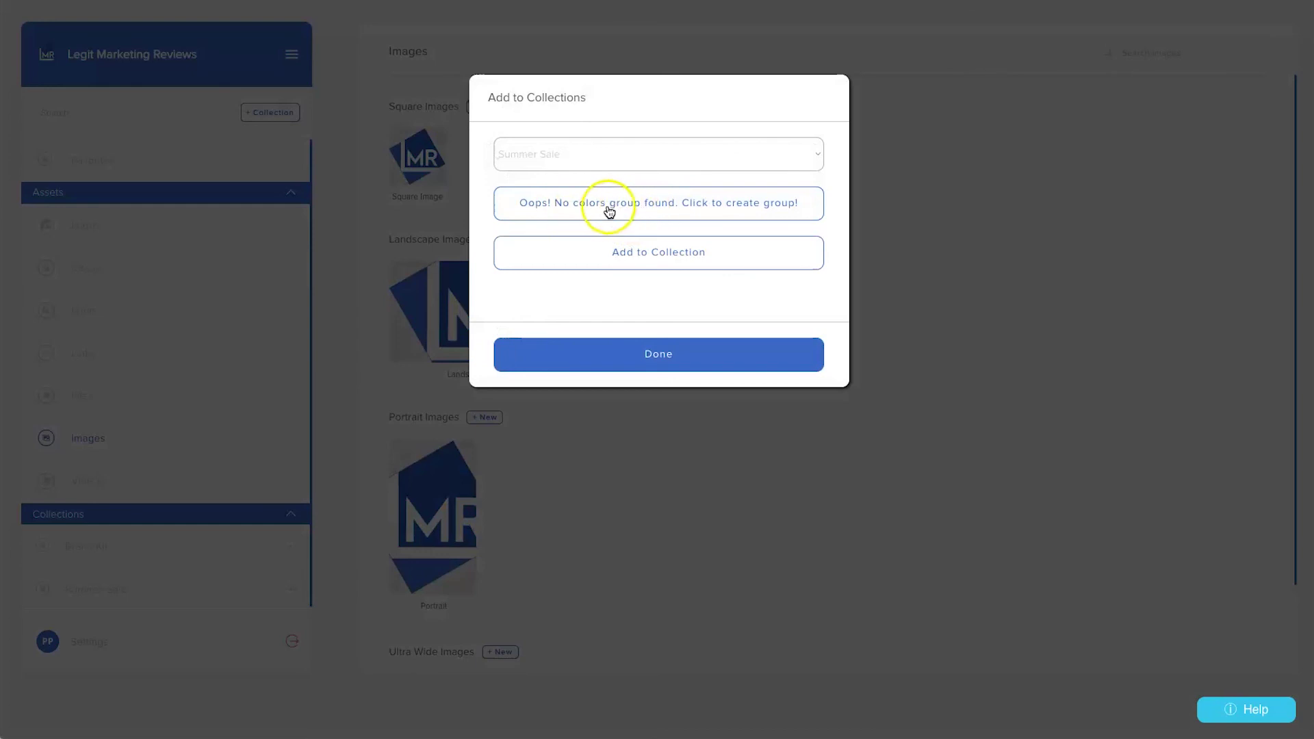
- Create a group named Summer Images of type Images in the Summer Sale collection
{"action": "left_click", "coordinate": [731, 207]}
{"action": "left_click", "coordinate": [639, 197]}
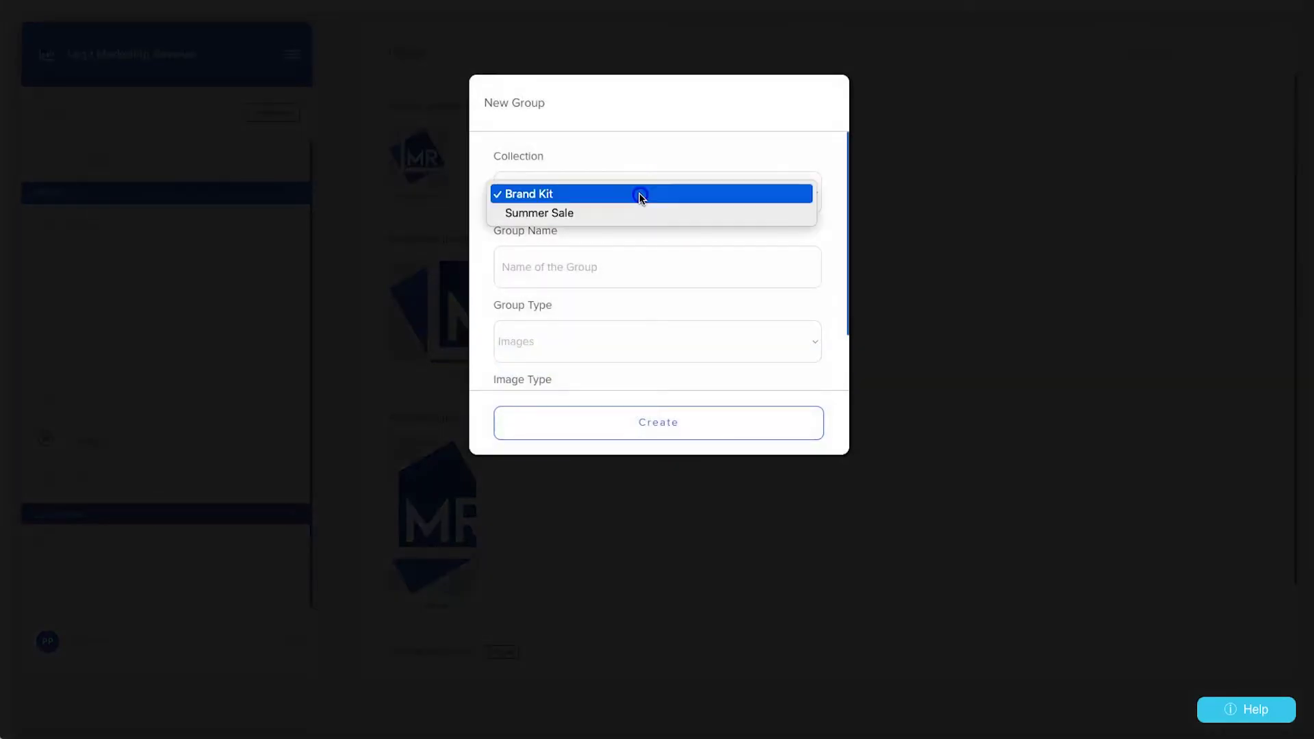
{"action": "left_click", "coordinate": [633, 211]}
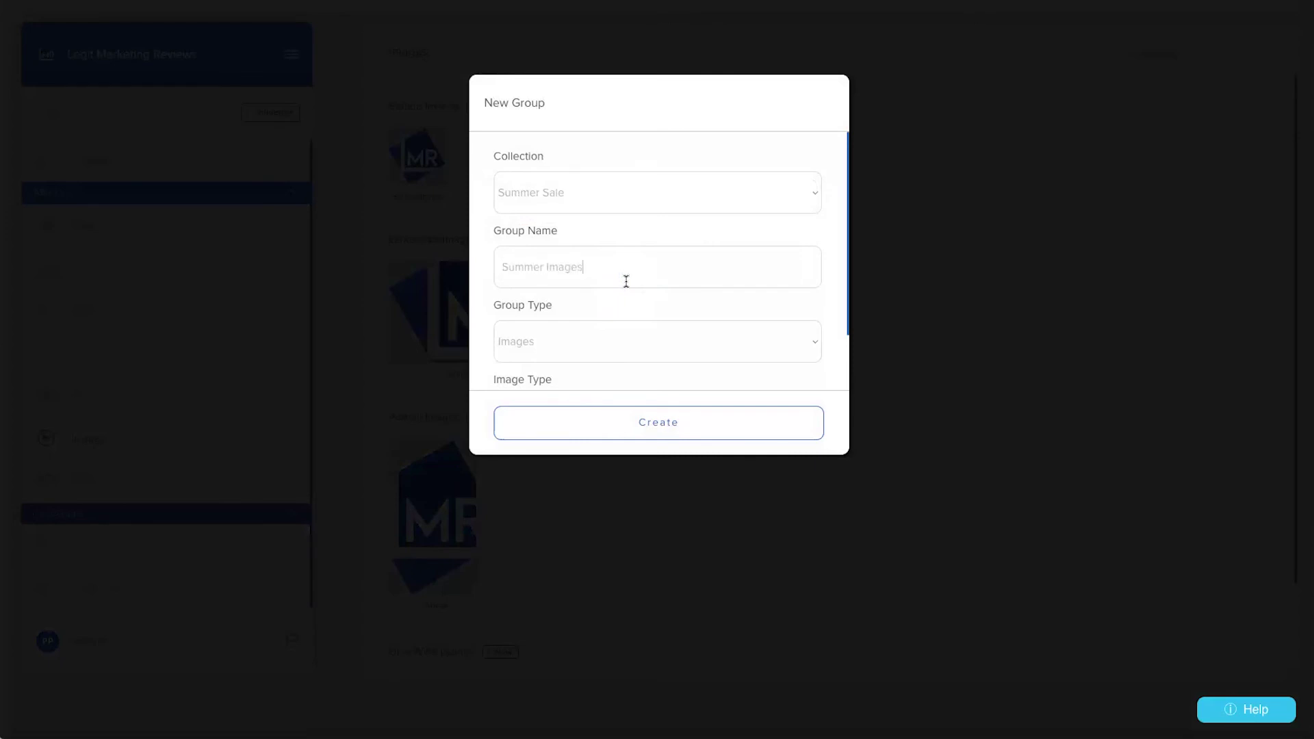
{"action": "left_click", "coordinate": [584, 340]}
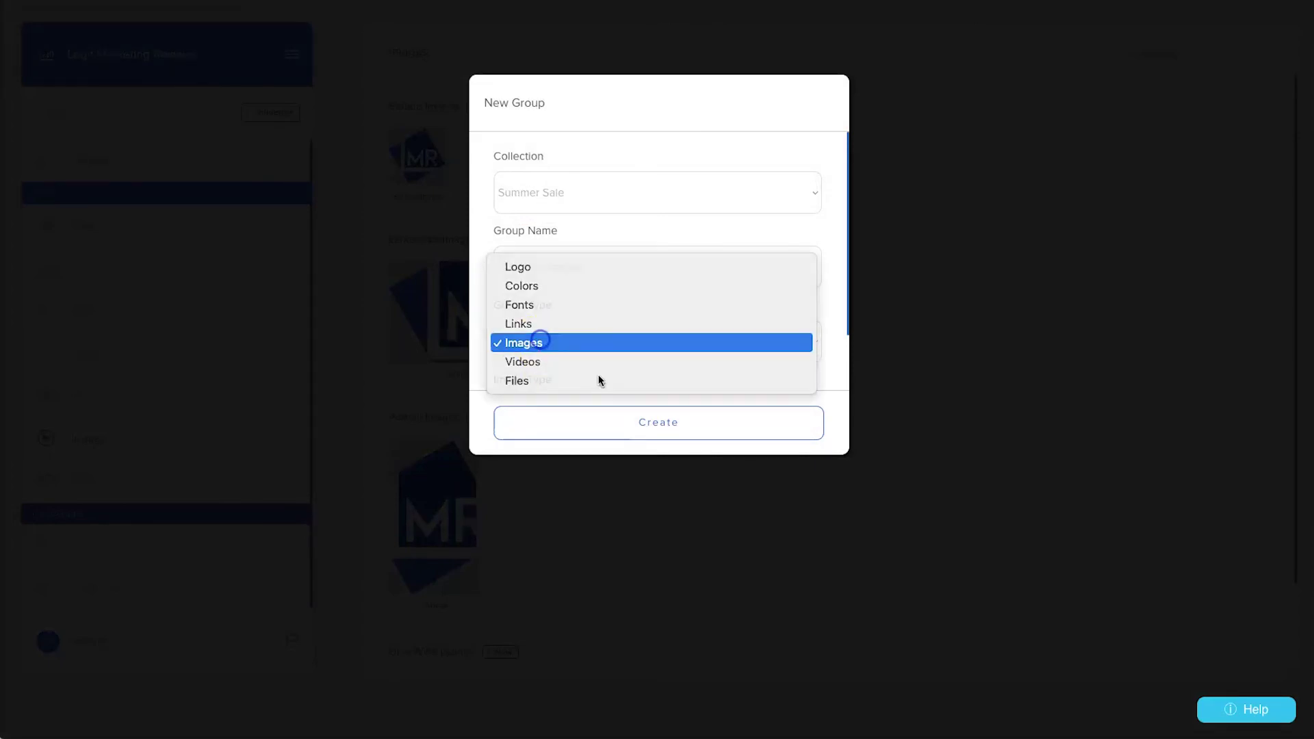
{"action": "left_click", "coordinate": [540, 342]}
{"action": "left_click", "coordinate": [623, 419]}
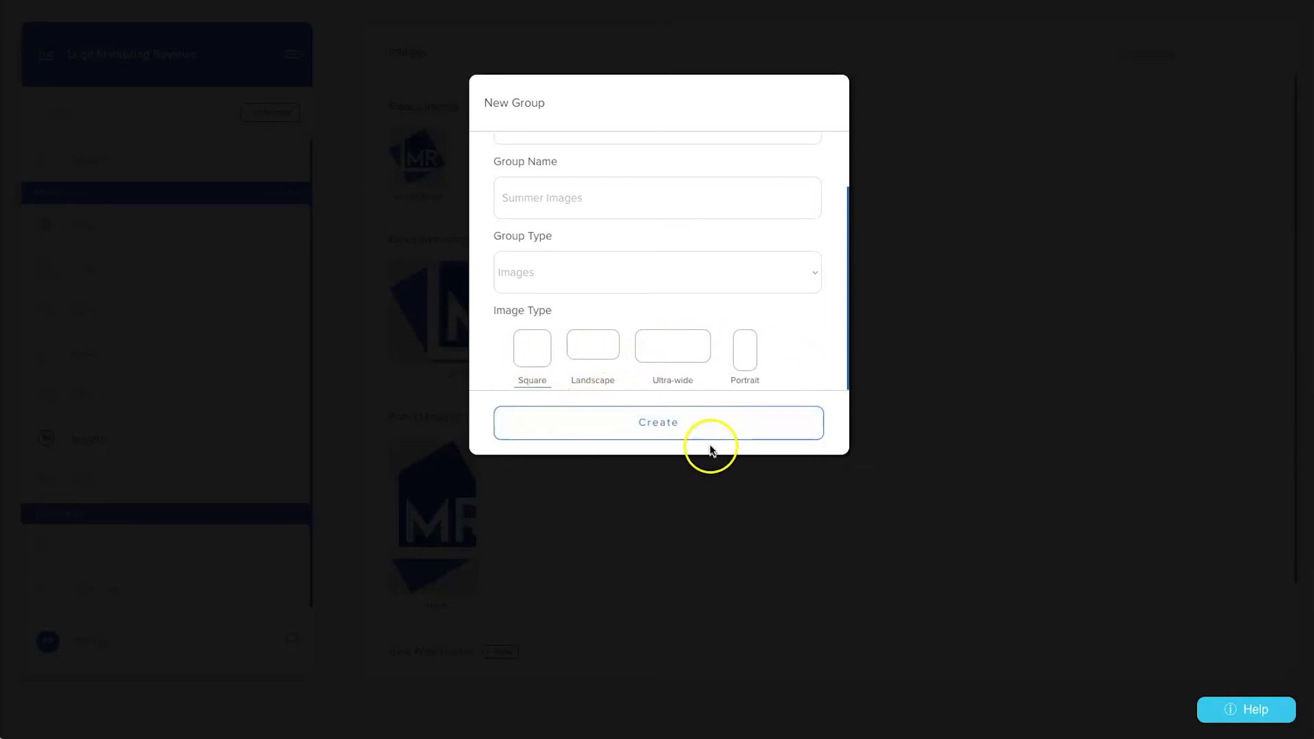
{"action": "left_click", "coordinate": [641, 423]}
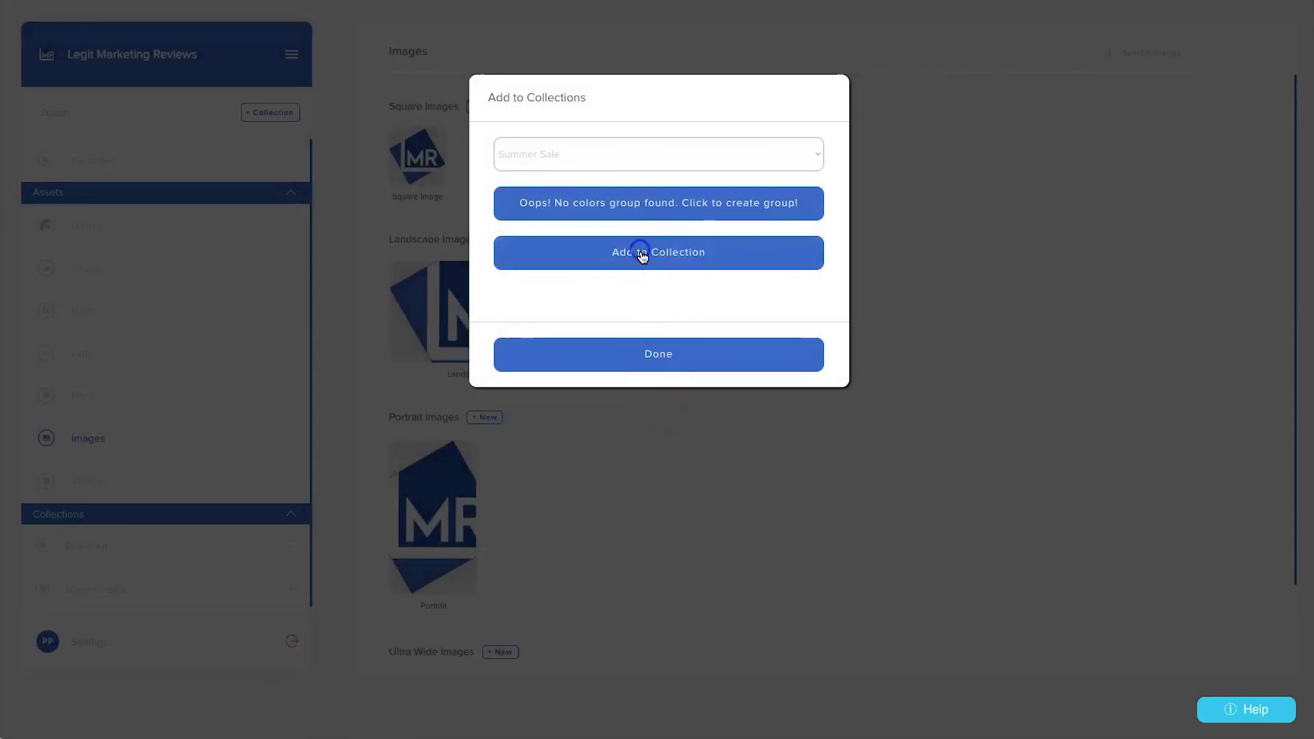
- Add the landscape image to the Summer Images group and view it in the Summer Sale collection
{"action": "left_click", "coordinate": [642, 256]}
{"action": "left_click", "coordinate": [670, 352]}
{"action": "left_click", "coordinate": [106, 588]}
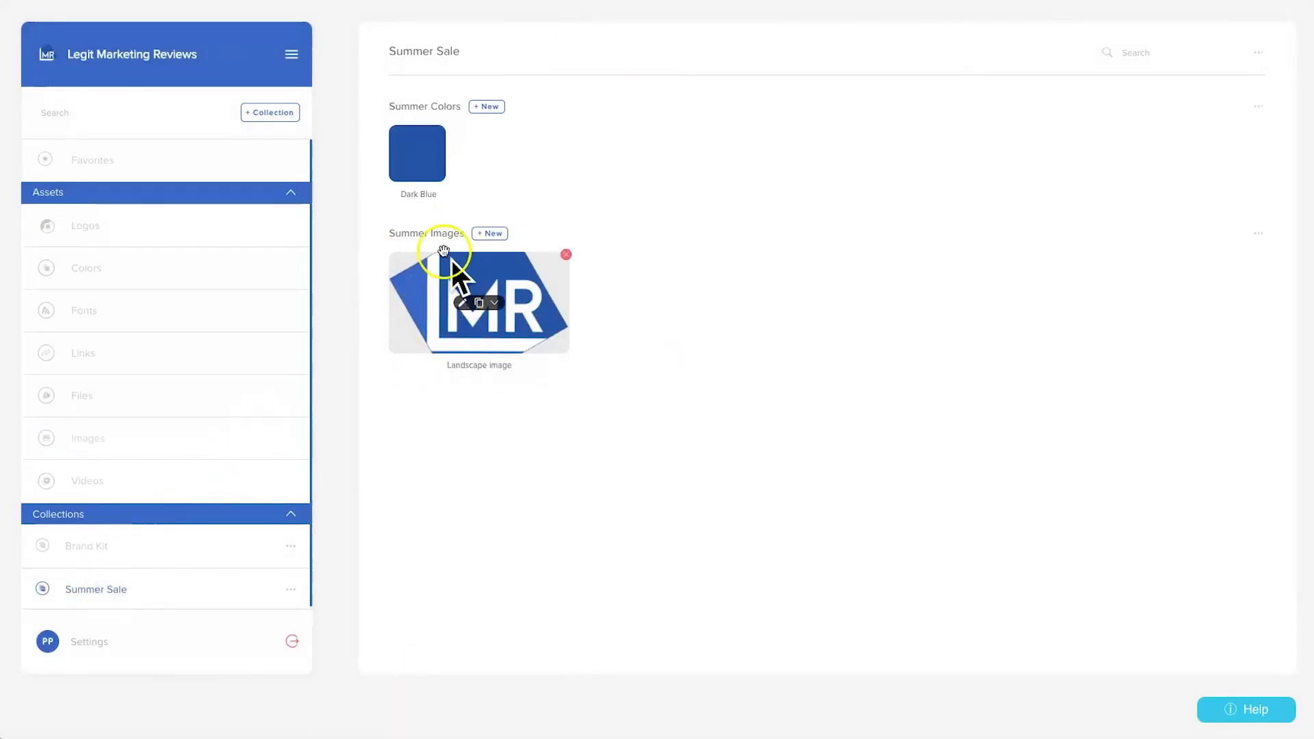
{"action": "left_click", "coordinate": [424, 233]}
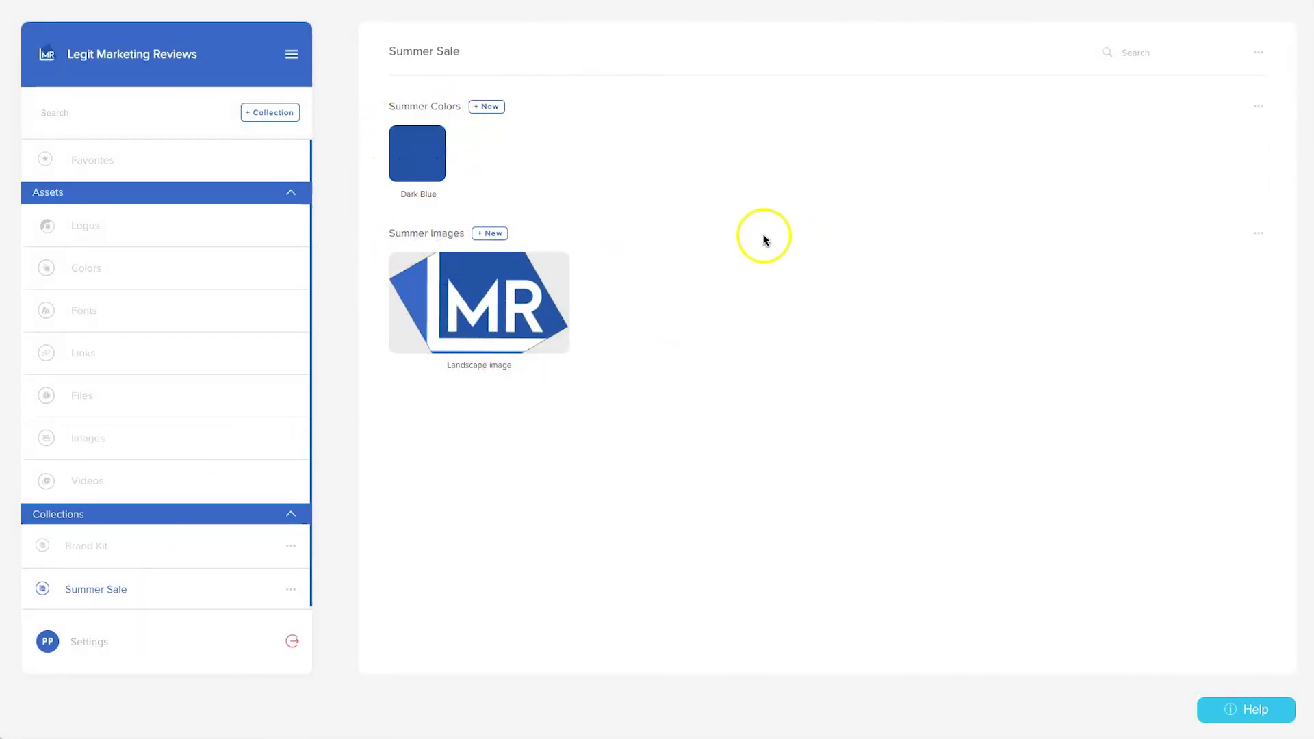
{"action": "left_click", "coordinate": [402, 104]}
{"action": "left_click", "coordinate": [565, 104]}
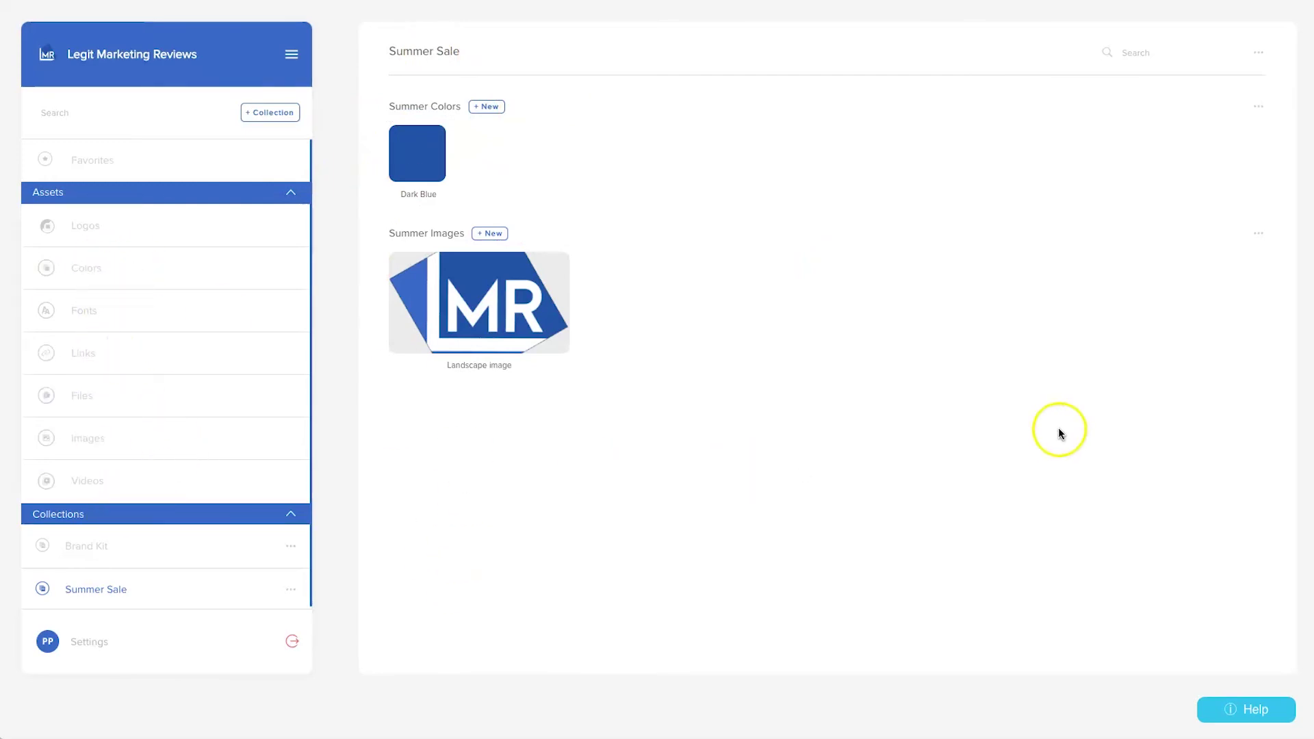
{"action": "left_click", "coordinate": [1262, 53]}
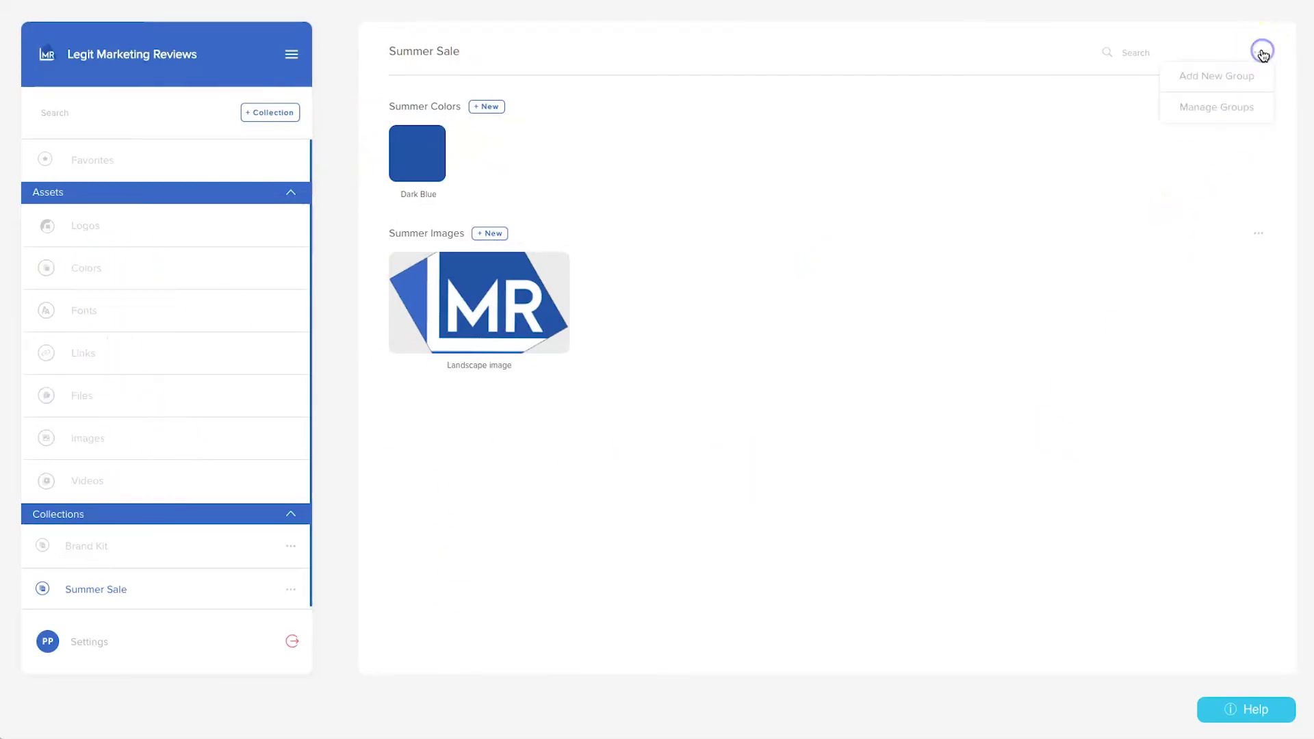
{"action": "left_click", "coordinate": [1204, 76]}
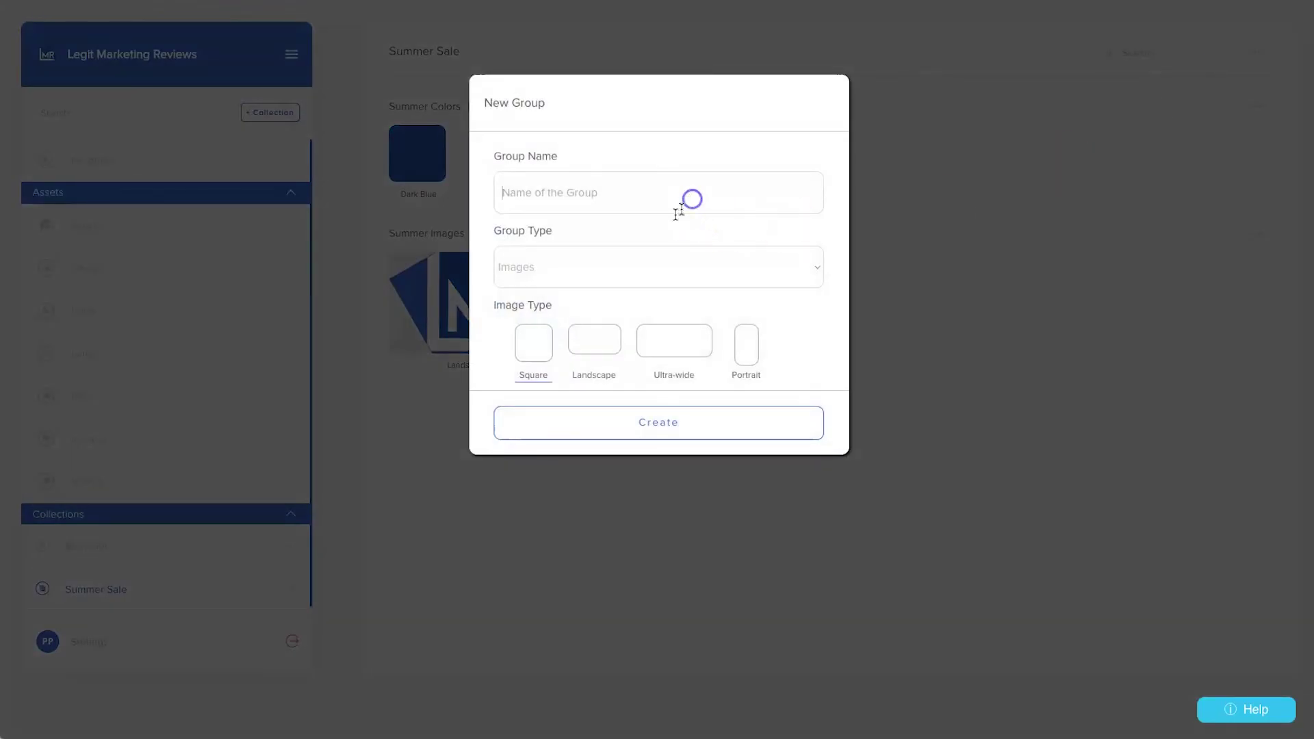
{"action": "left_click", "coordinate": [587, 262]}
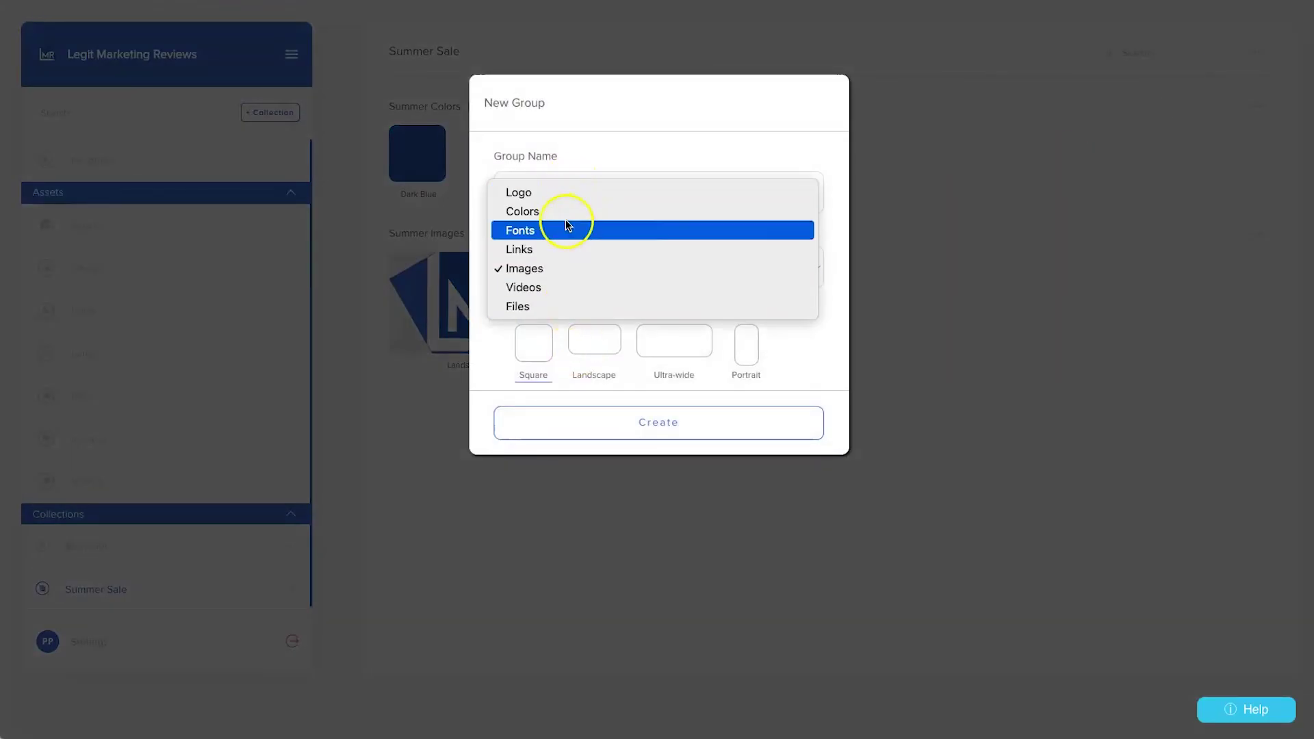
{"action": "left_click", "coordinate": [581, 148]}
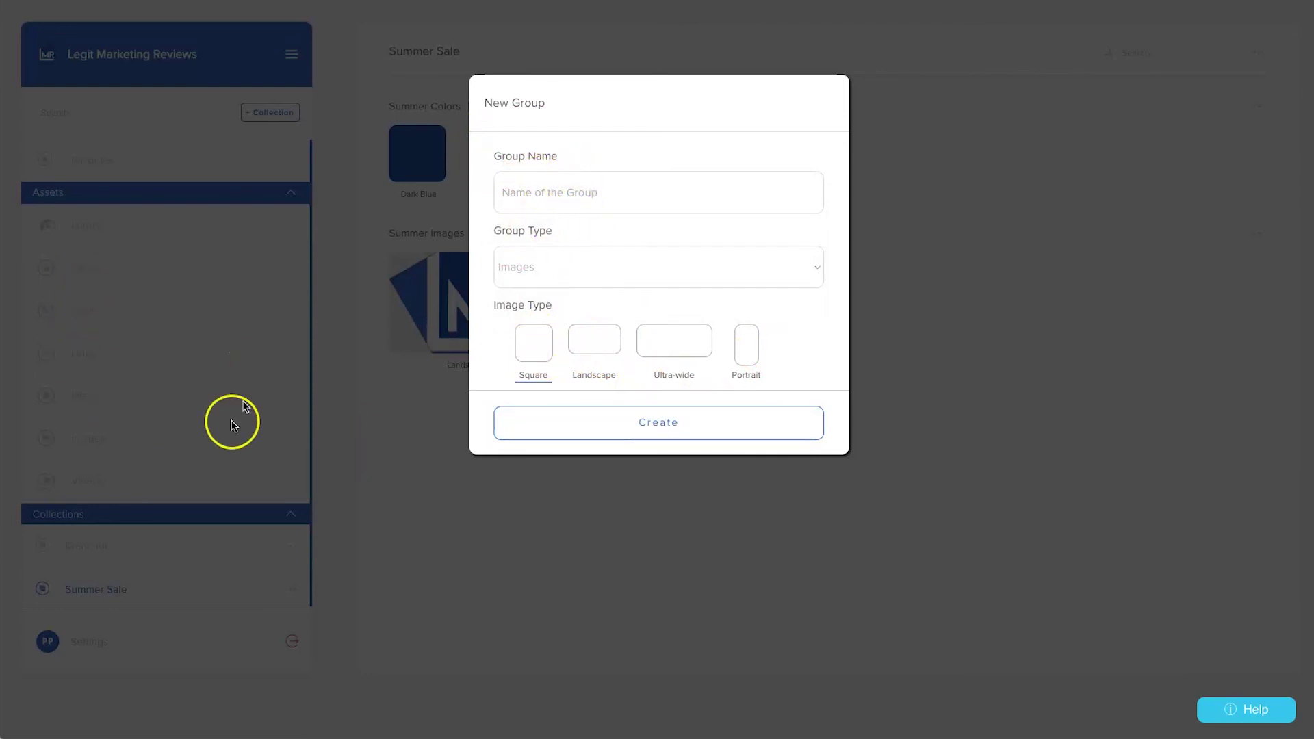
{"action": "left_click", "coordinate": [889, 206]}
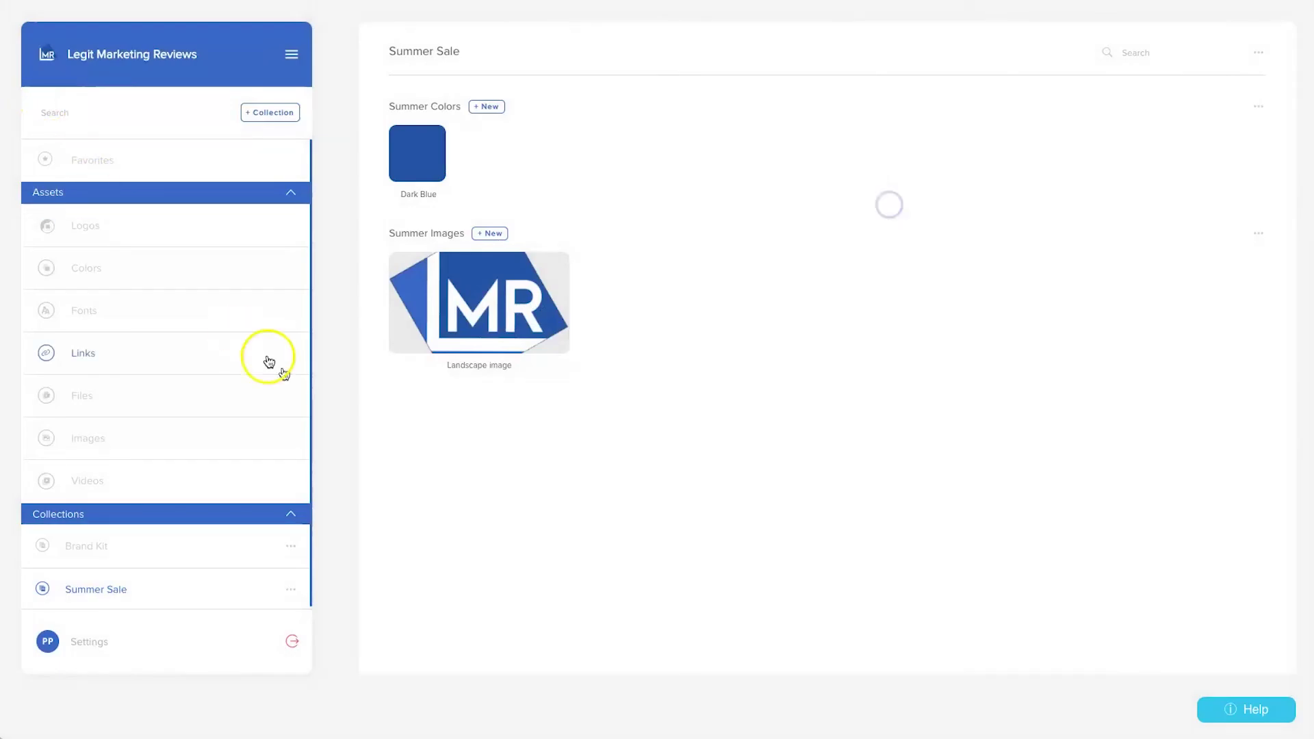
{"action": "left_click", "coordinate": [185, 397]}
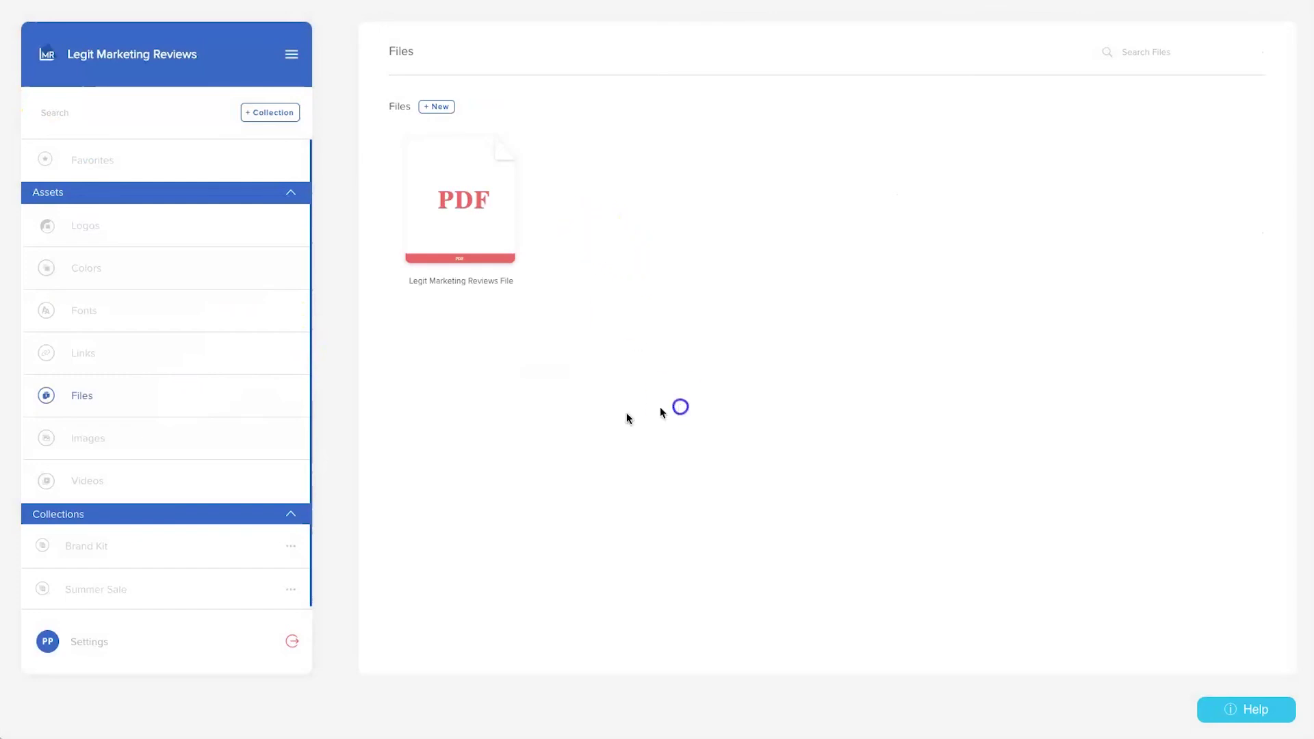
{"action": "left_click", "coordinate": [127, 225]}
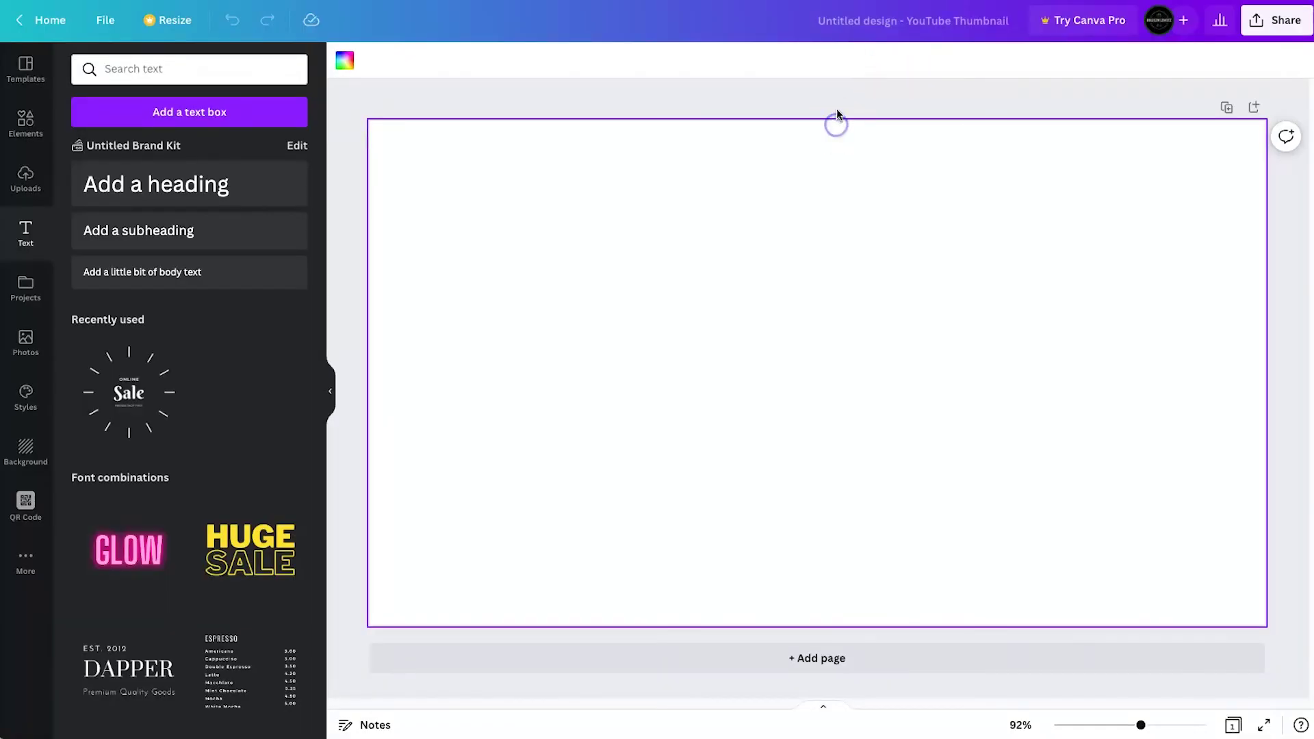
- Bring up the brand assets over the blank YouTube thumbnail in Canva and choose the Legit Marketing Reviews brand
{"action": "left_click", "coordinate": [836, 113]}
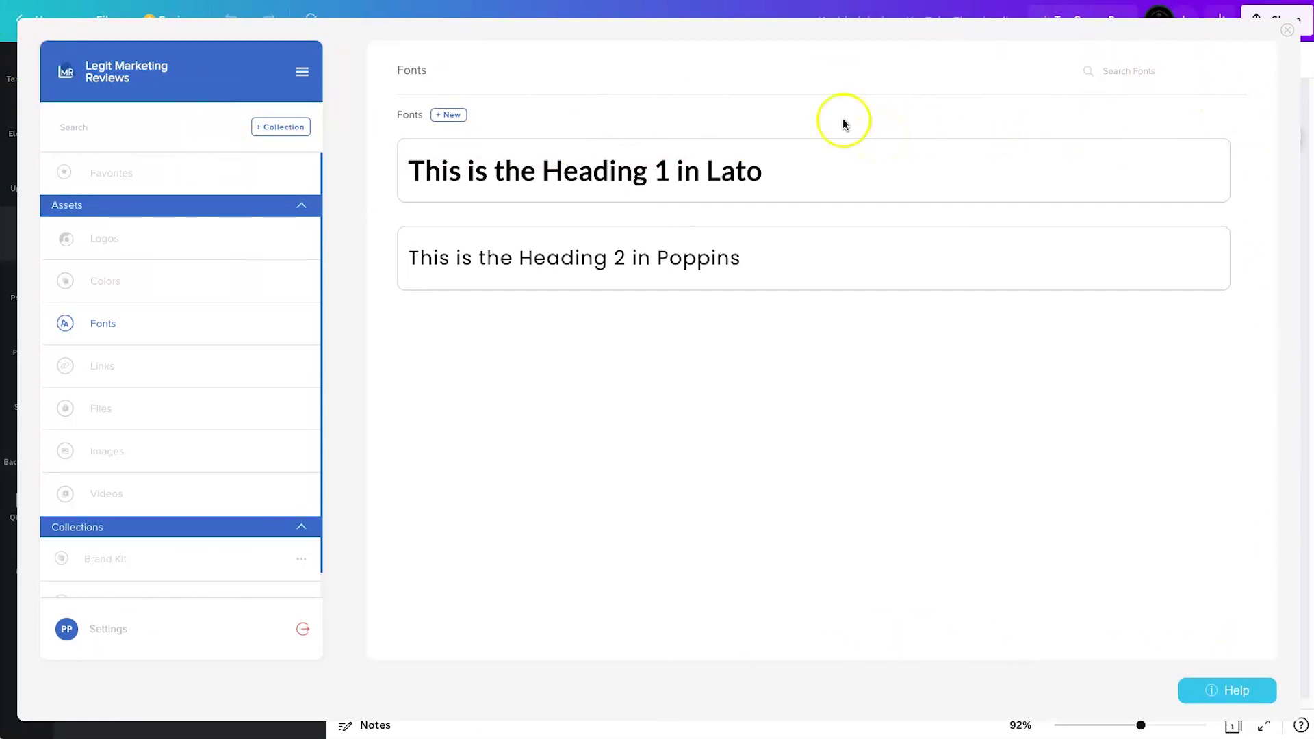
{"action": "left_click", "coordinate": [302, 72]}
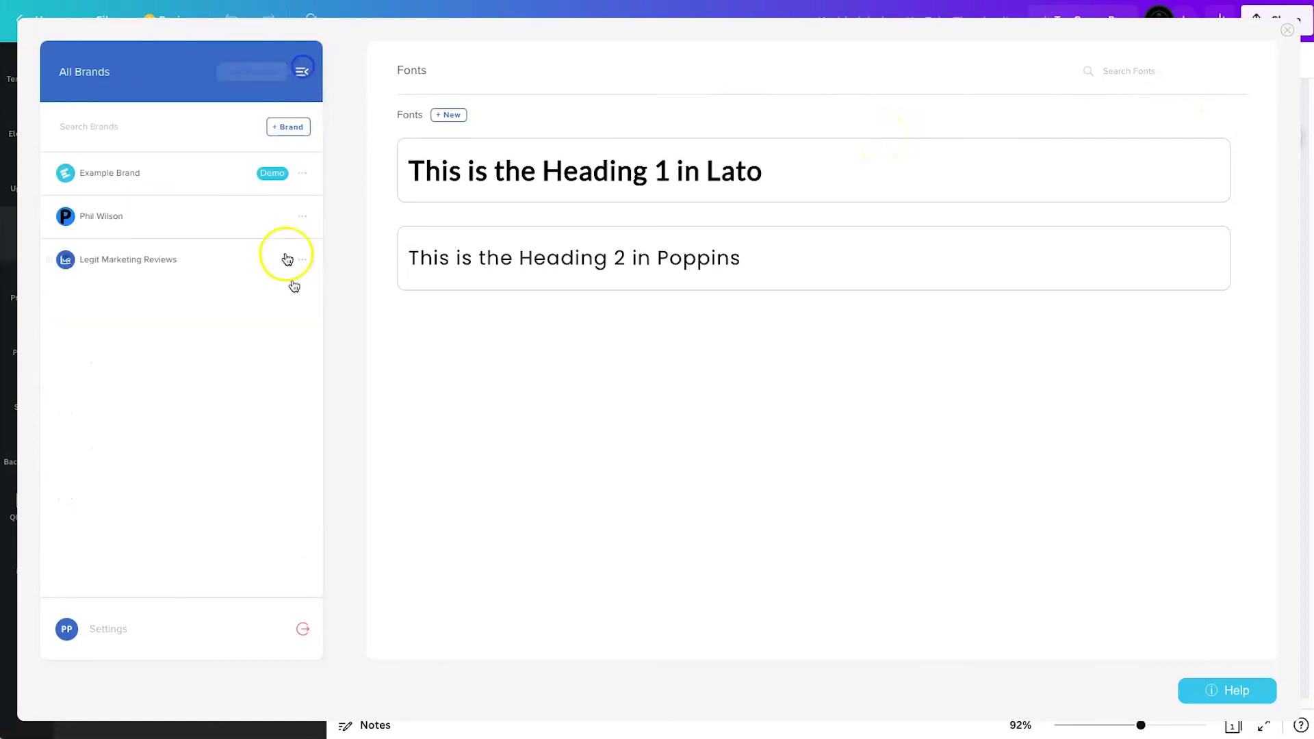
{"action": "left_click", "coordinate": [138, 261]}
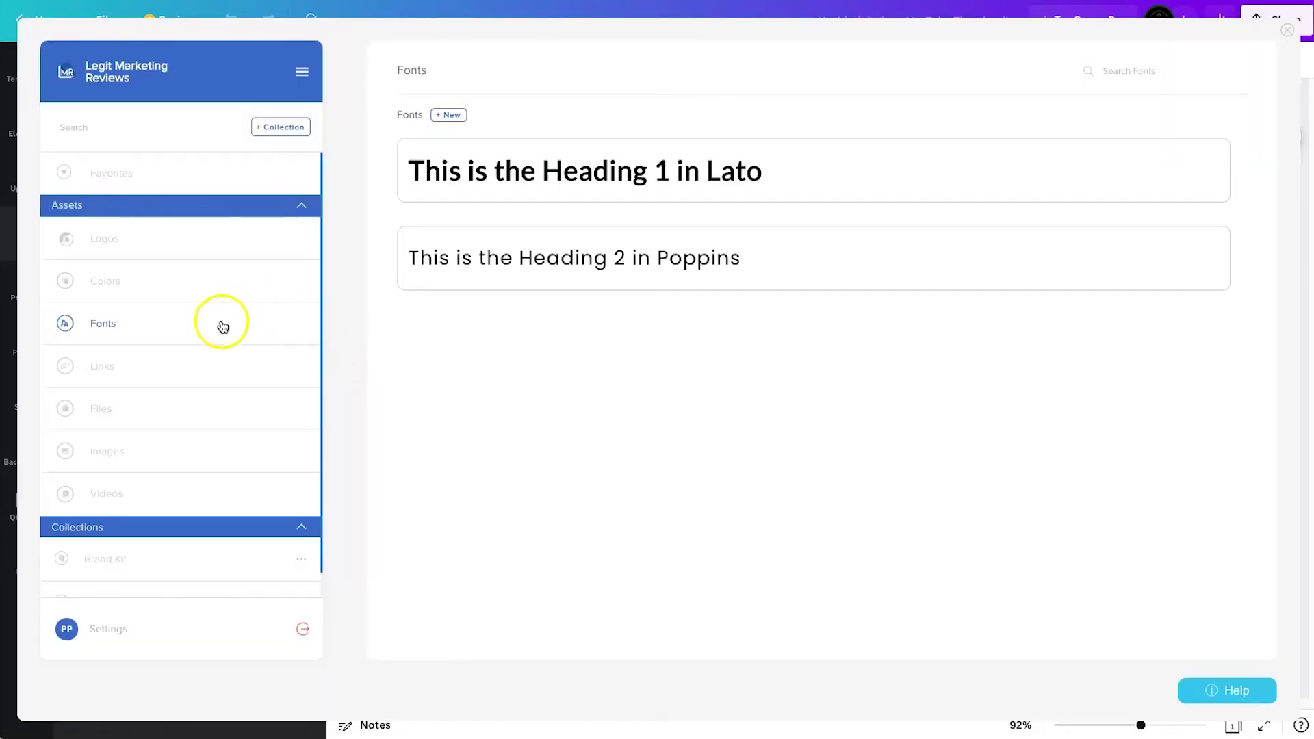
- Copy the HEX code of the Dark Blue color from the brand's Colors assets and return to the design
{"action": "left_click", "coordinate": [203, 288]}
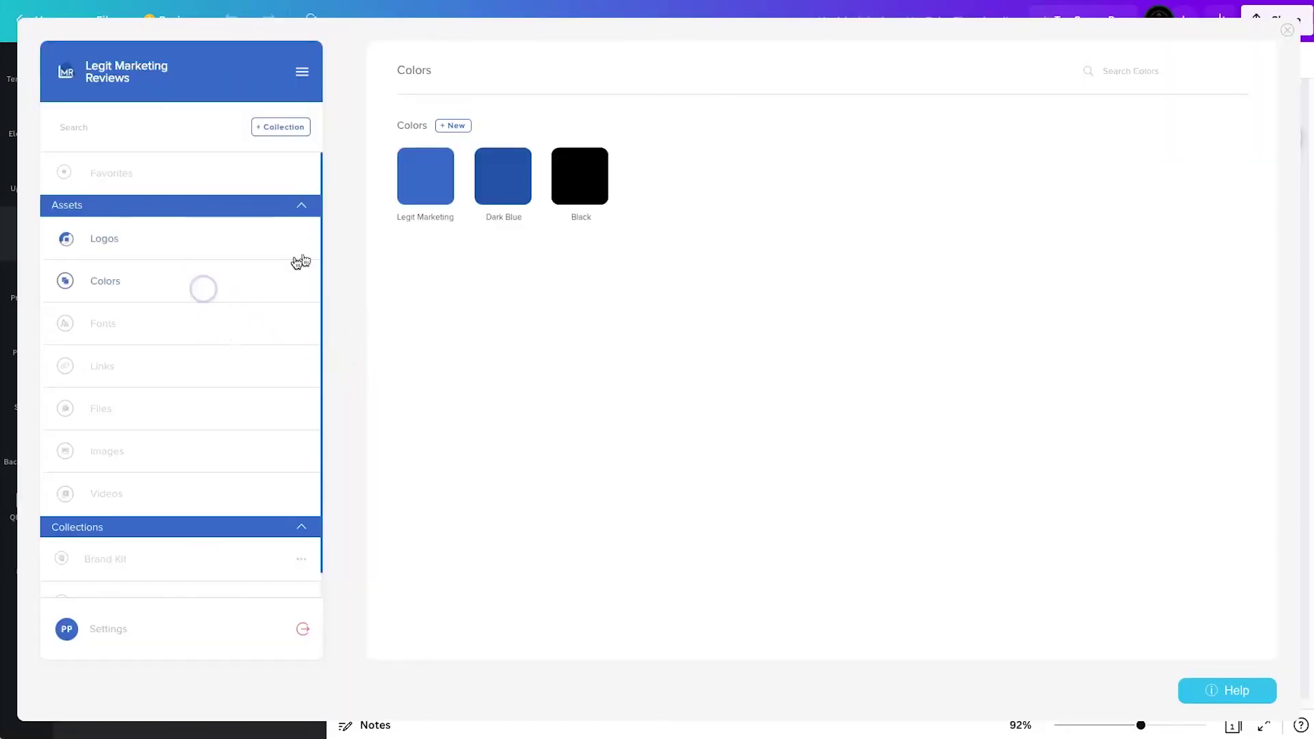
{"action": "mouse_move", "coordinate": [419, 182]}
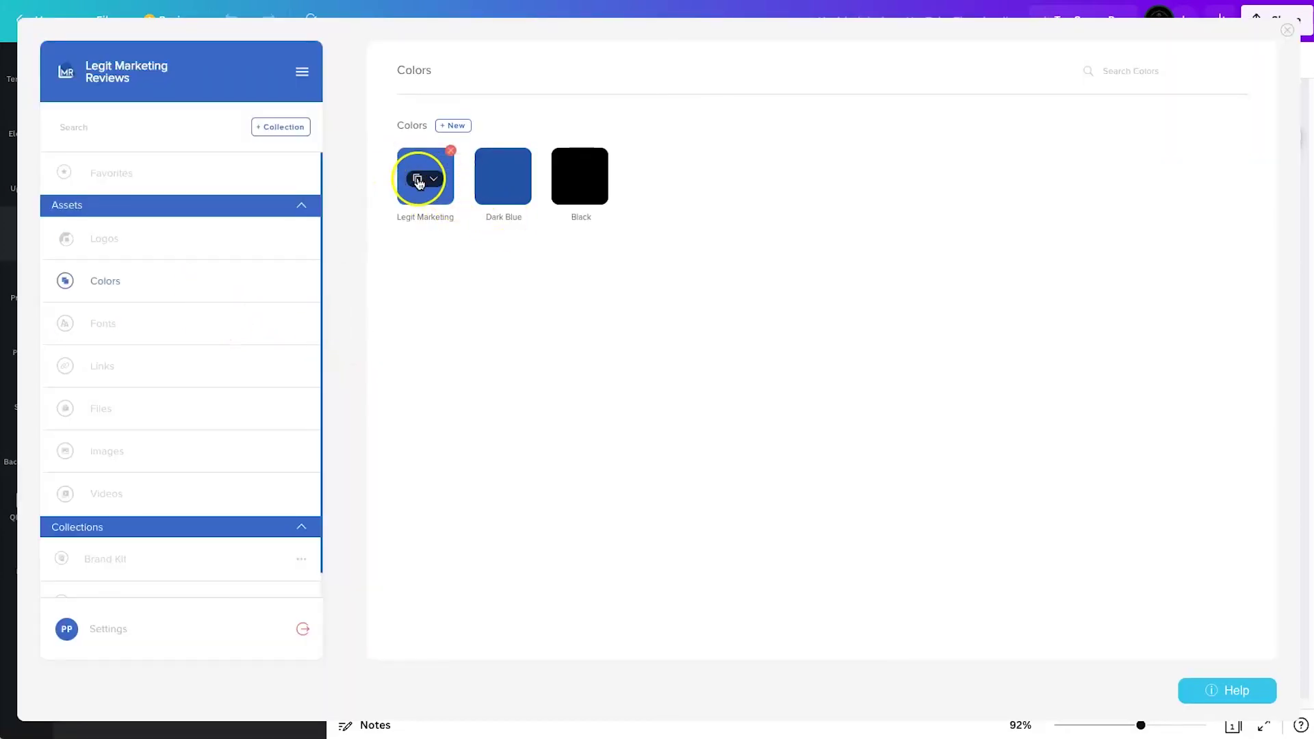
{"action": "mouse_move", "coordinate": [497, 186]}
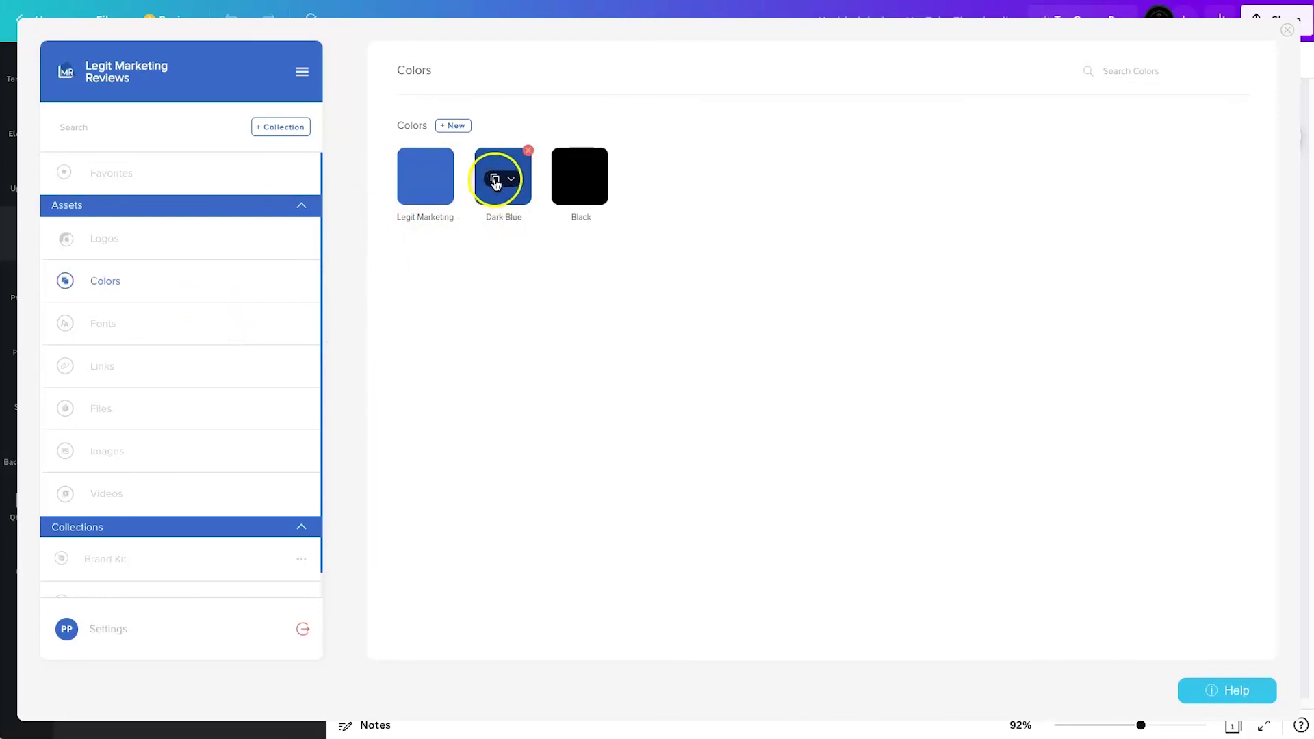
{"action": "left_click", "coordinate": [495, 181]}
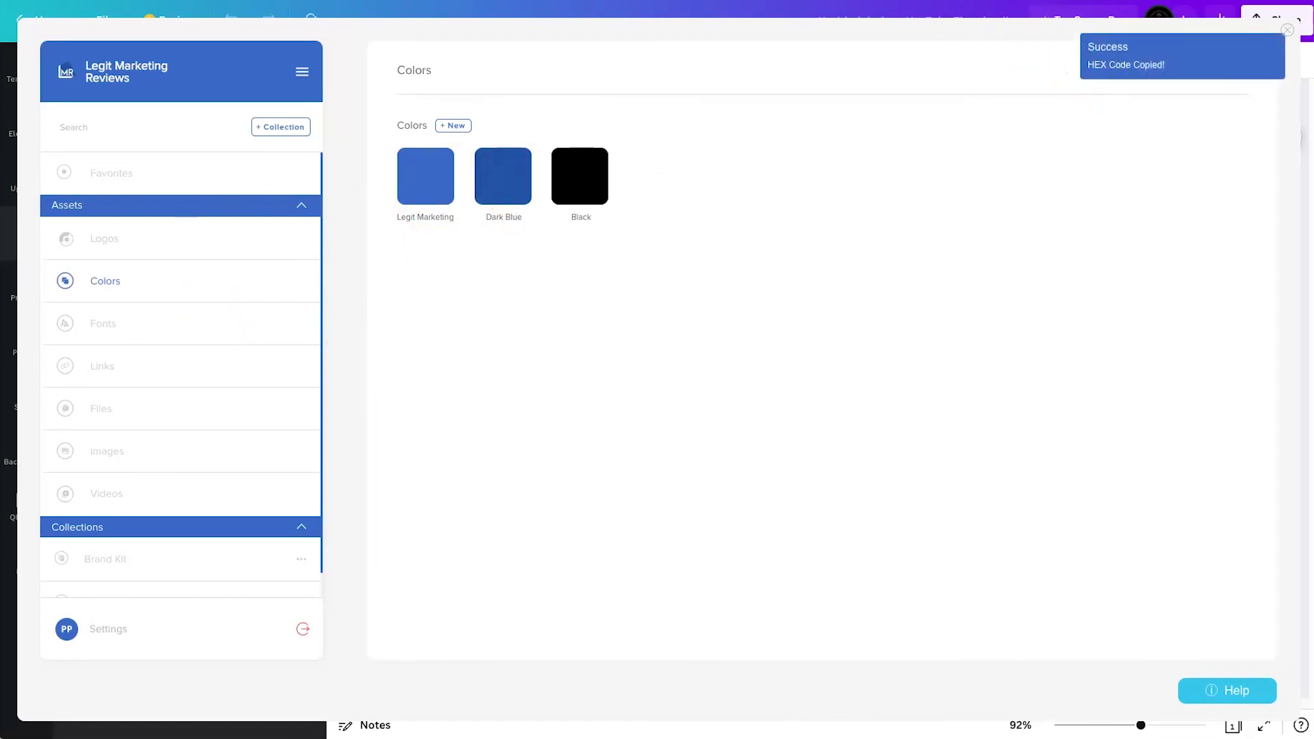
{"action": "left_click", "coordinate": [1288, 30]}
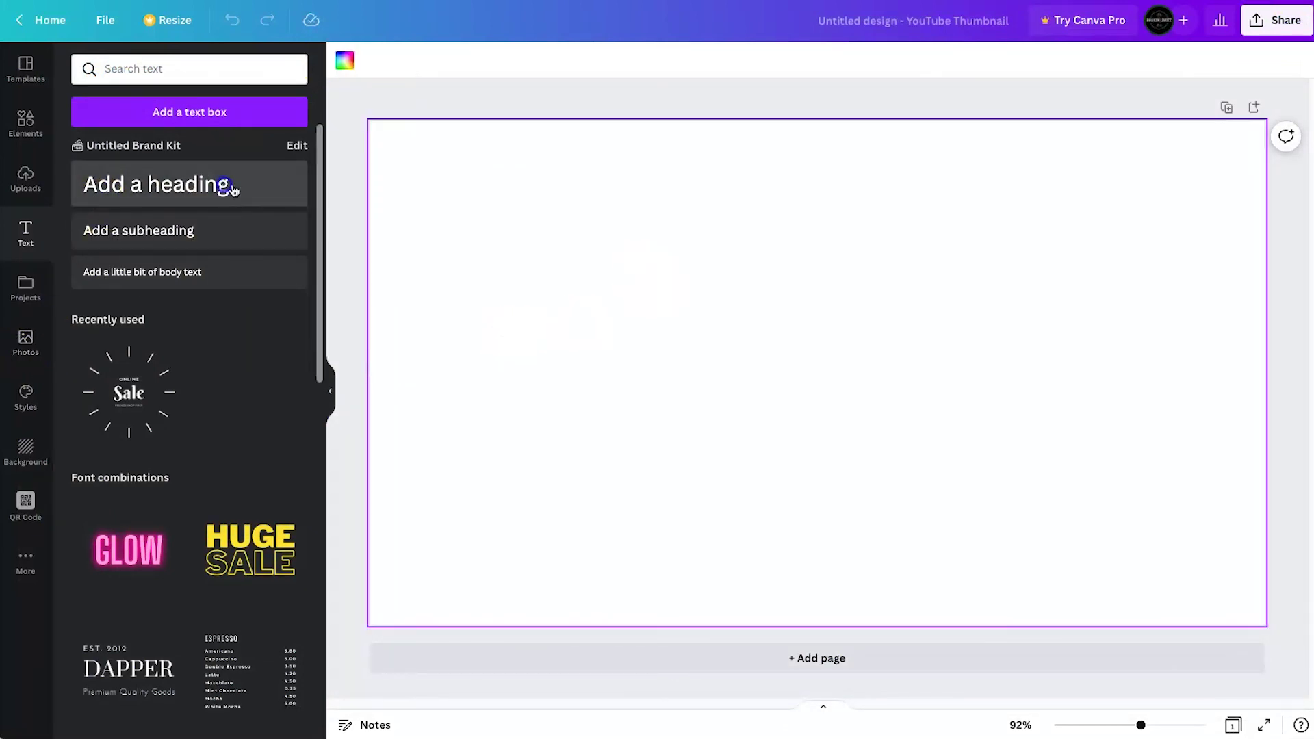
- Add a heading to the blank thumbnail and set its text color to the copied brand color #2157A5
{"action": "left_click", "coordinate": [226, 184]}
{"action": "left_click", "coordinate": [575, 60]}
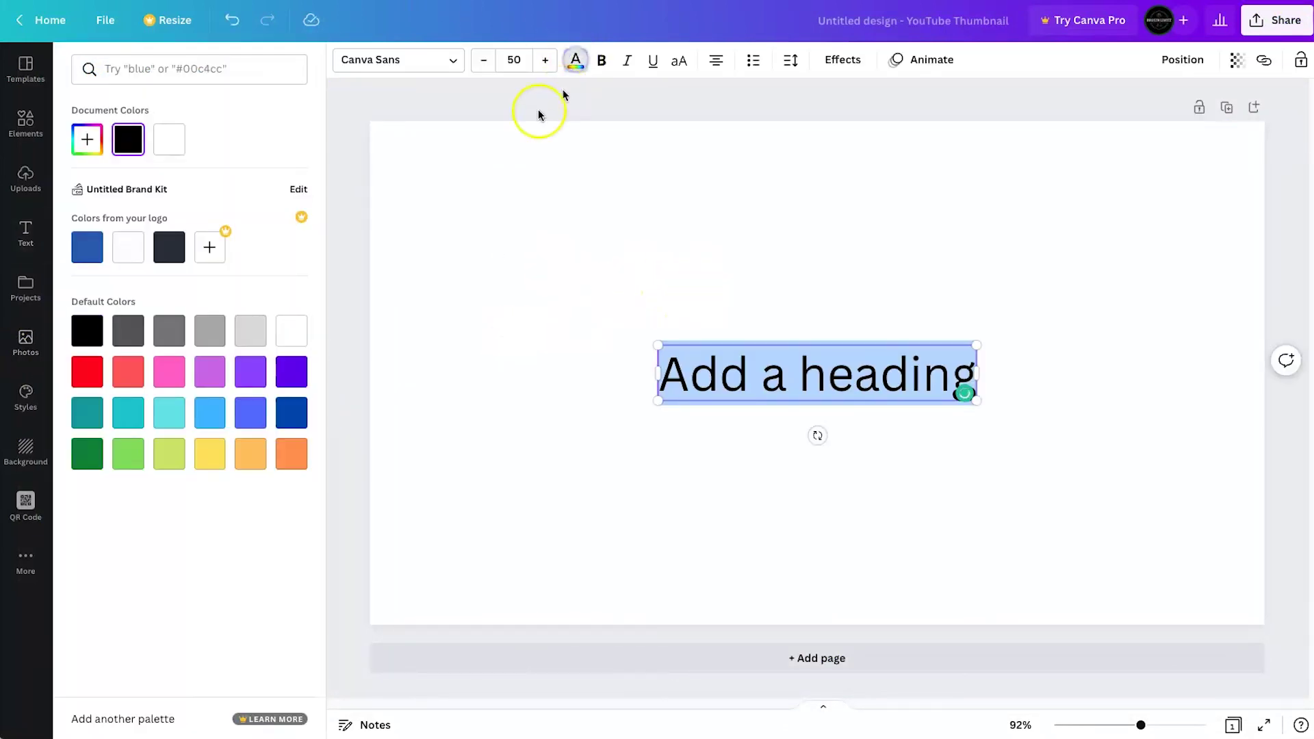
{"action": "left_click", "coordinate": [87, 139]}
{"action": "key", "text": "ctrl+v"}
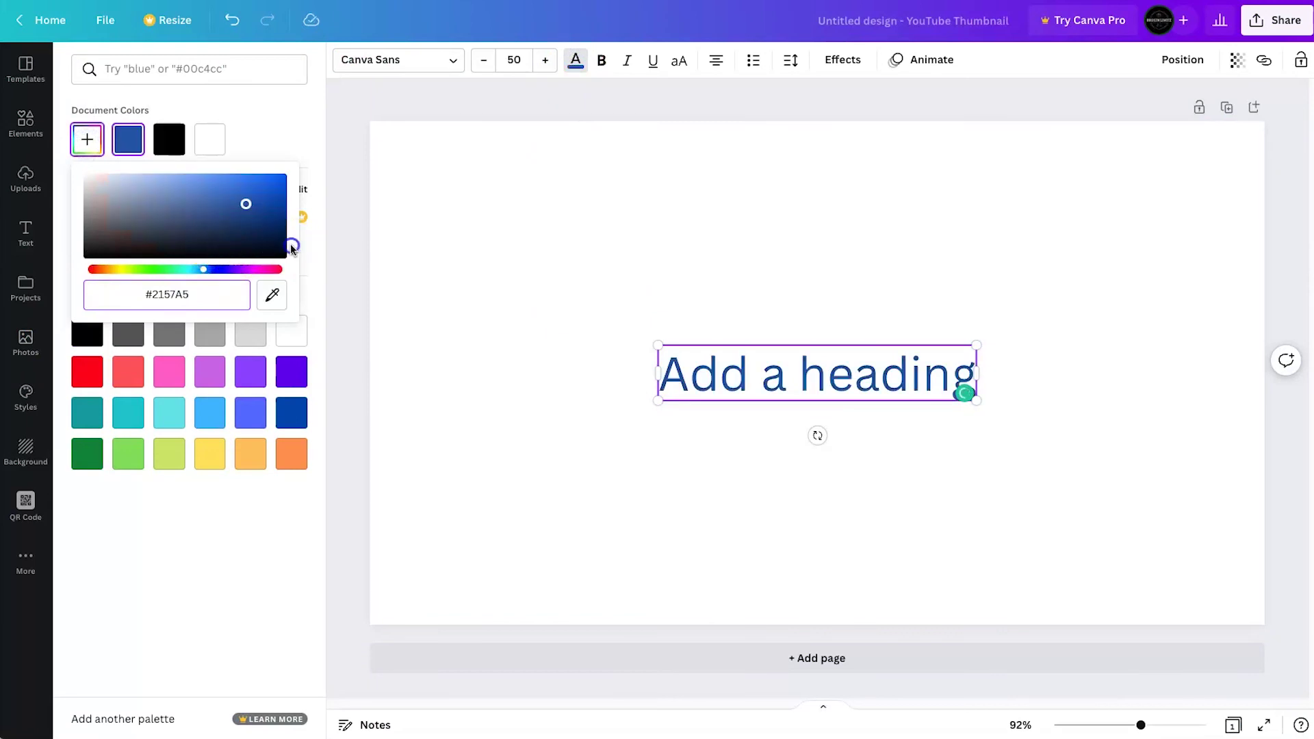
{"action": "left_click", "coordinate": [471, 268]}
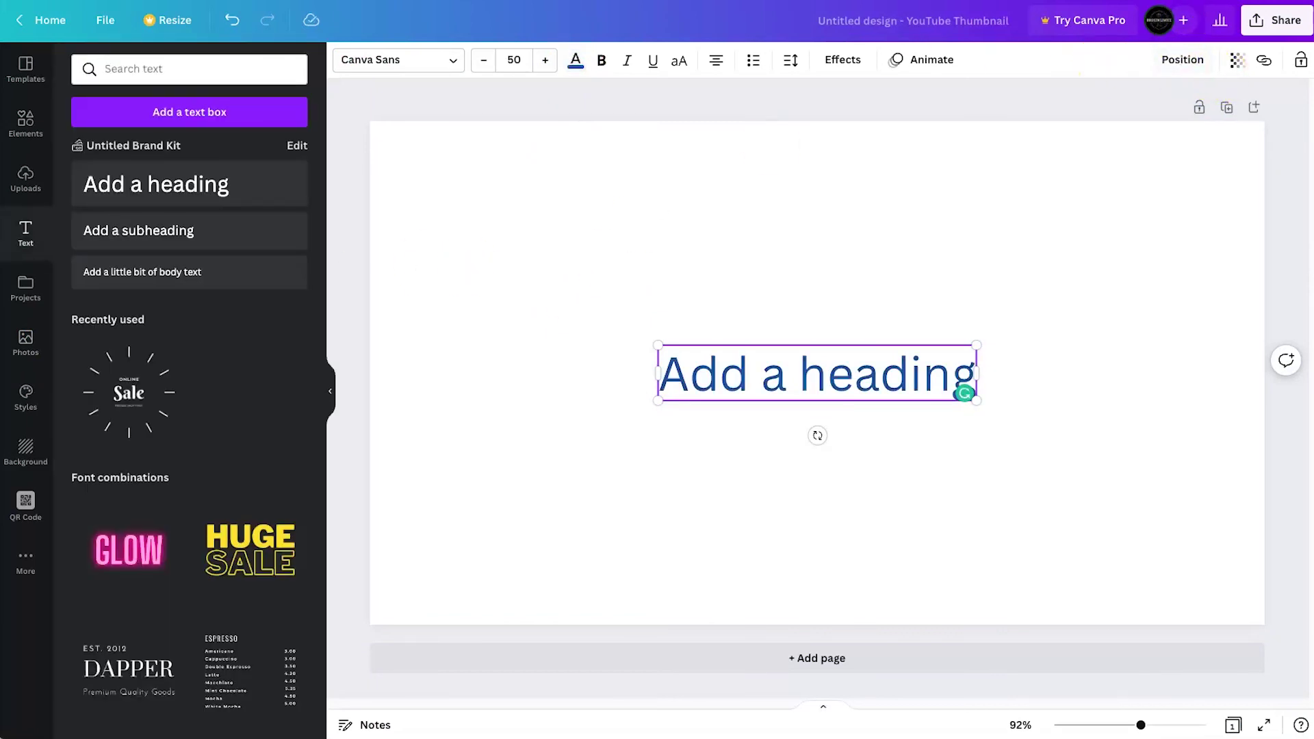
- Check the font, size and weight of the brand's Heading 1 in the Fonts assets and return to the design
{"action": "left_click", "coordinate": [1205, 7]}
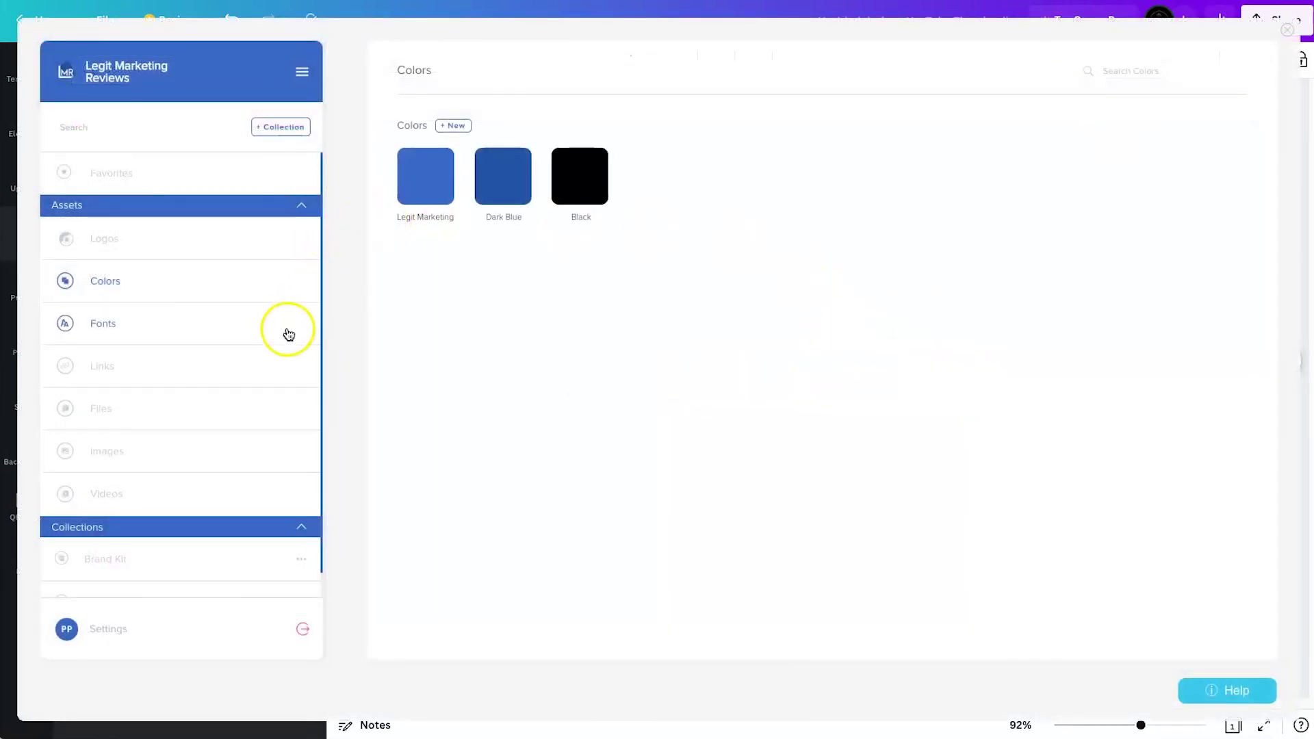
{"action": "left_click", "coordinate": [239, 325]}
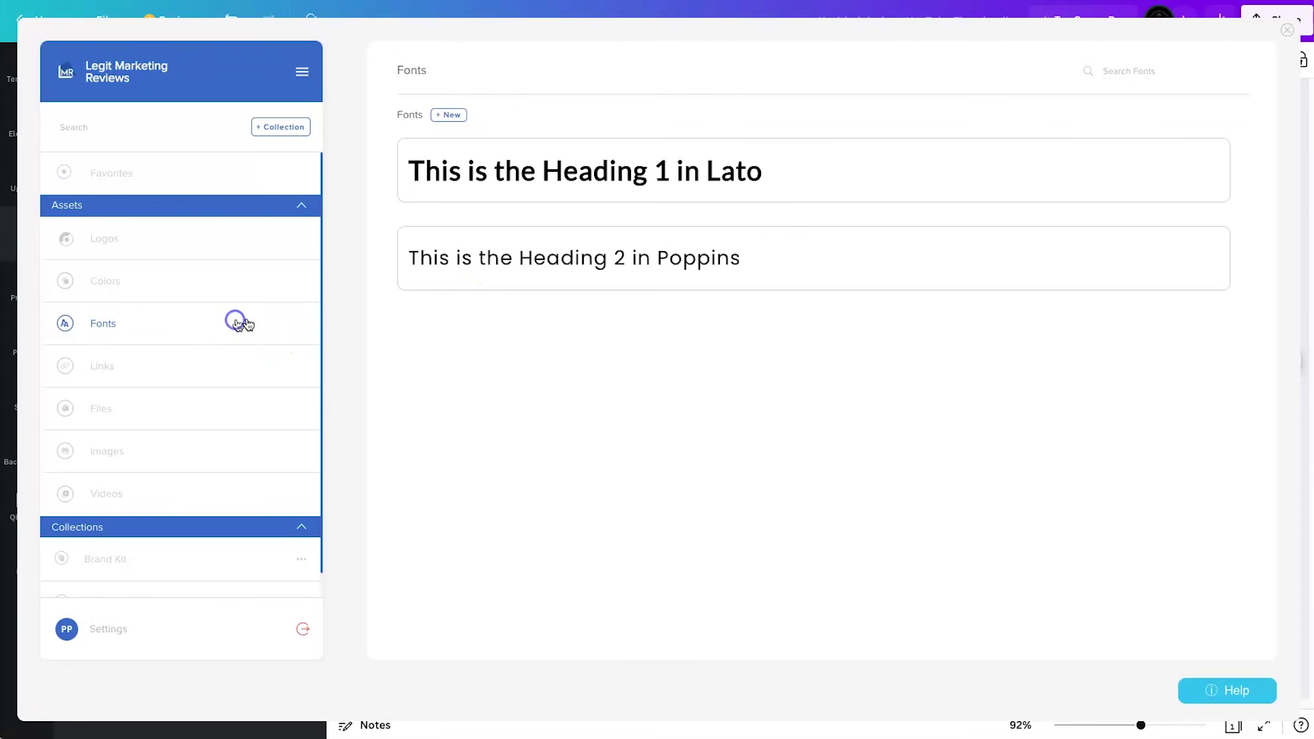
{"action": "mouse_move", "coordinate": [516, 176]}
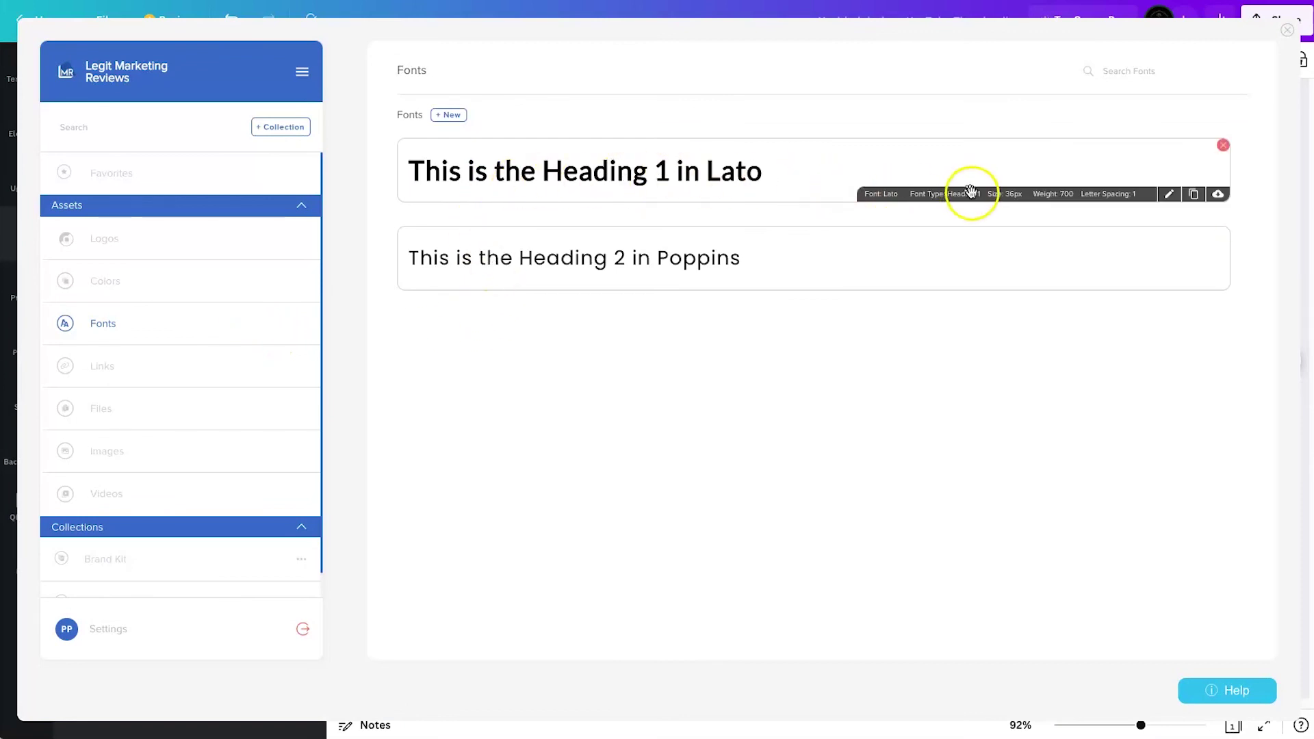
{"action": "left_click", "coordinate": [1287, 33]}
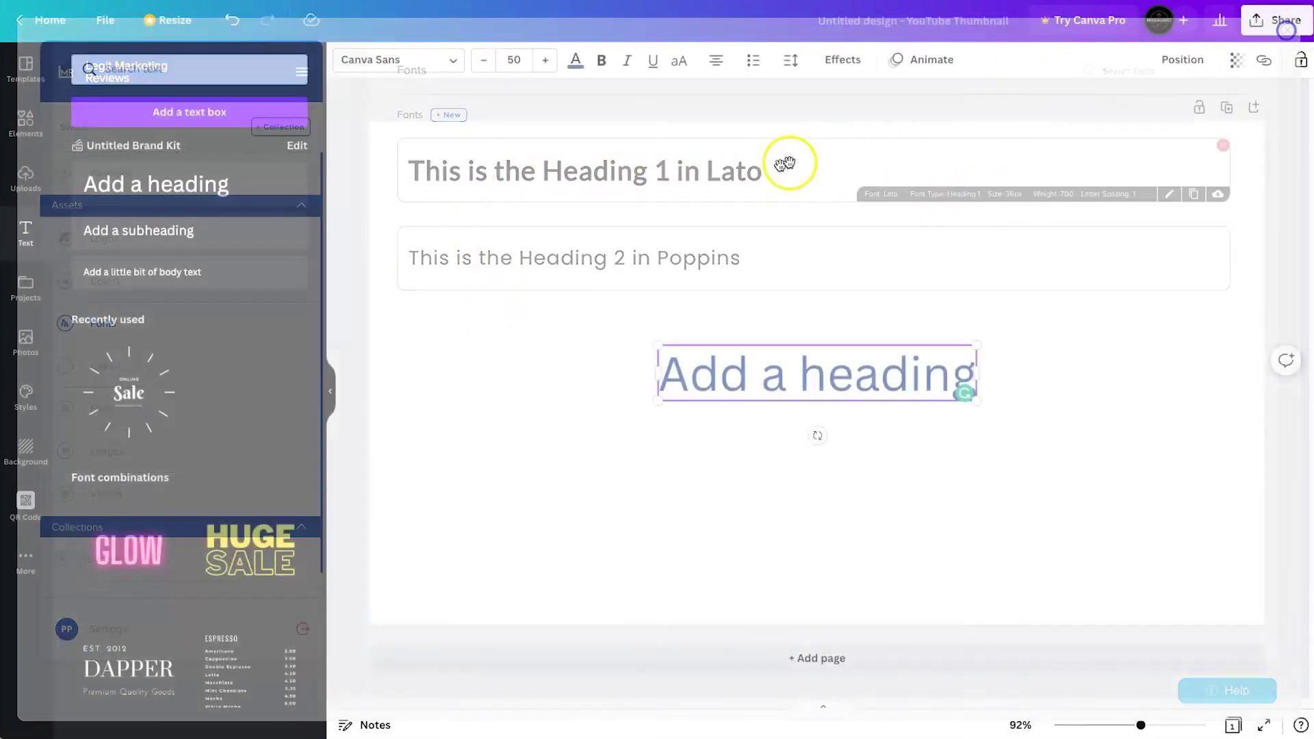
- Set the heading text to size 36 in the Lato Bold font
{"action": "triple_click", "coordinate": [760, 368]}
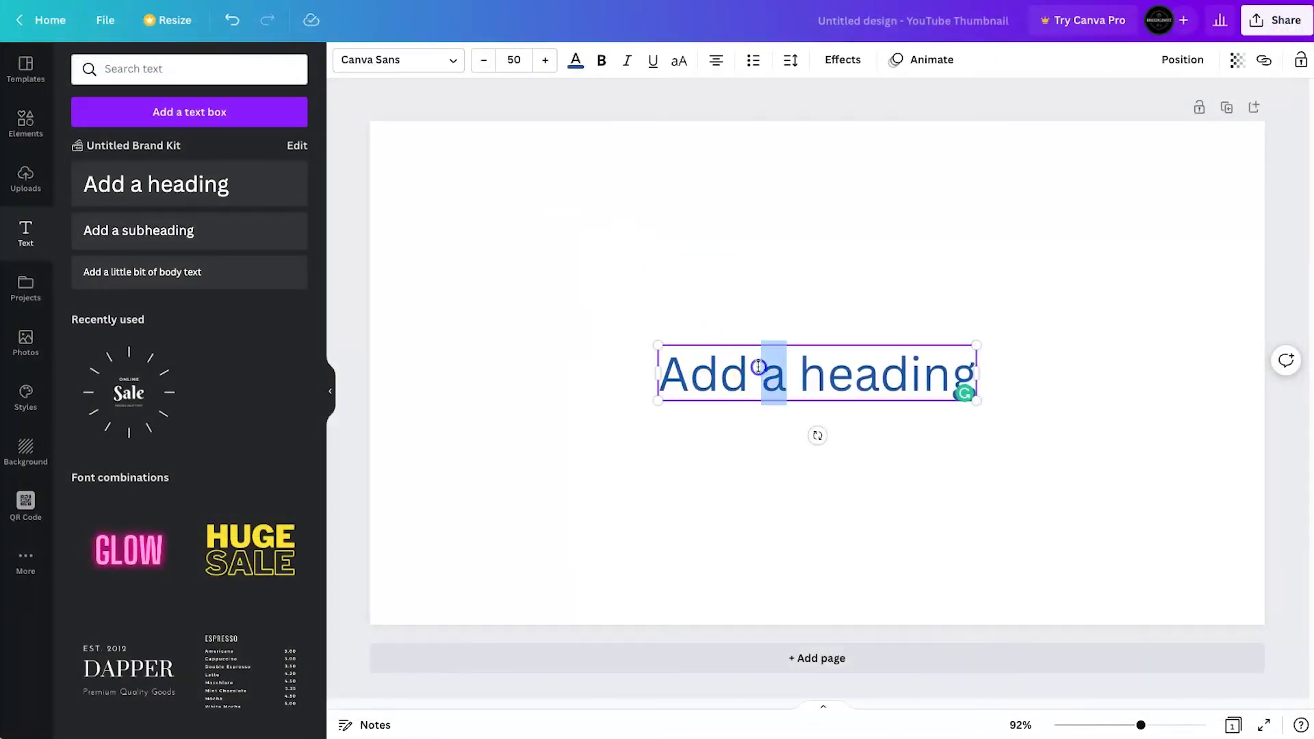
{"action": "left_click", "coordinate": [512, 60]}
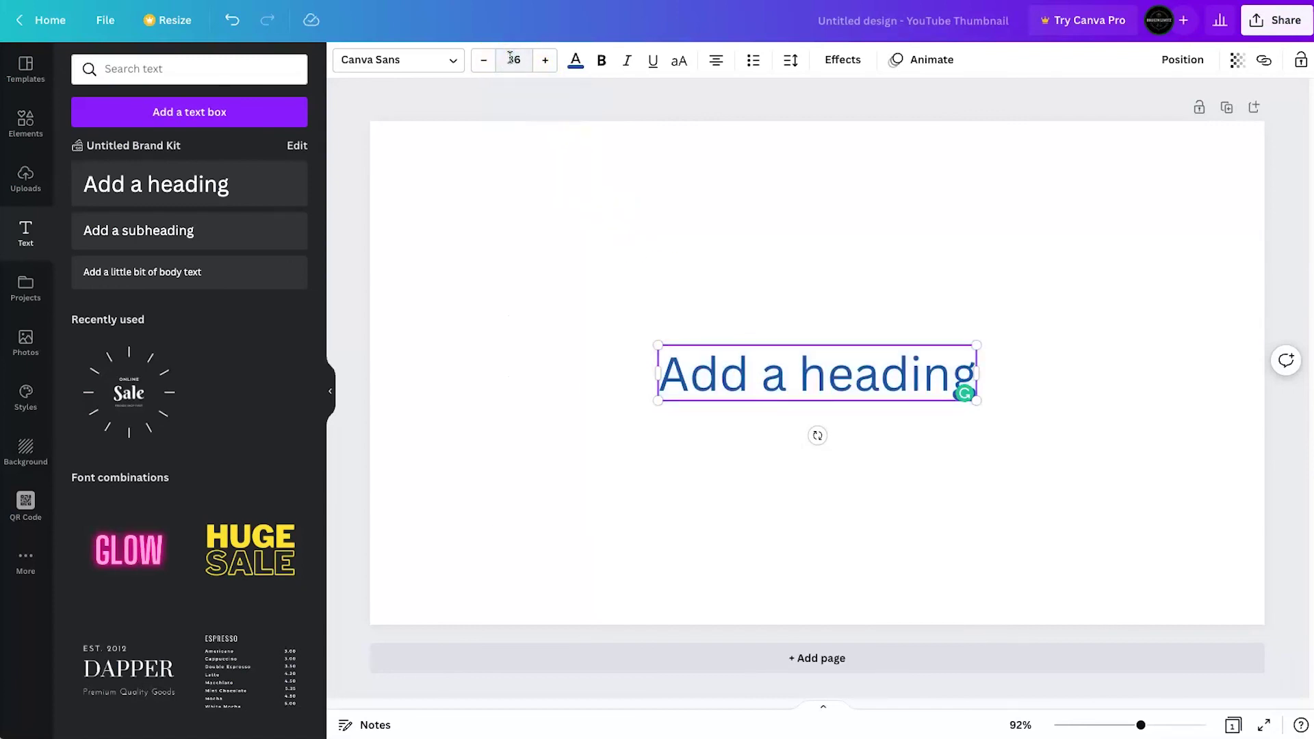
{"action": "key", "text": "Return"}
{"action": "left_click", "coordinate": [415, 60]}
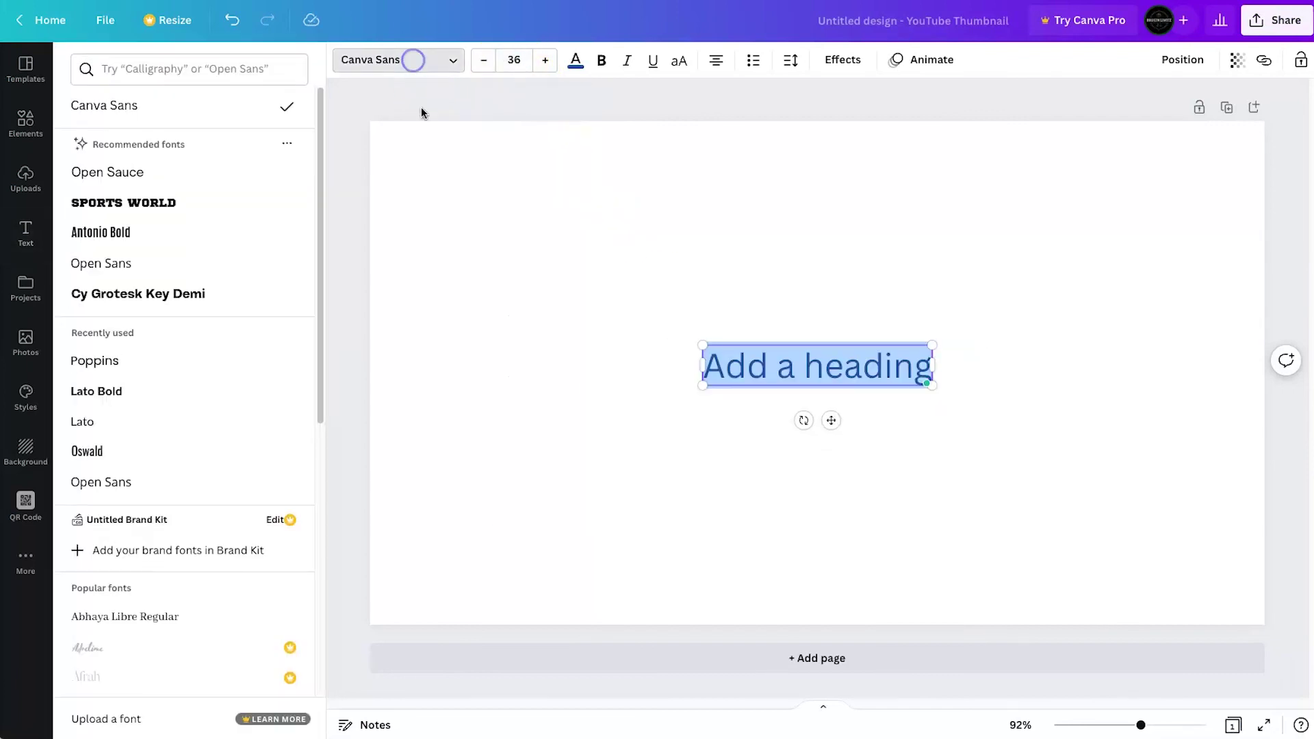
{"action": "left_click", "coordinate": [262, 71]}
{"action": "type", "text": "ls"}
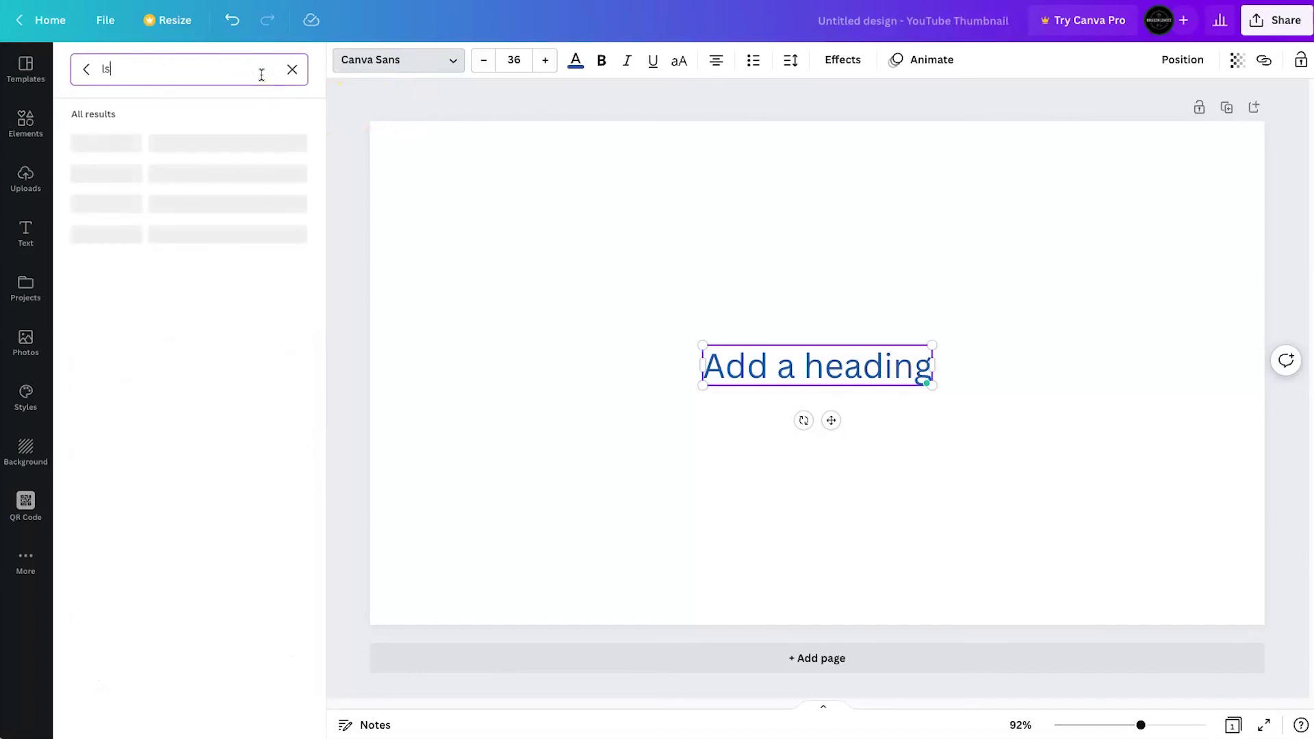
{"action": "left_click", "coordinate": [88, 180]}
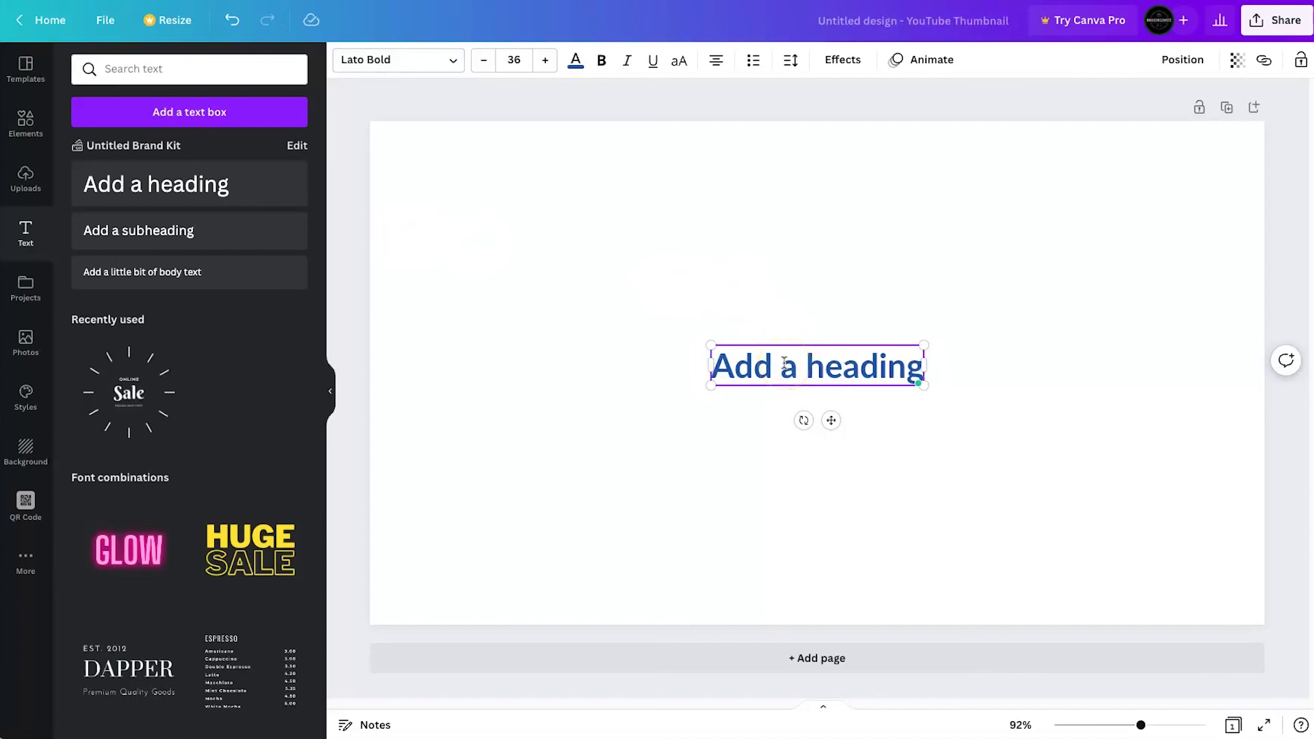